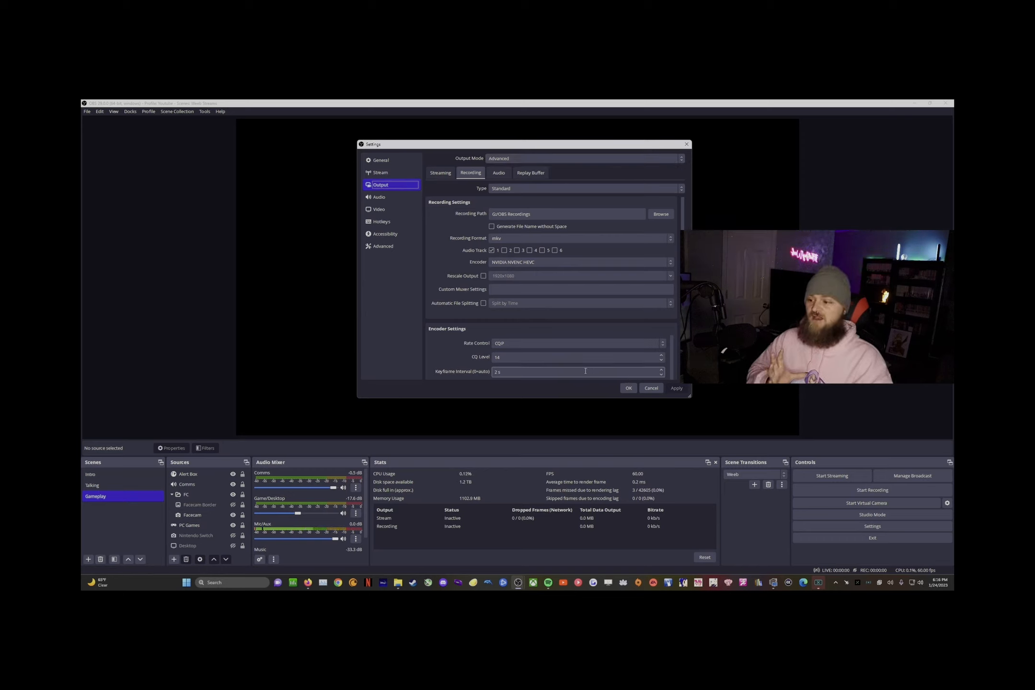
# Step: Cancel Settings, leaving recording at MKV with NVENC HEVC and CQP level 14
pyautogui.click(650, 389)
pyautogui.click(87, 112)
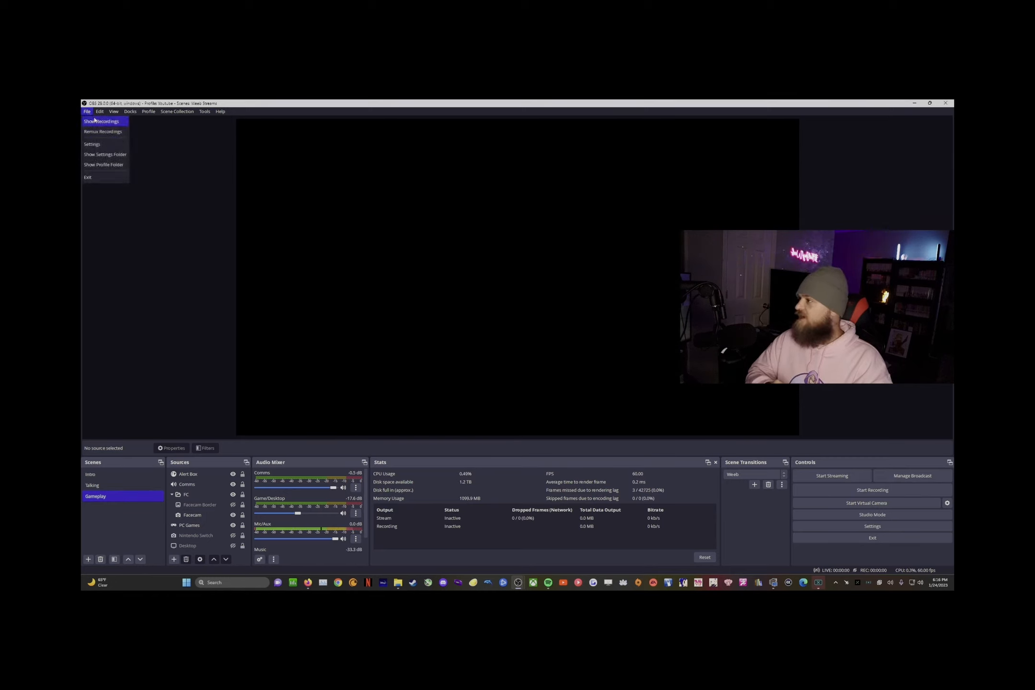
pyautogui.click(88, 111)
pyautogui.click(90, 112)
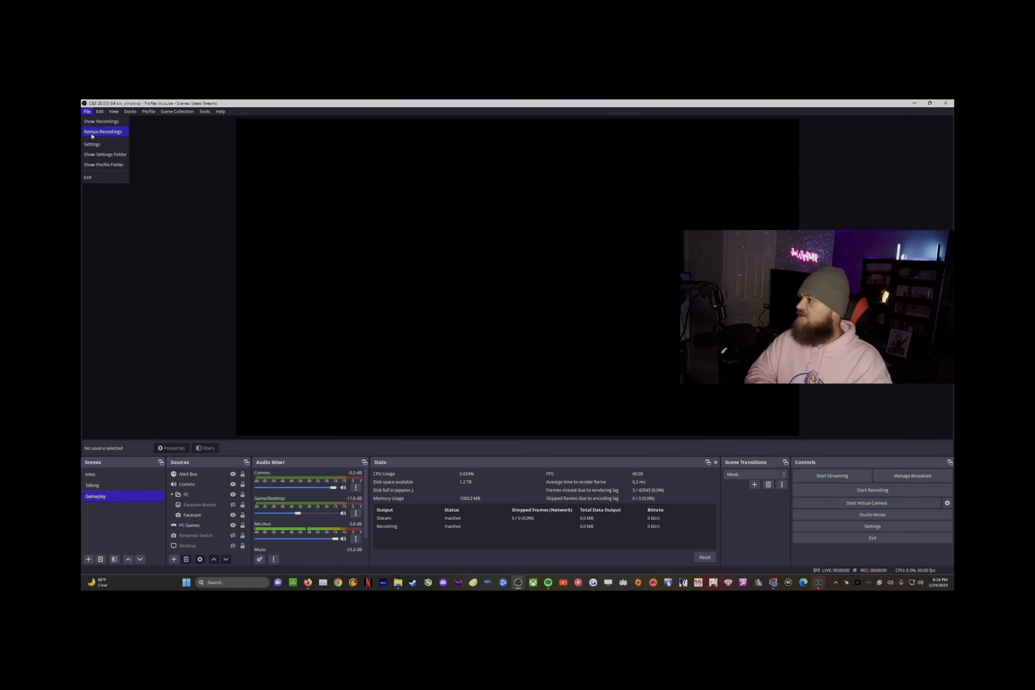
pyautogui.click(99, 132)
pyautogui.click(511, 296)
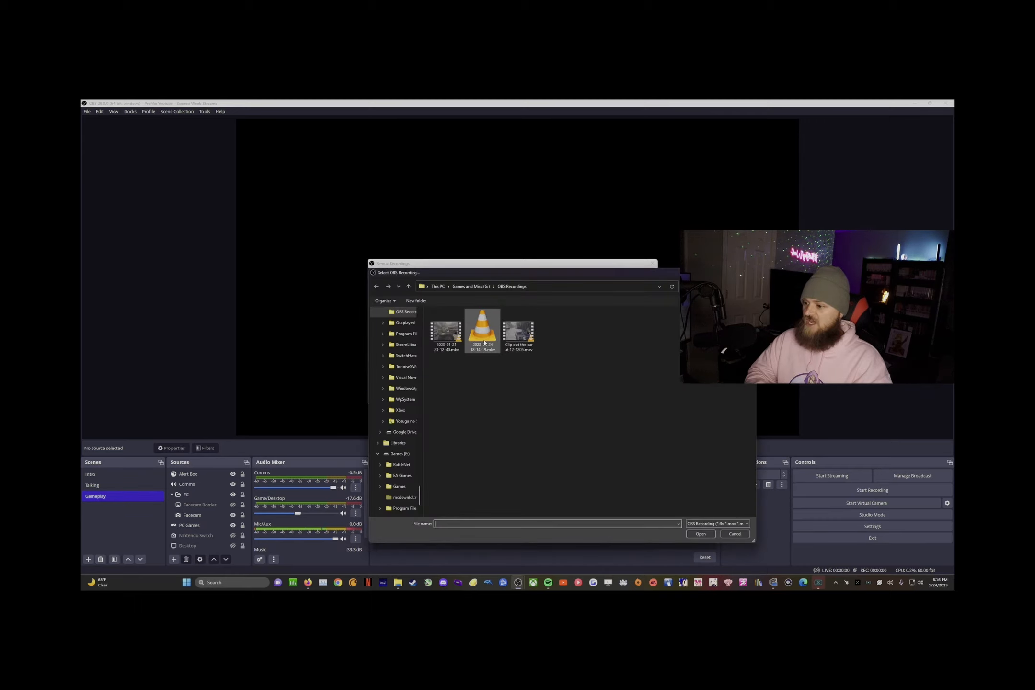
pyautogui.press('Escape')
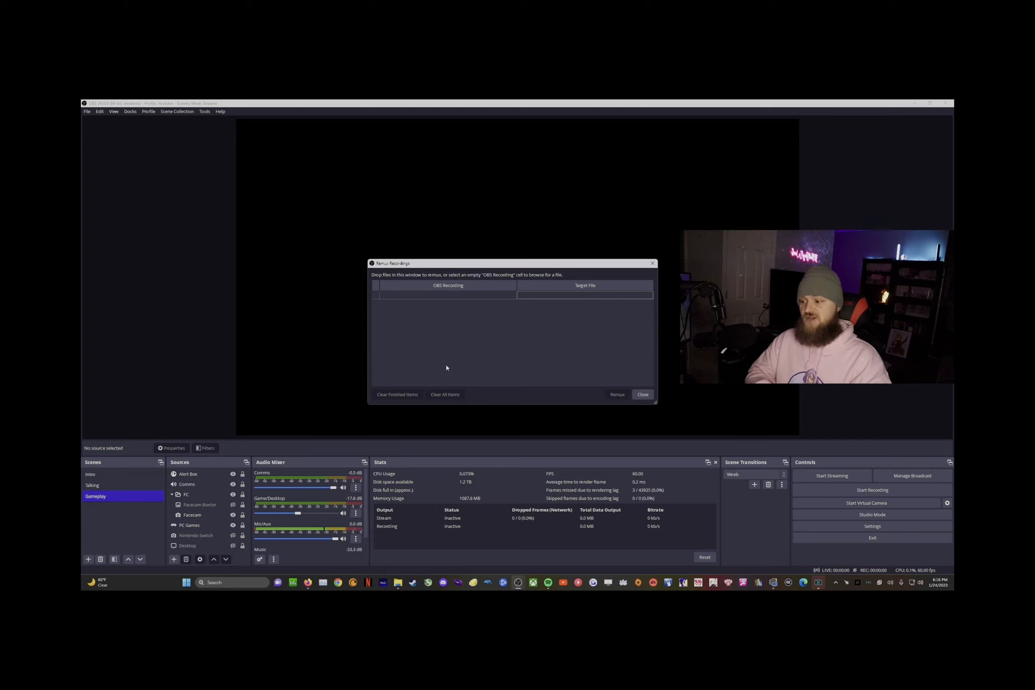
pyautogui.click(642, 394)
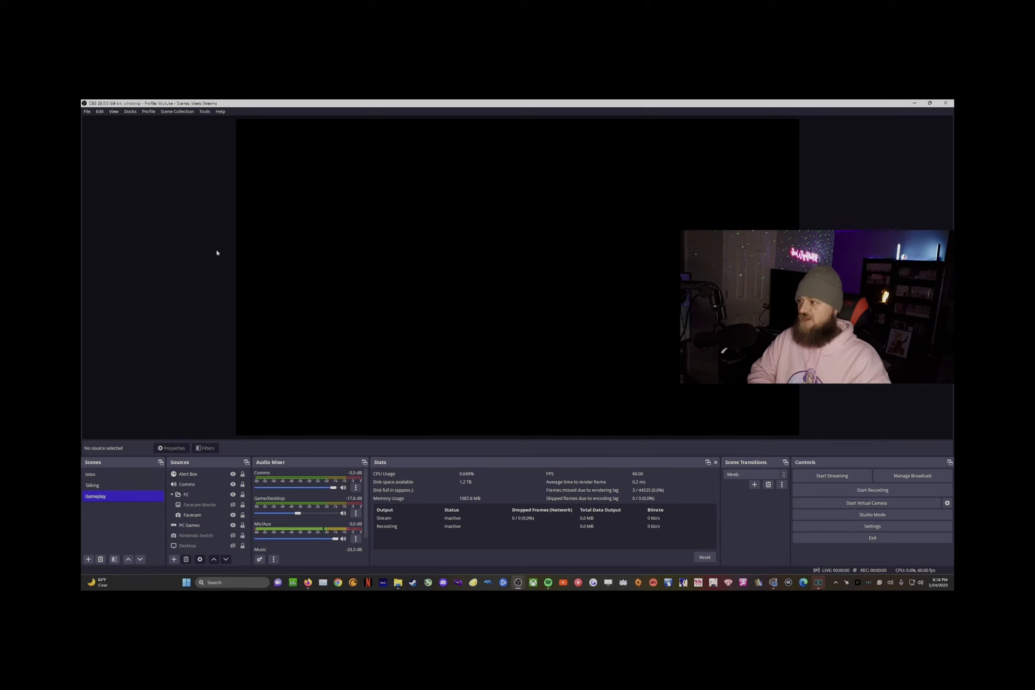
# Step: Reopen Settings on Output > Recording and keep NVIDIA NVENC HEVC as the recording encoder
pyautogui.click(86, 112)
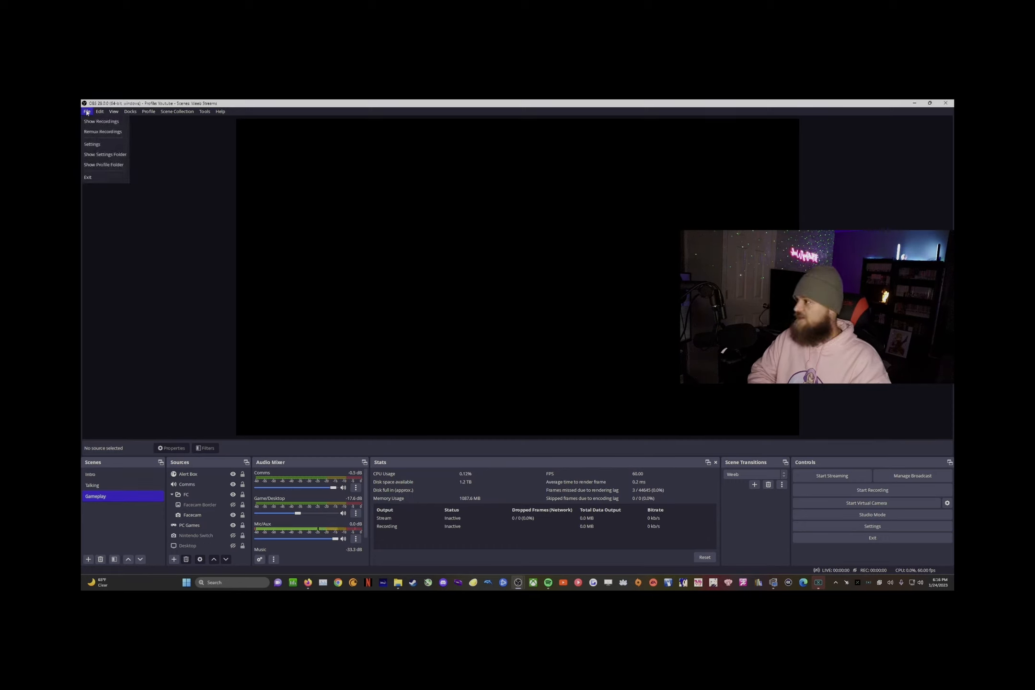
pyautogui.click(93, 144)
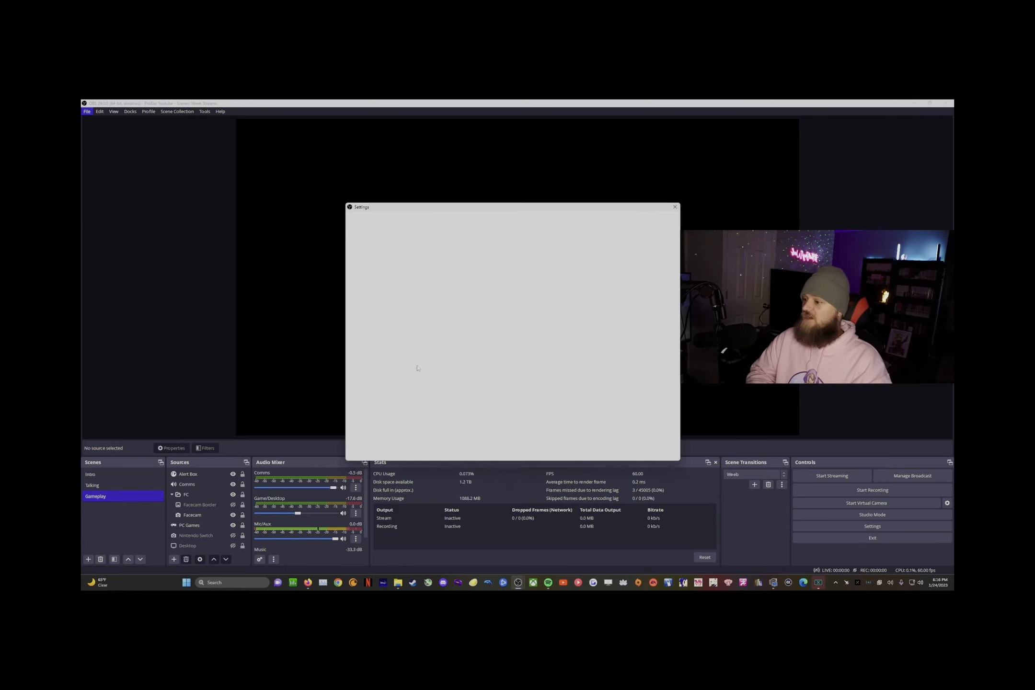
pyautogui.click(378, 247)
pyautogui.click(459, 235)
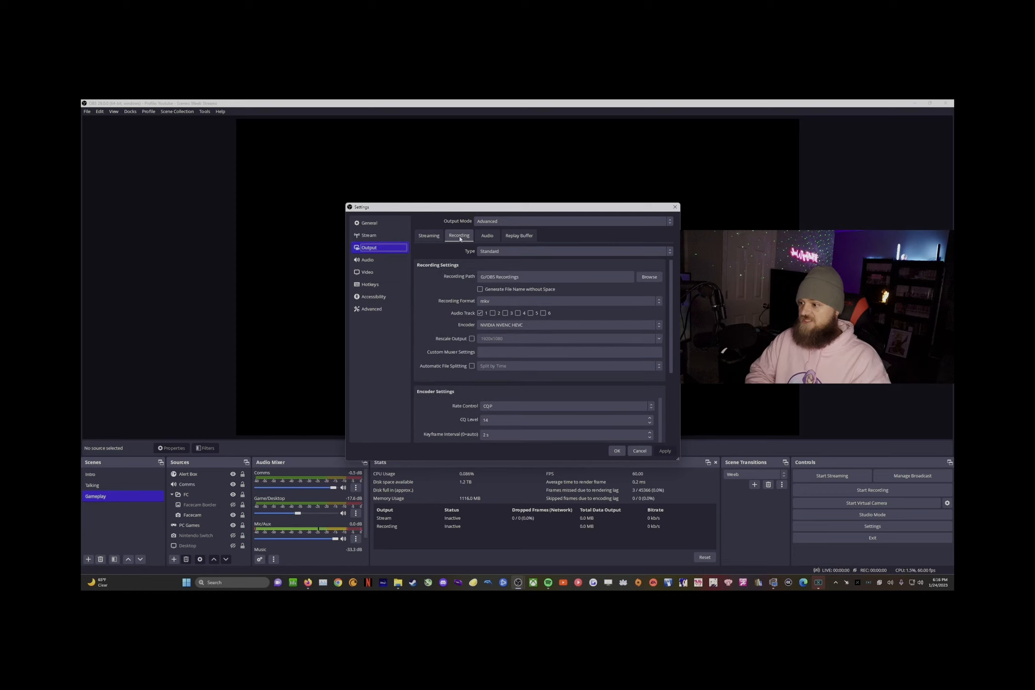
pyautogui.scroll(-2, 673, 279)
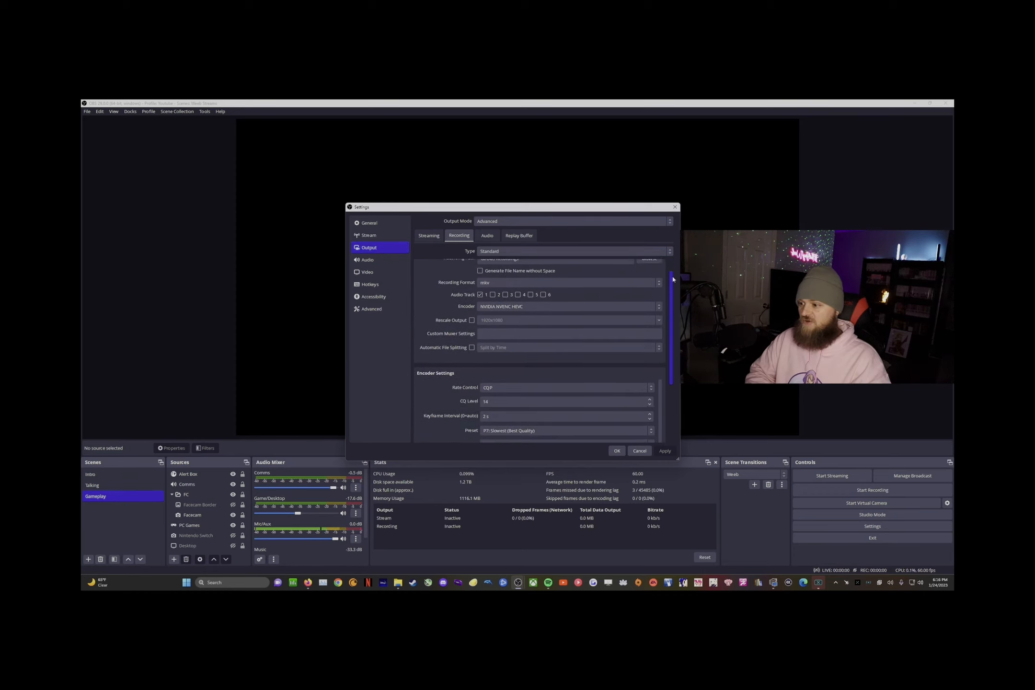
pyautogui.scroll(3, 673, 279)
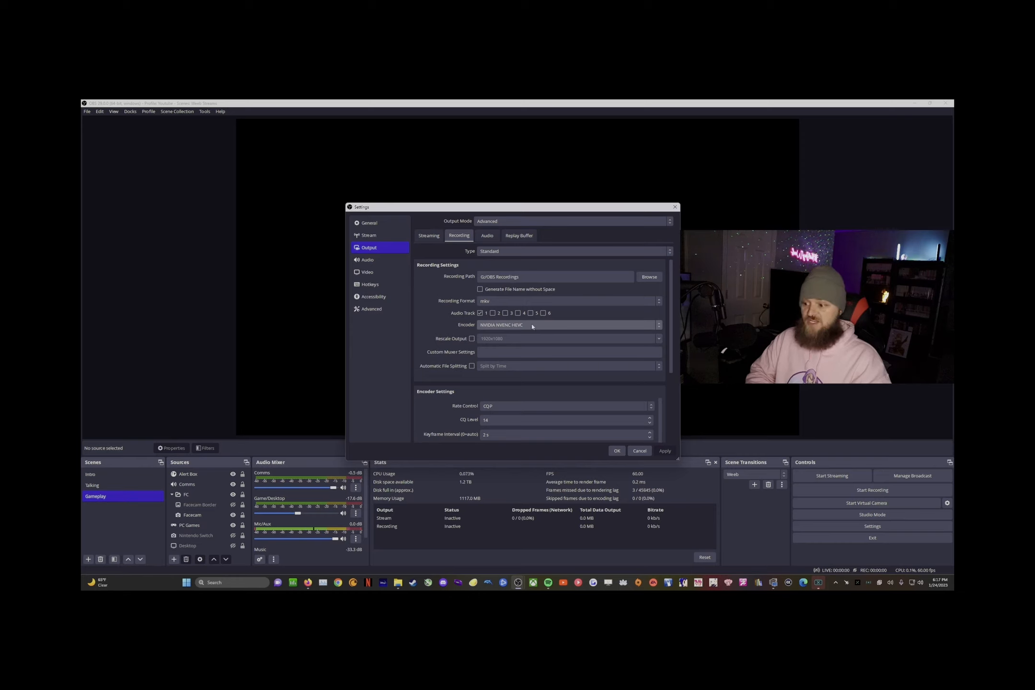
pyautogui.click(654, 327)
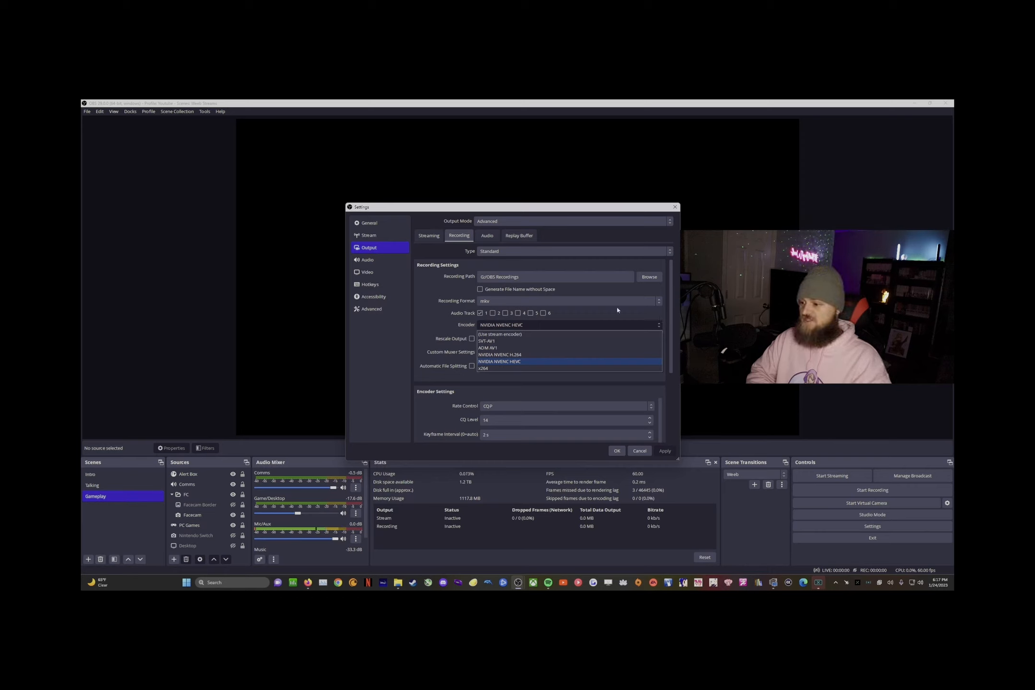
pyautogui.click(518, 364)
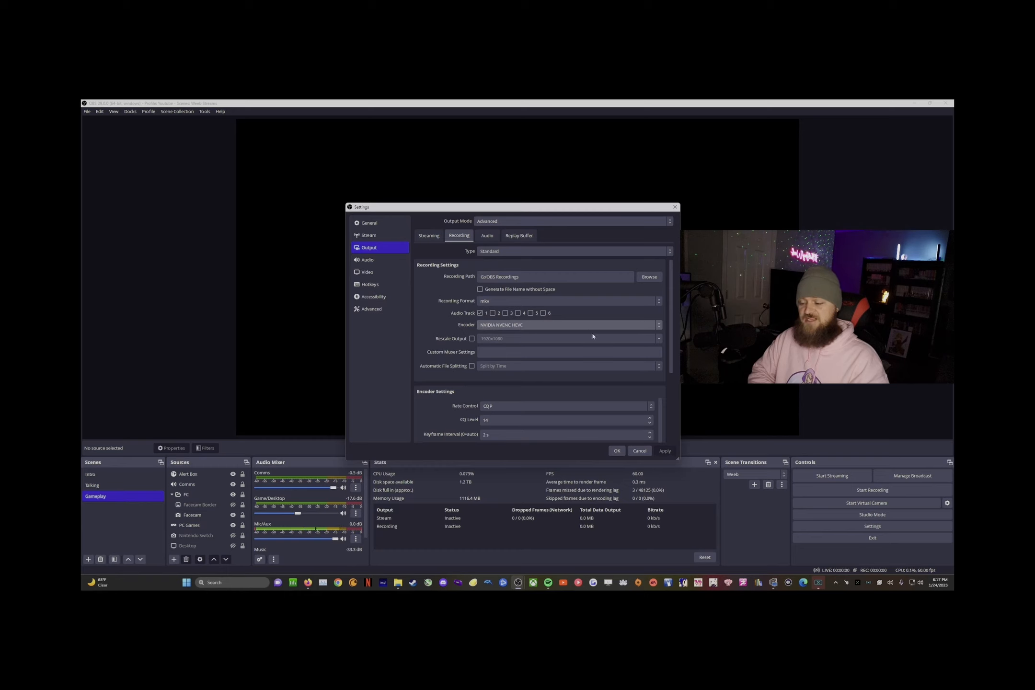
pyautogui.scroll(-1, 471, 325)
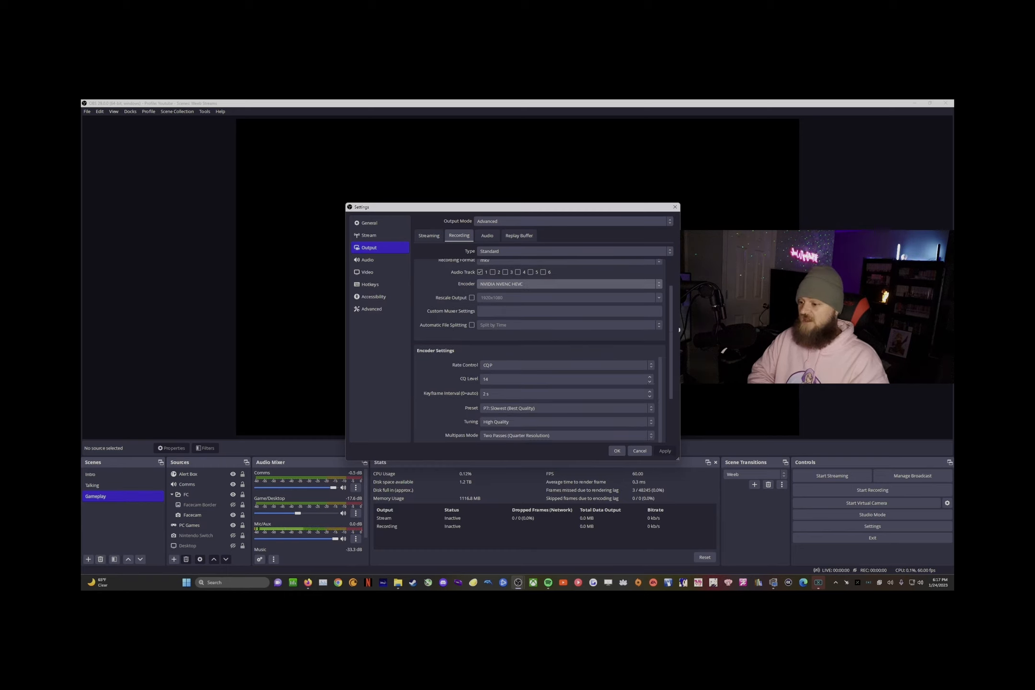
pyautogui.scroll(-1, 495, 331)
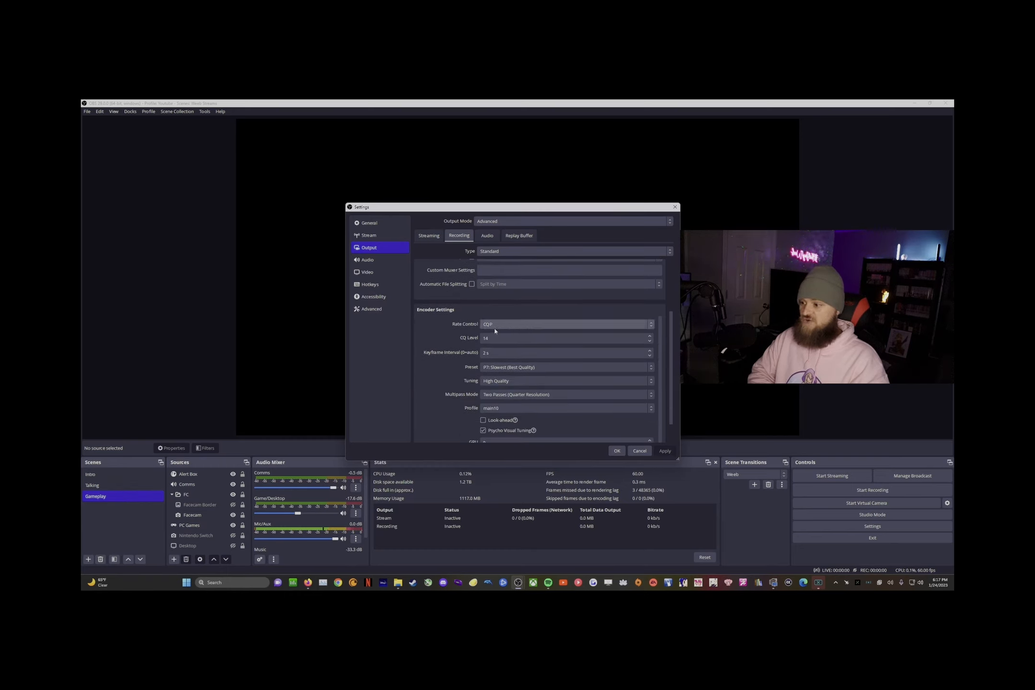
pyautogui.click(499, 326)
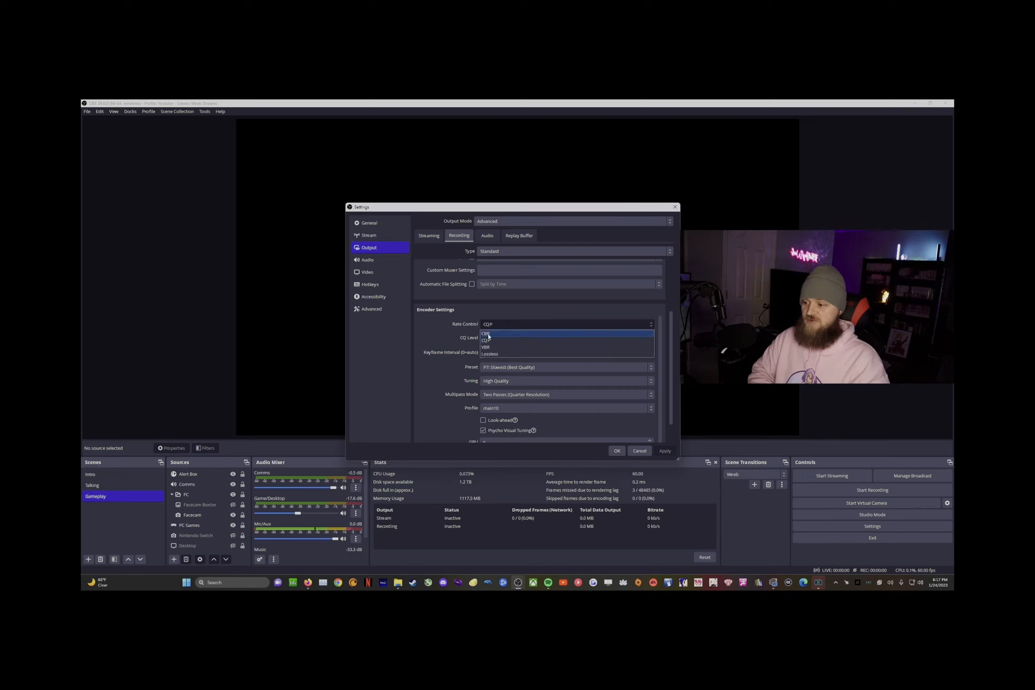
pyautogui.click(487, 334)
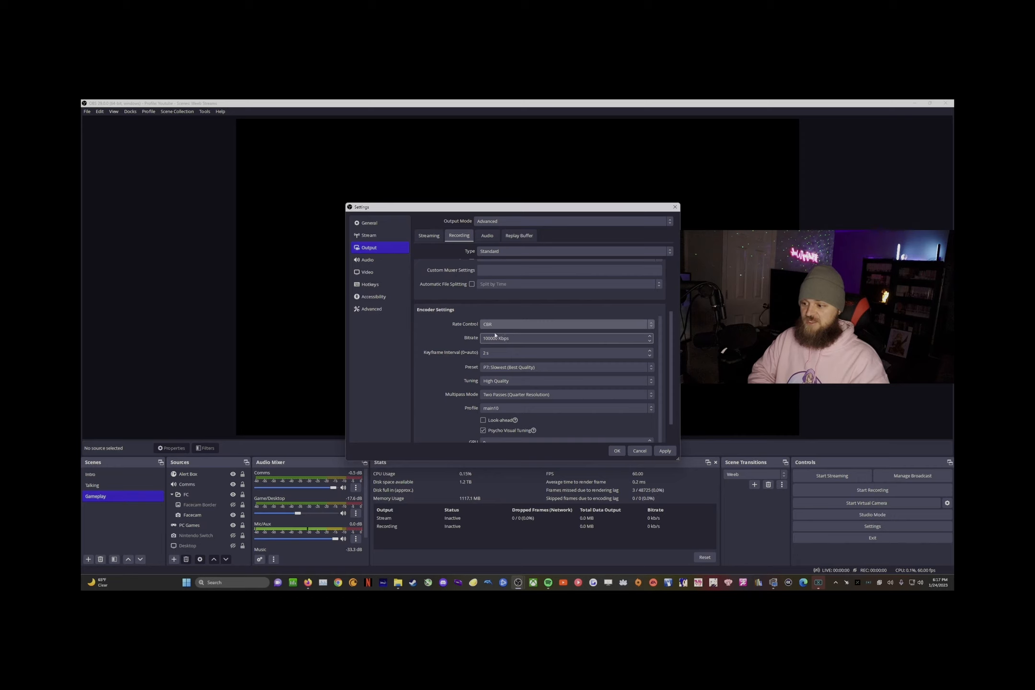
pyautogui.click(565, 339)
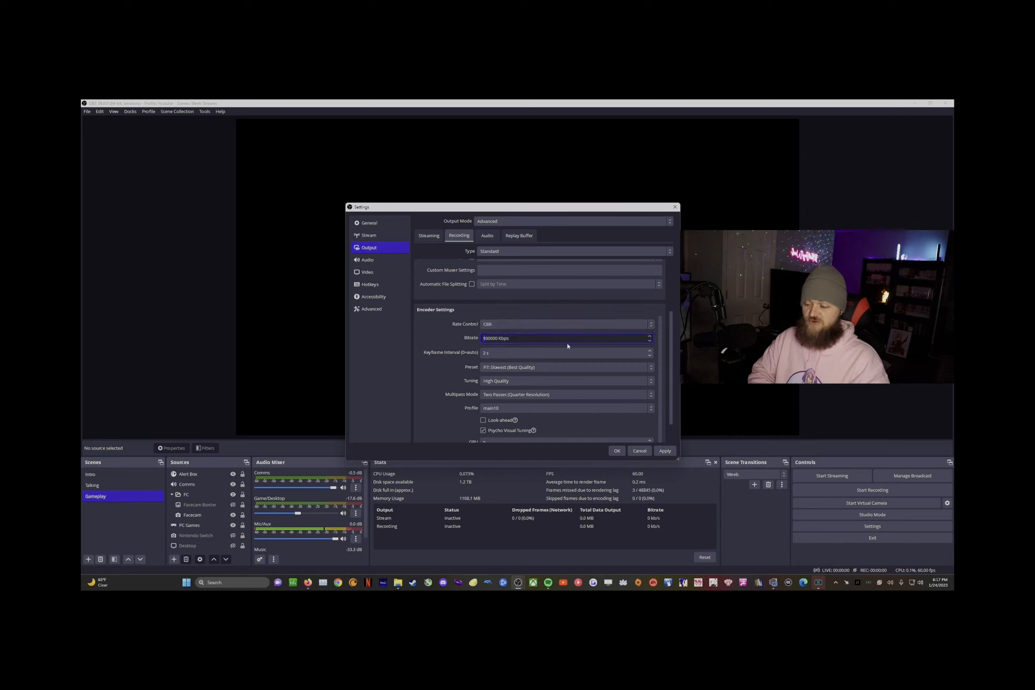
pyautogui.click(496, 328)
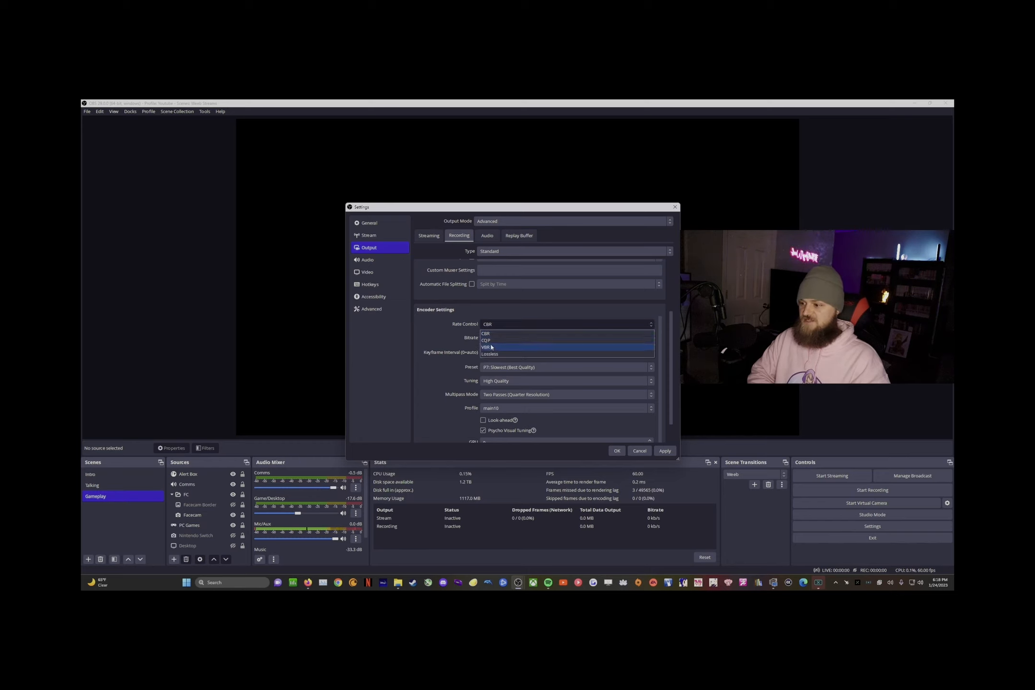
pyautogui.click(496, 340)
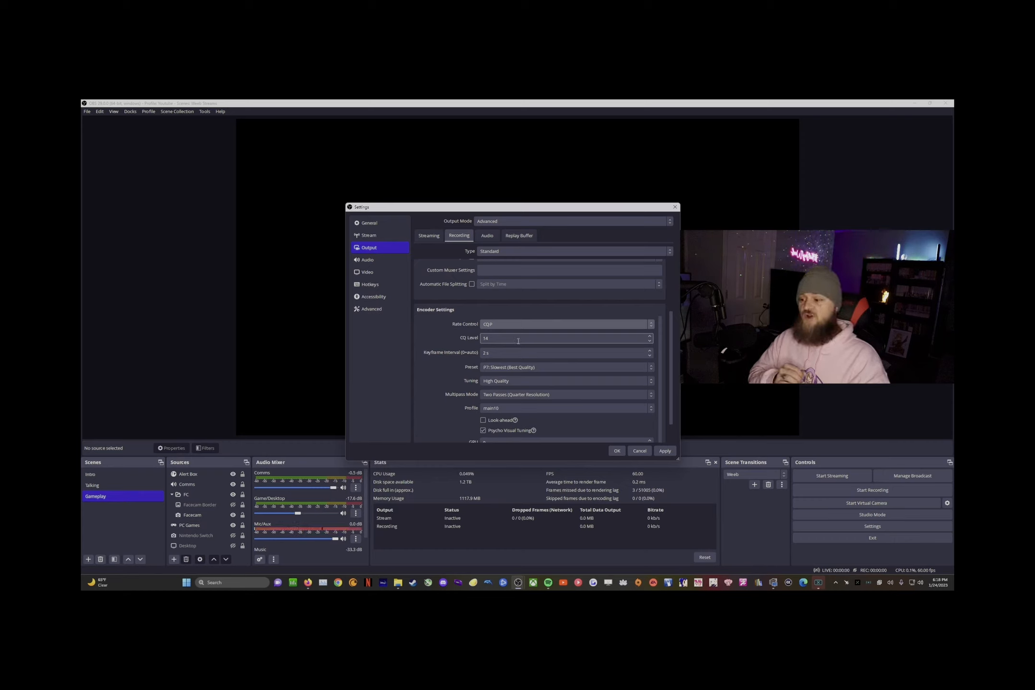
pyautogui.click(513, 339)
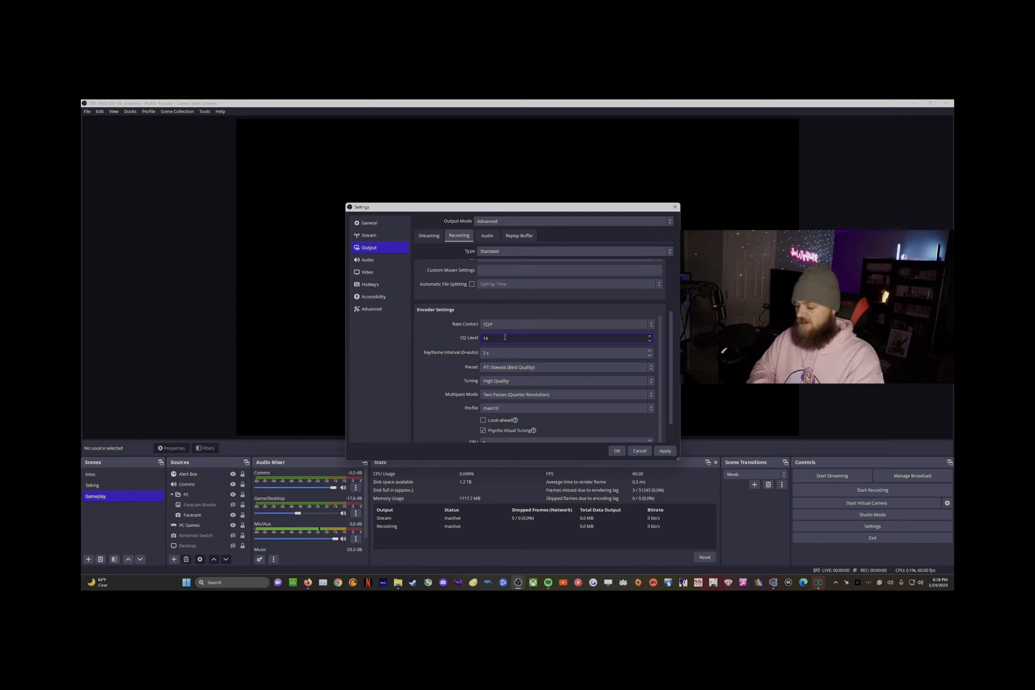
pyautogui.click(651, 337)
pyautogui.click(651, 337)
pyautogui.click(650, 337)
pyautogui.click(456, 336)
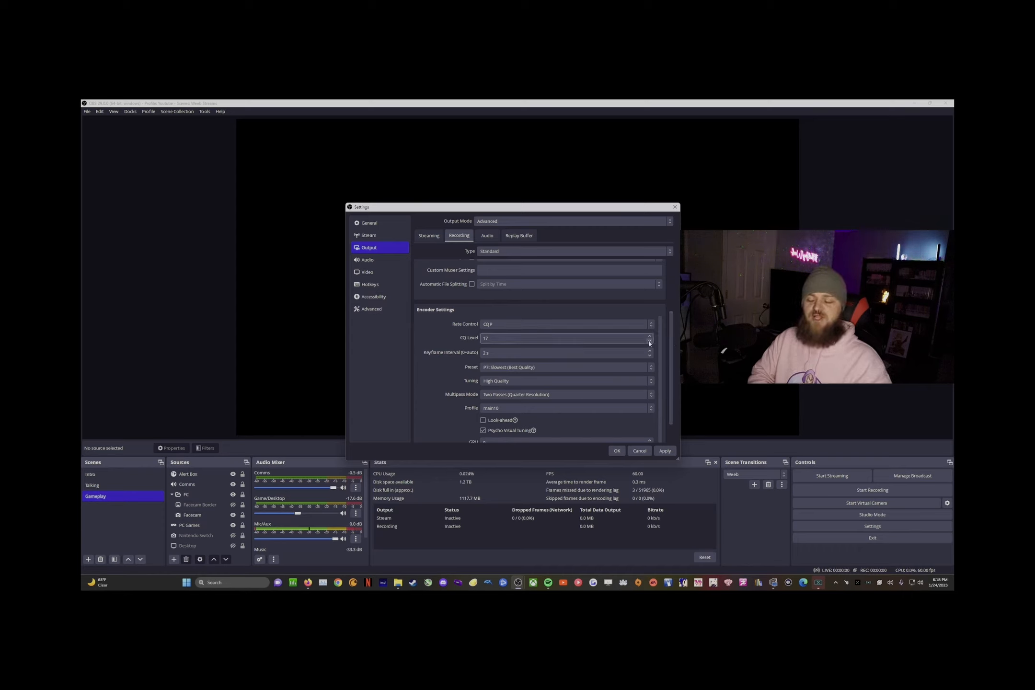
pyautogui.click(497, 338)
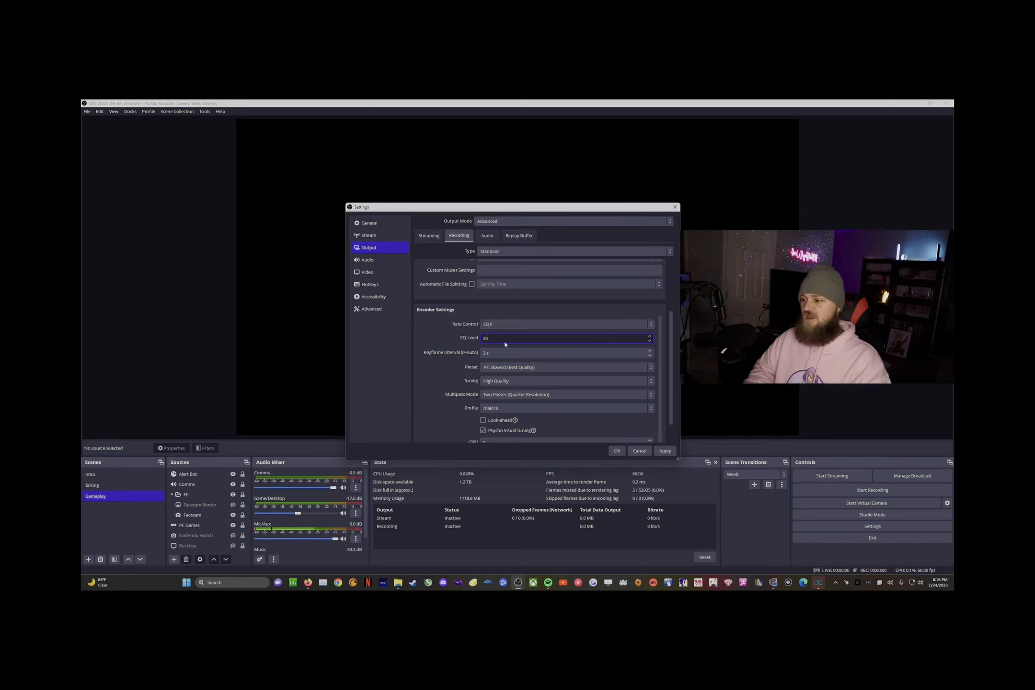
pyautogui.write('1')
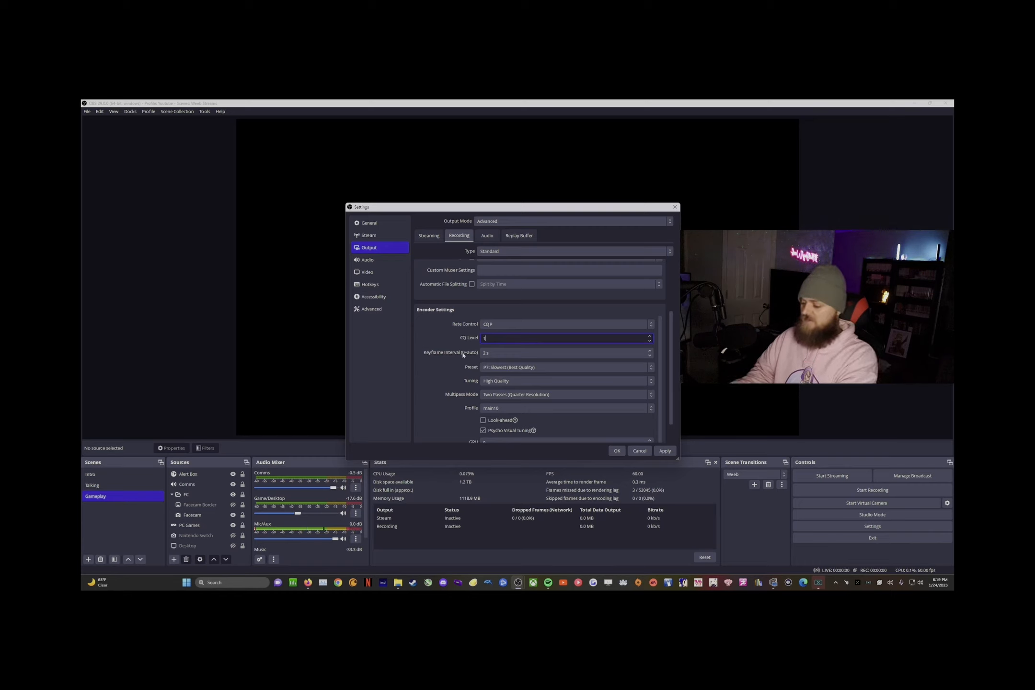
pyautogui.write('7')
pyautogui.press('BackSpace')
pyautogui.write('4')
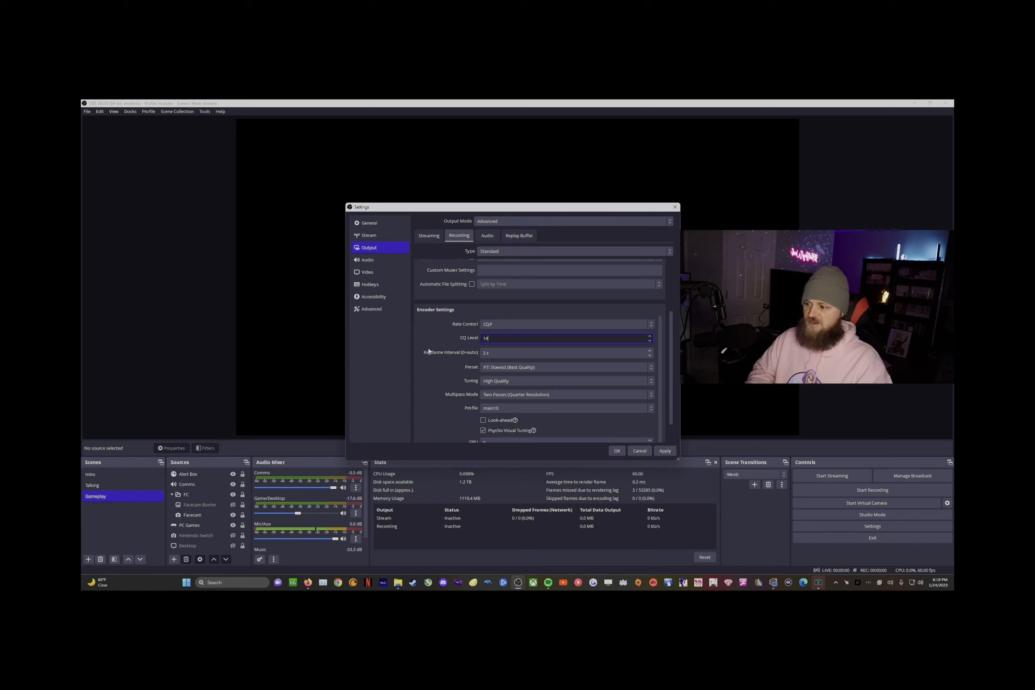
pyautogui.click(430, 348)
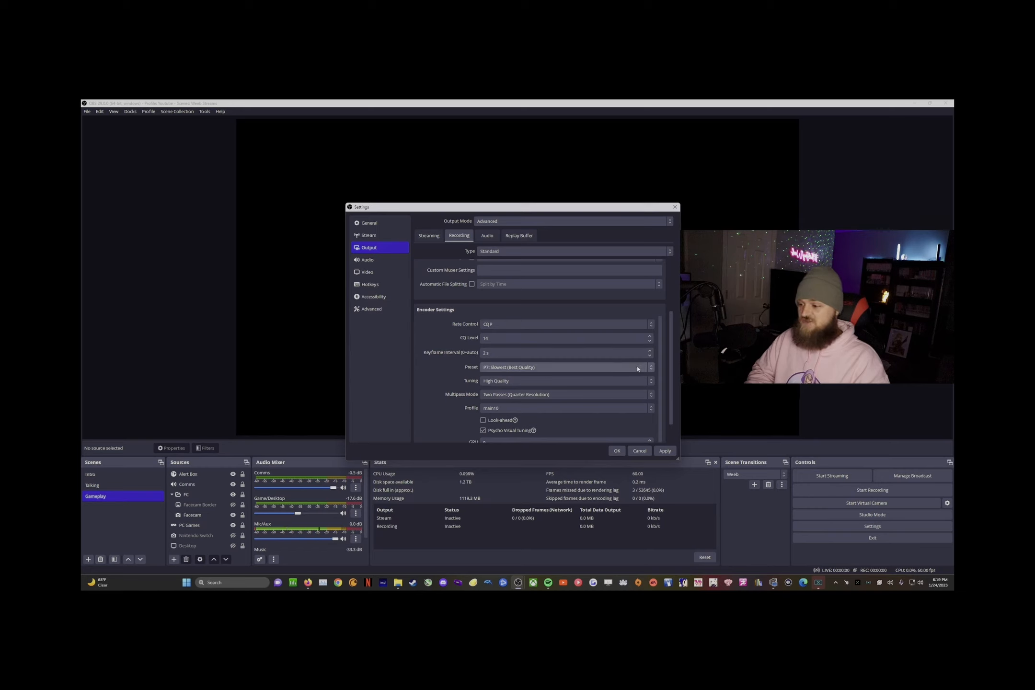
# Step: Try the P5: Slow preset, then return the preset to P7: Slowest (Best Quality)
pyautogui.click(522, 367)
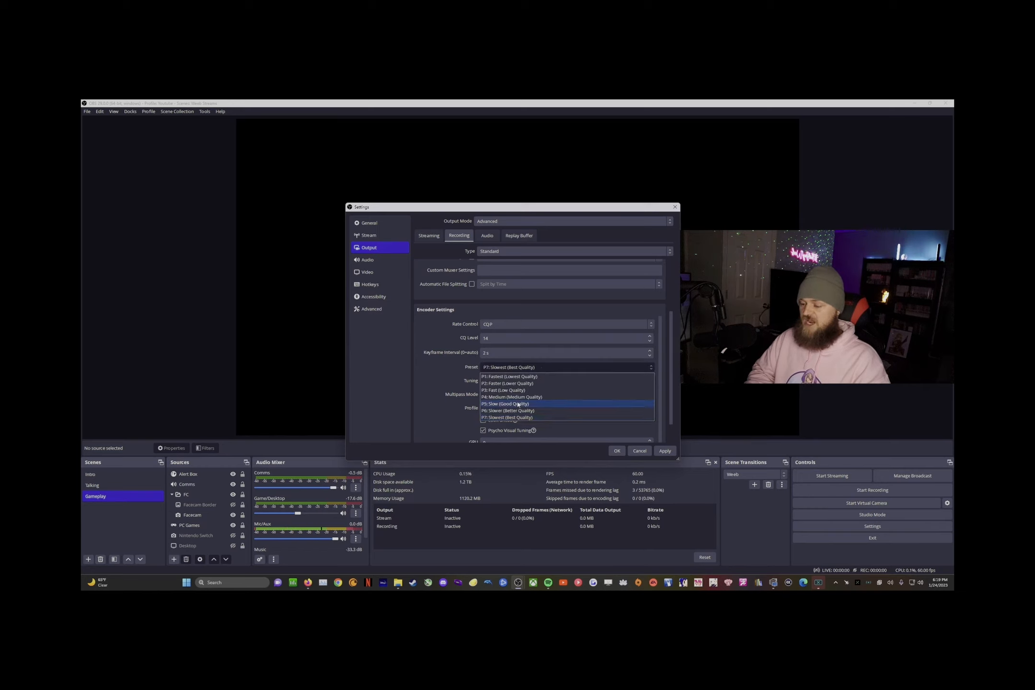
pyautogui.click(522, 403)
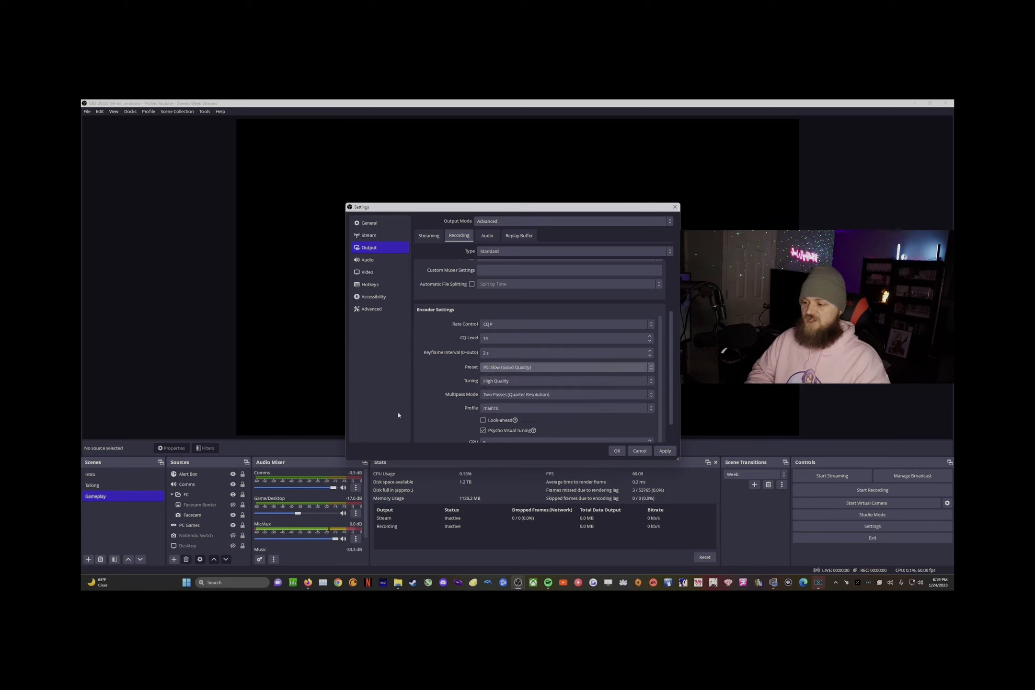
pyautogui.click(536, 373)
pyautogui.click(475, 393)
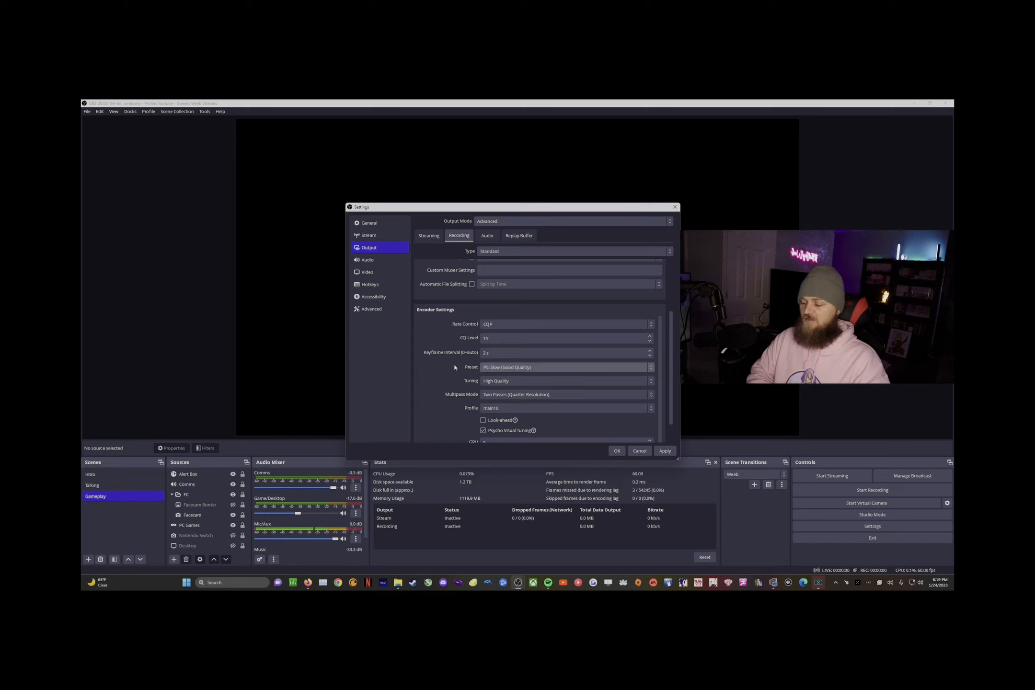
pyautogui.click(498, 369)
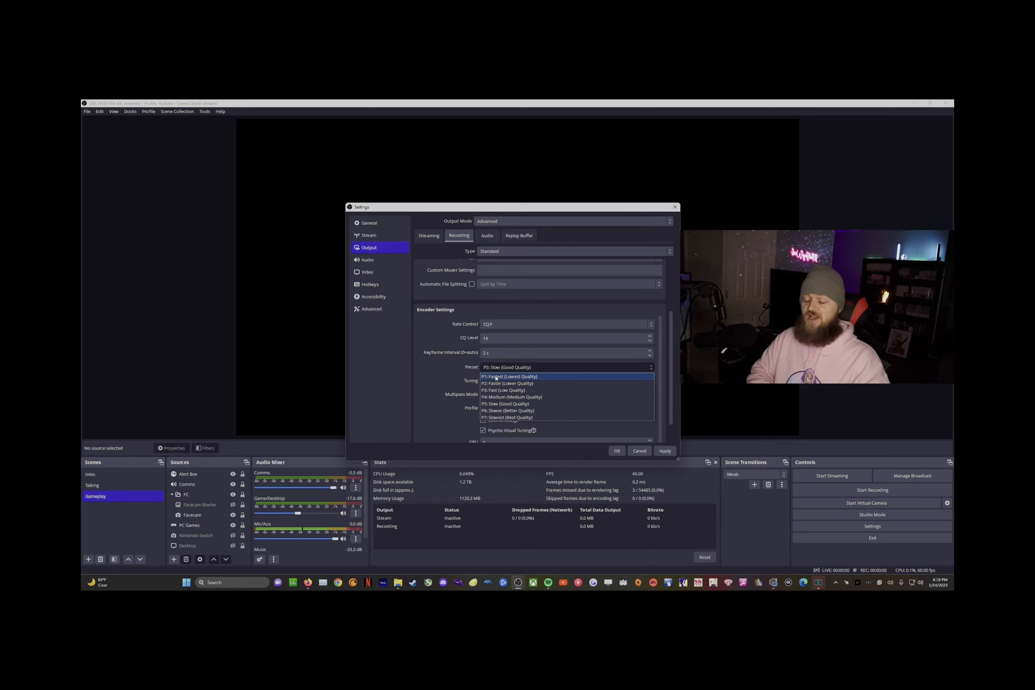
pyautogui.click(503, 418)
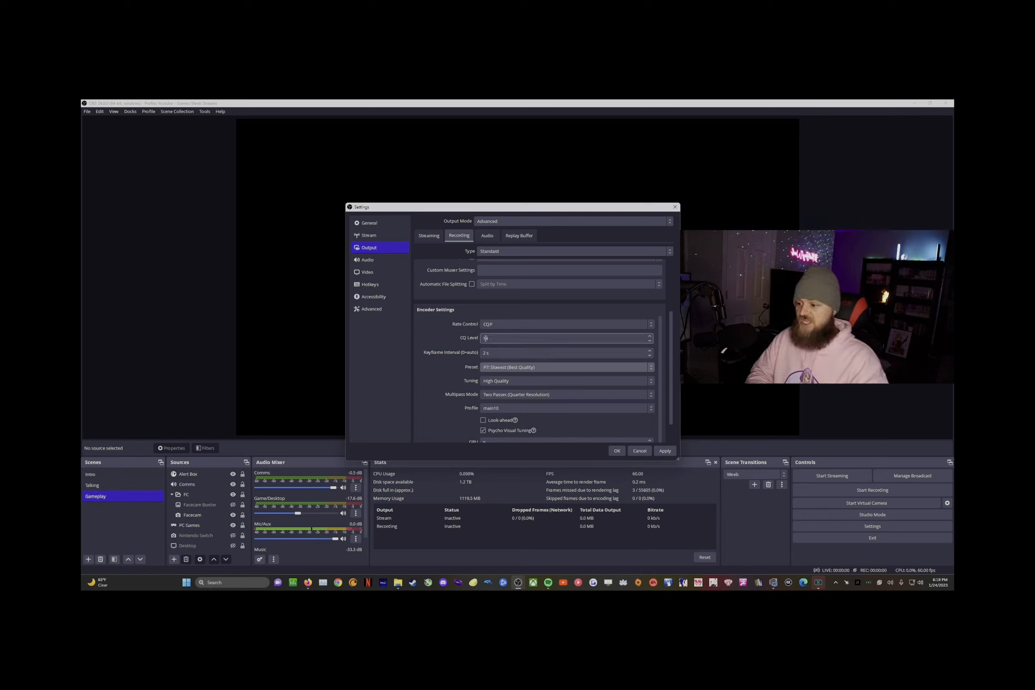
# Step: Switch the preset to P5 and set Multipass Mode to Single Pass
pyautogui.click(524, 343)
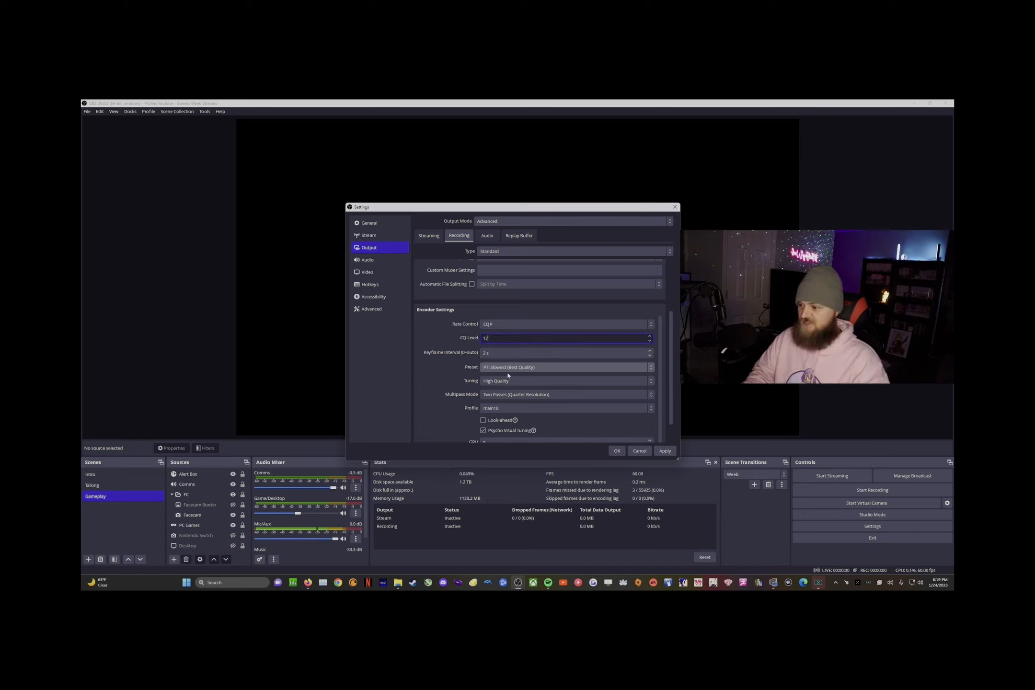
pyautogui.click(494, 368)
pyautogui.click(496, 404)
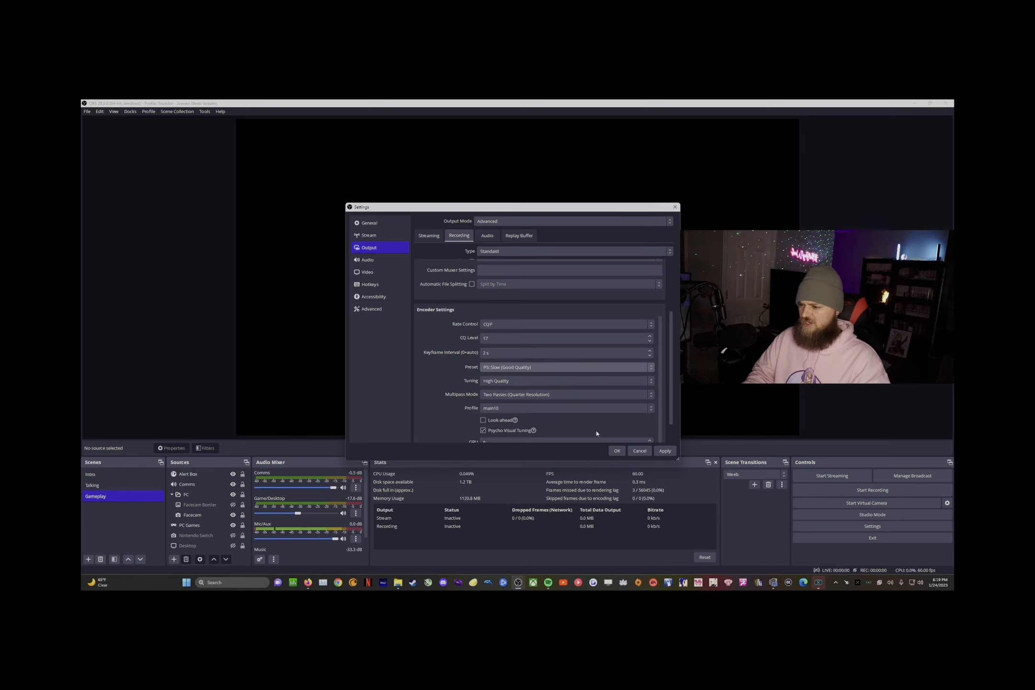
pyautogui.click(545, 397)
pyautogui.click(541, 404)
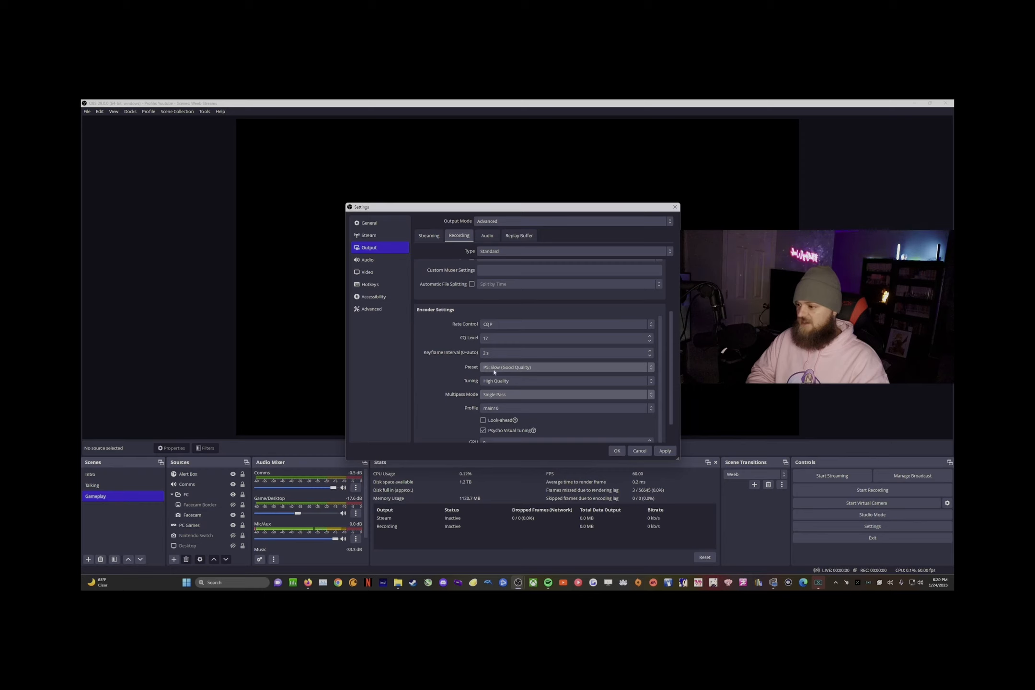
# Step: Set CQ Level to 14 and restore the P7: Slowest (Best Quality) preset
pyautogui.click(497, 340)
pyautogui.press('BackSpace')
pyautogui.write('4')
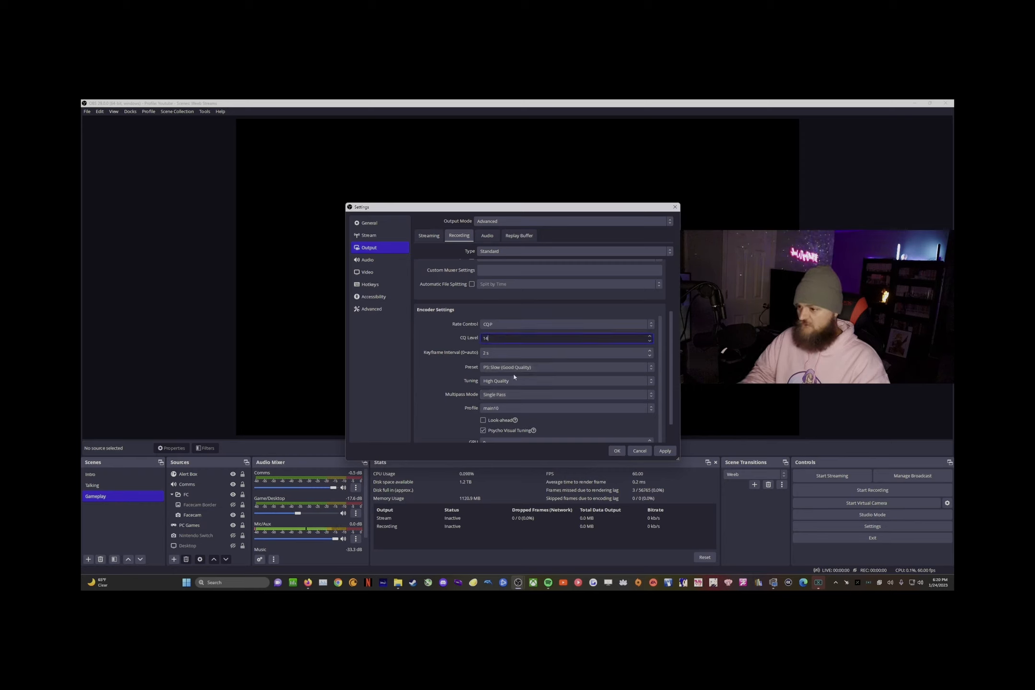
pyautogui.click(514, 368)
pyautogui.click(514, 421)
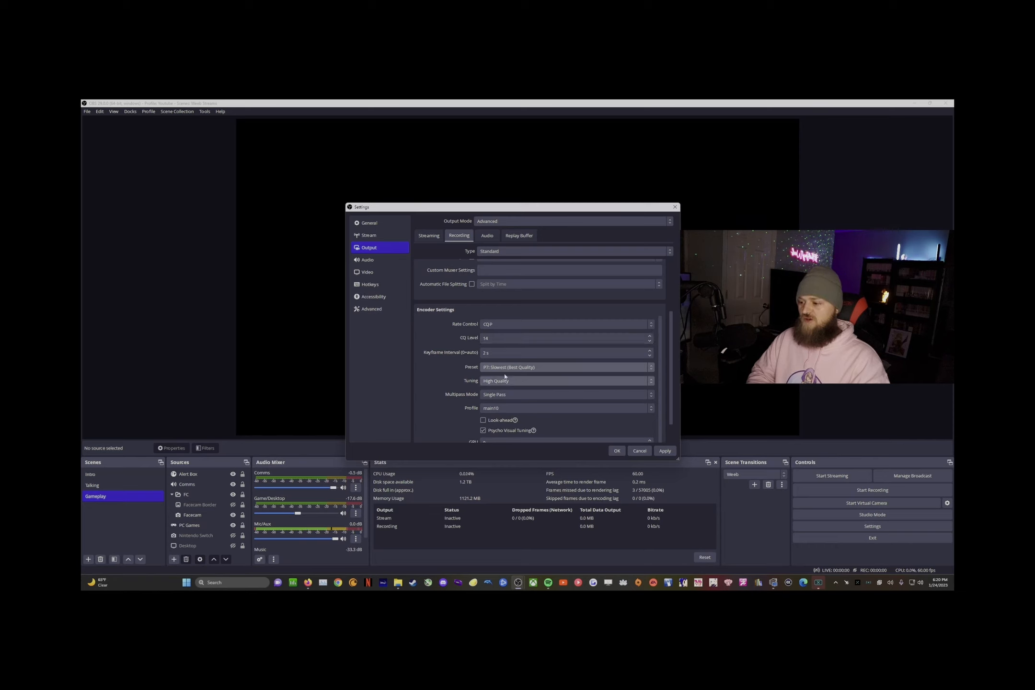
# Step: Change Multipass Mode to Two Passes (Quarter Resolution)
pyautogui.click(496, 395)
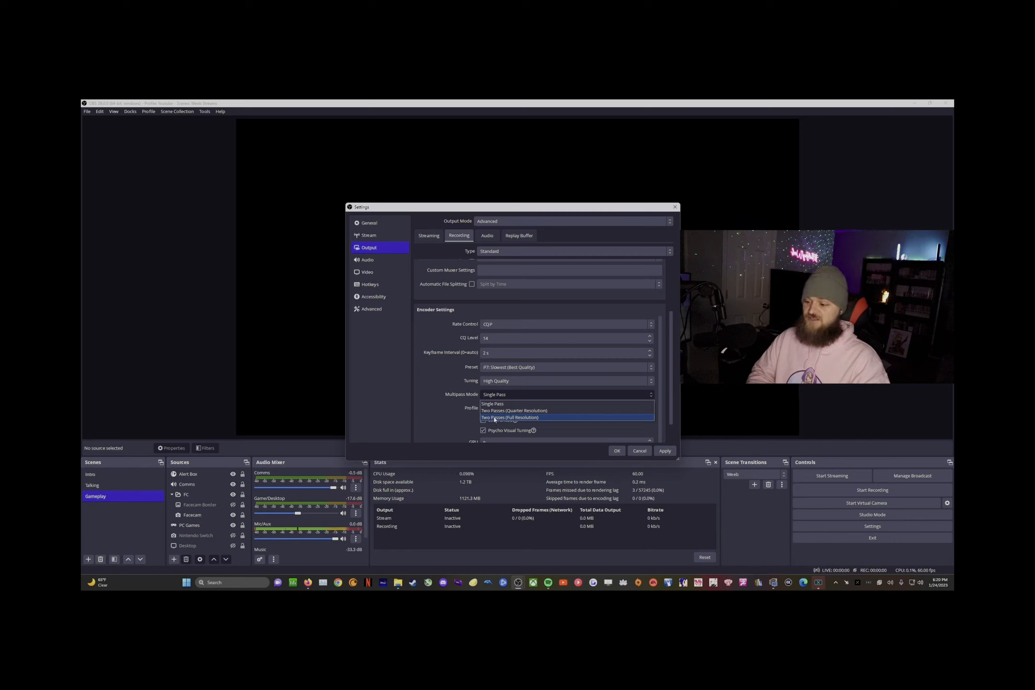
pyautogui.click(499, 411)
pyautogui.scroll(-2, 454, 394)
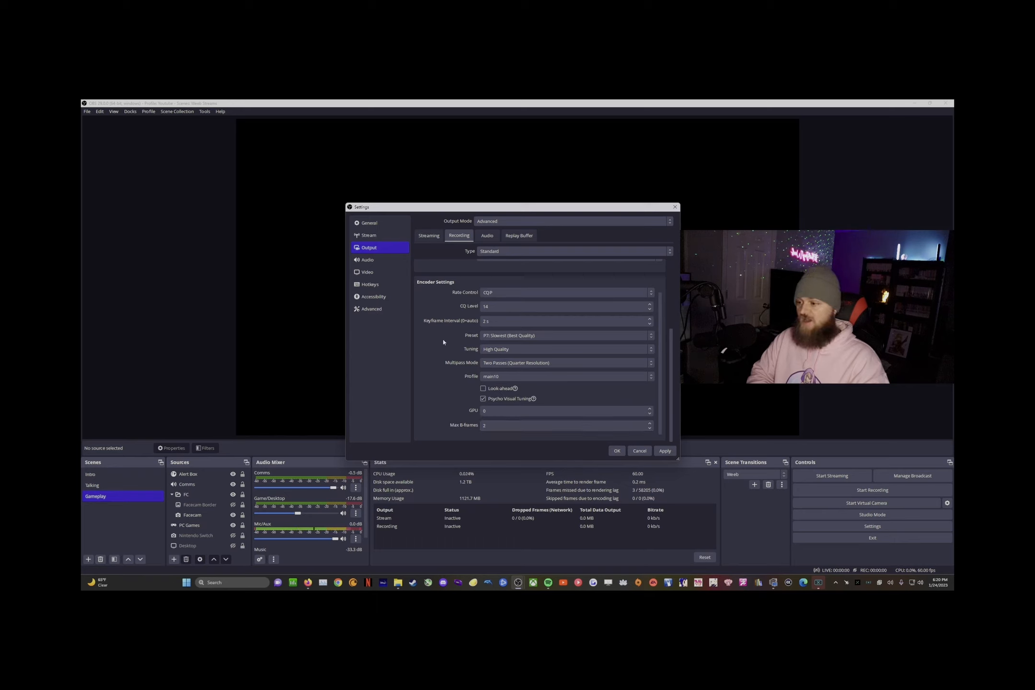
pyautogui.scroll(4, 460, 331)
# Step: Set audio Track 1 bitrate to 320, revert it to 160, and apply
pyautogui.click(486, 240)
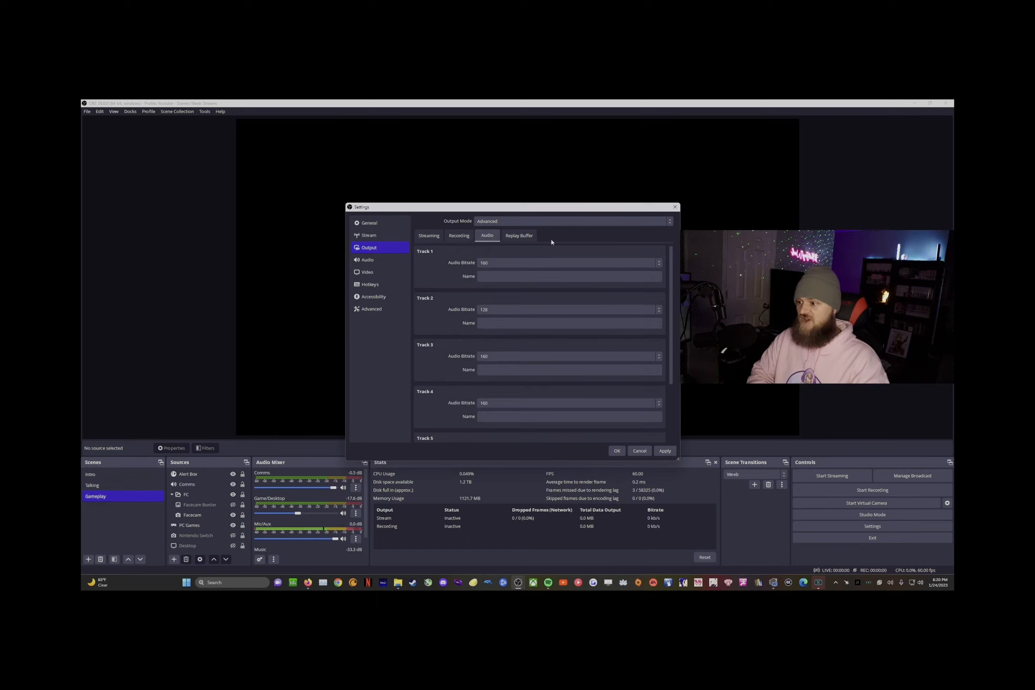
pyautogui.click(591, 264)
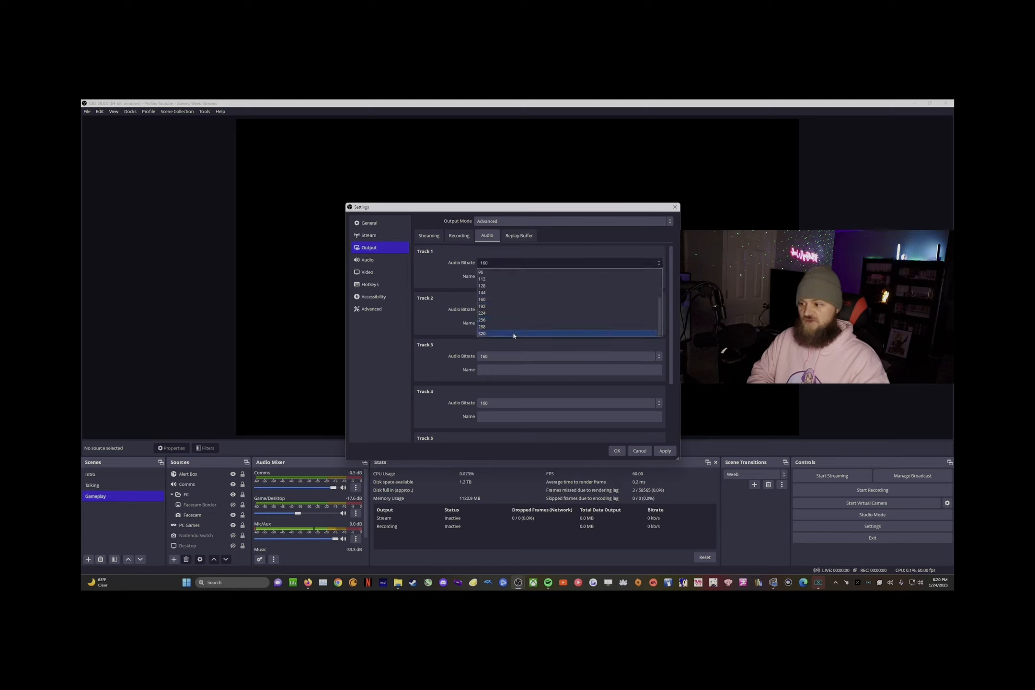
pyautogui.click(514, 334)
pyautogui.click(508, 264)
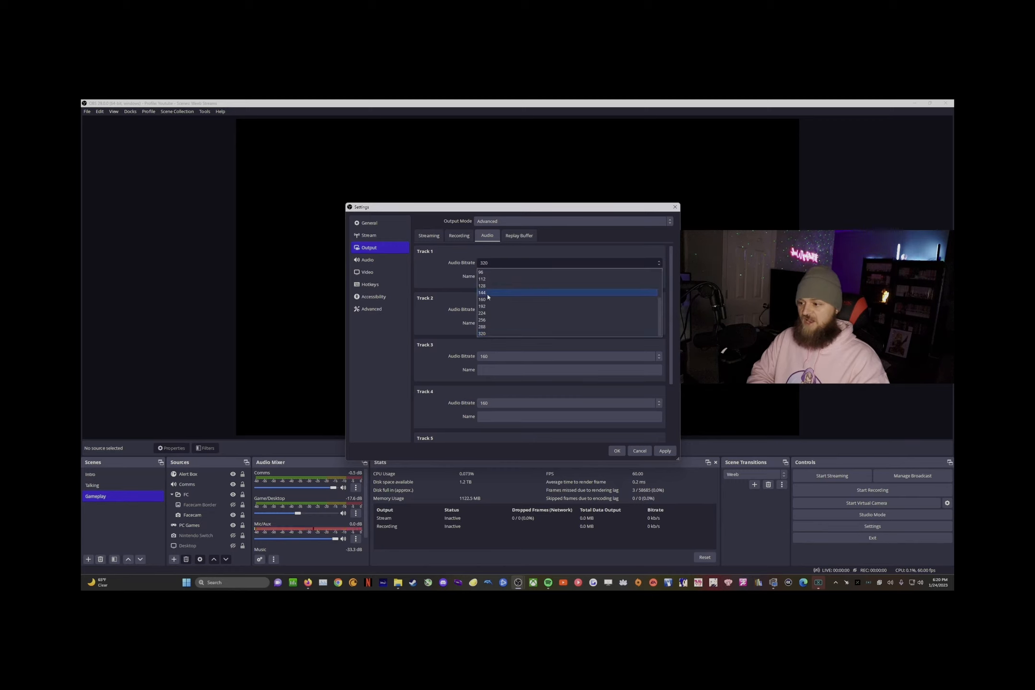
pyautogui.click(494, 301)
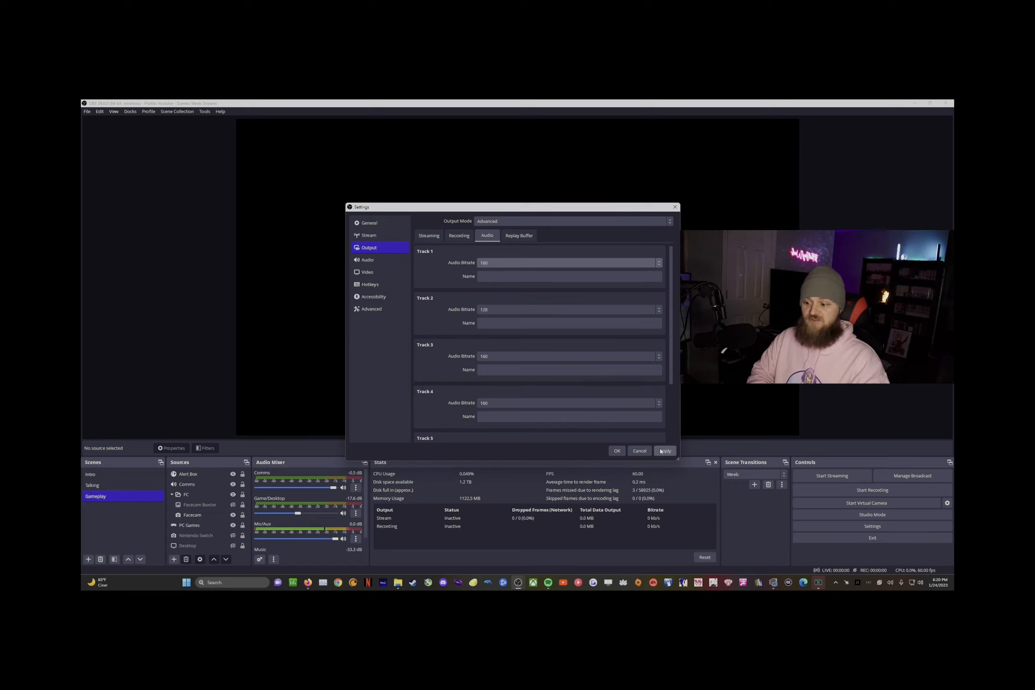
pyautogui.click(664, 451)
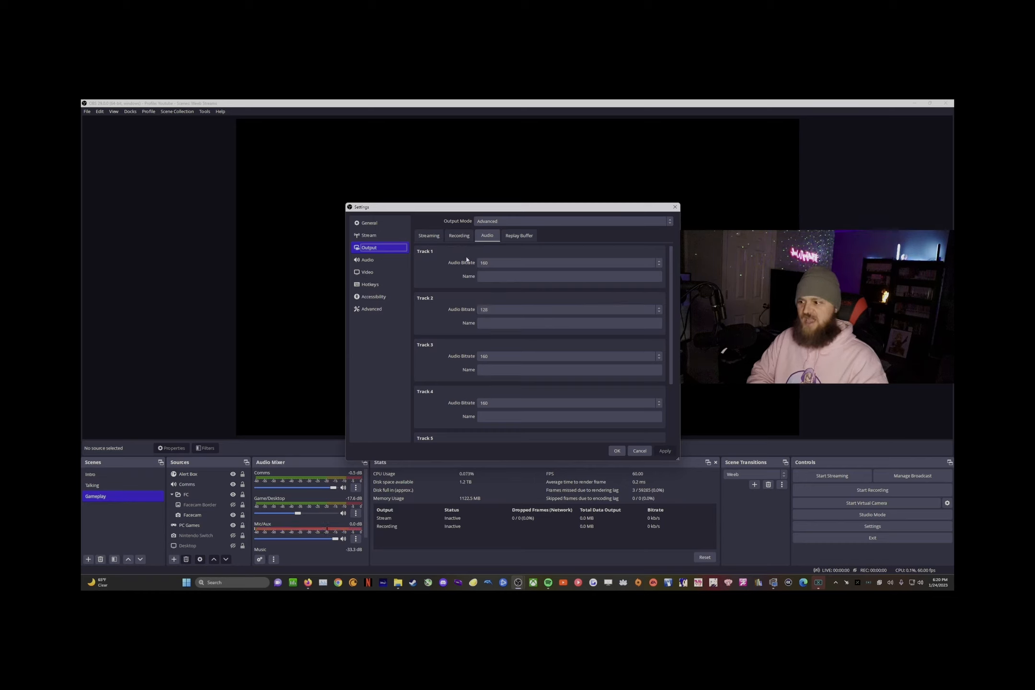
# Step: Recheck that Track 1 stays at 160, then return to the Recording encoder settings
pyautogui.click(488, 264)
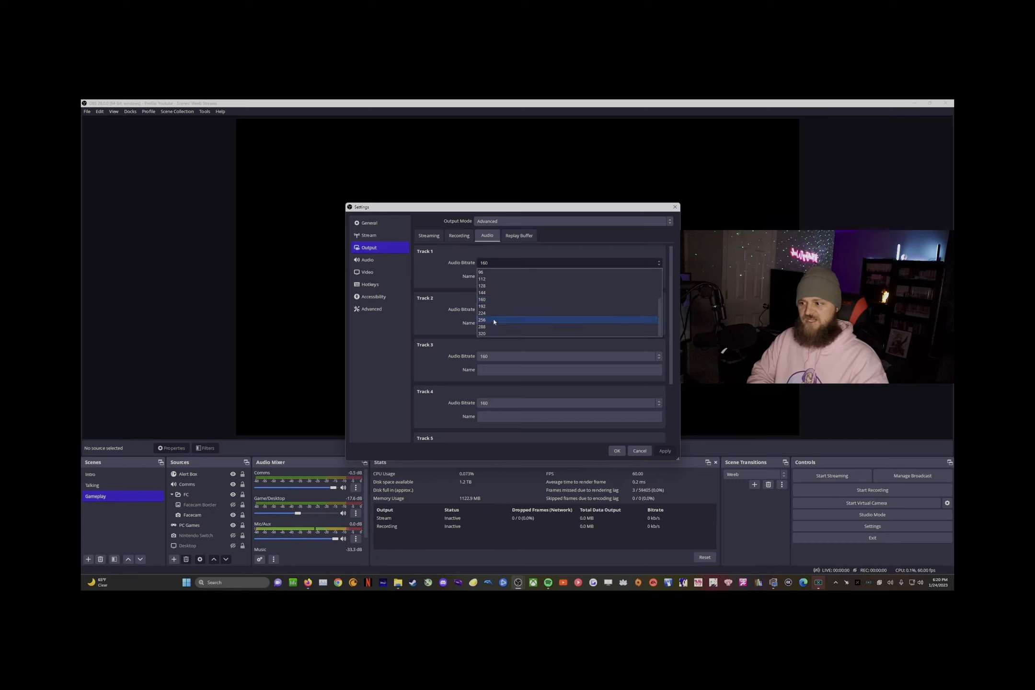
pyautogui.click(482, 286)
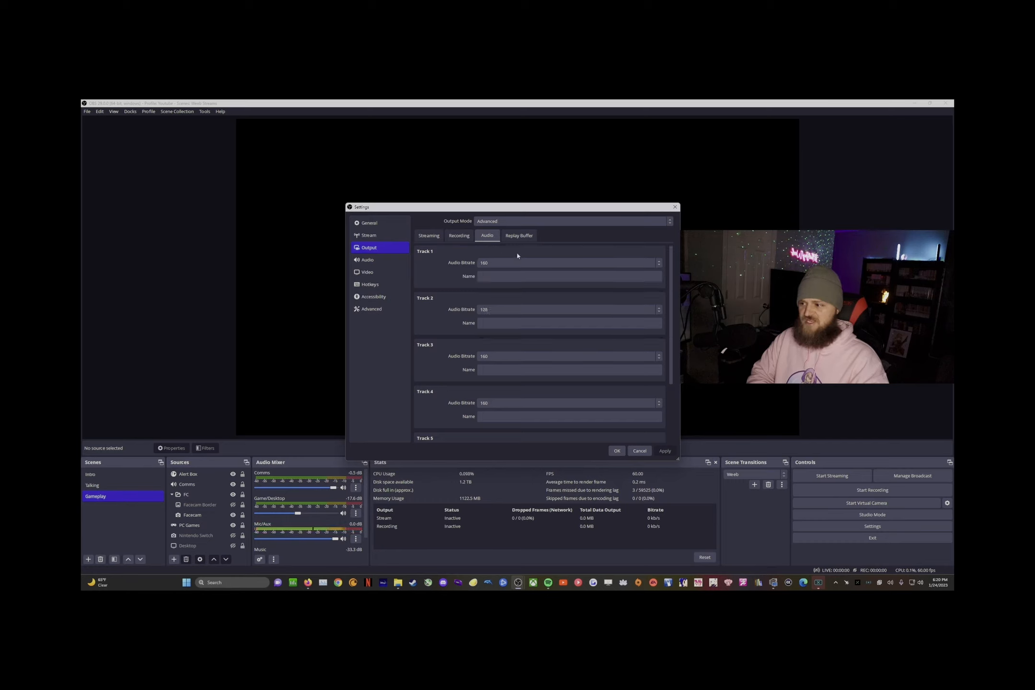
pyautogui.click(515, 266)
pyautogui.click(444, 277)
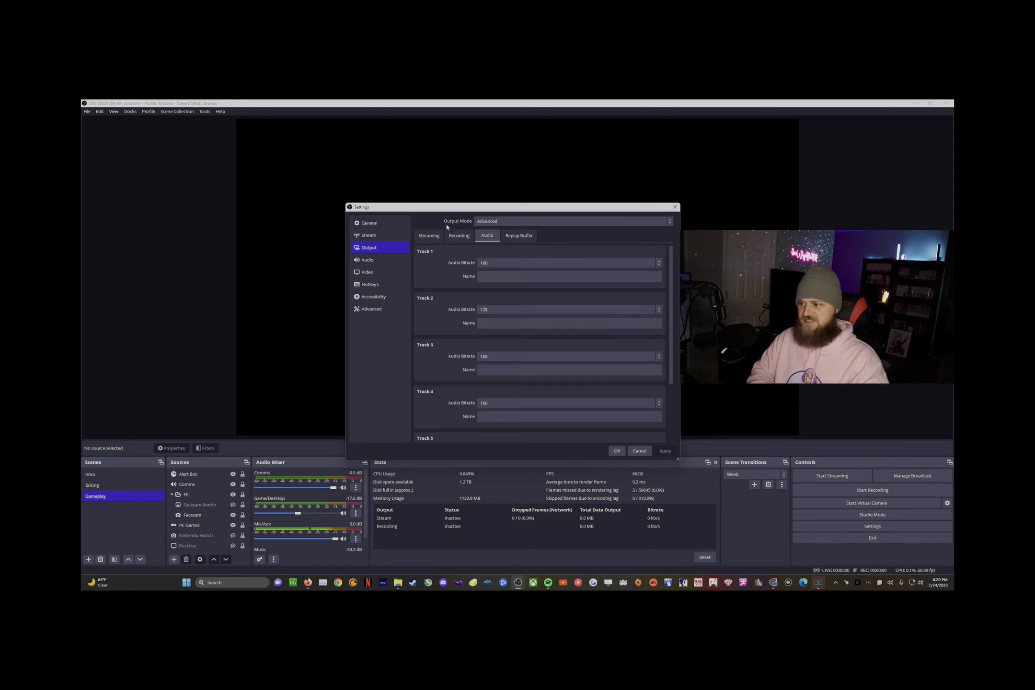
pyautogui.click(459, 236)
pyautogui.scroll(-3, 541, 335)
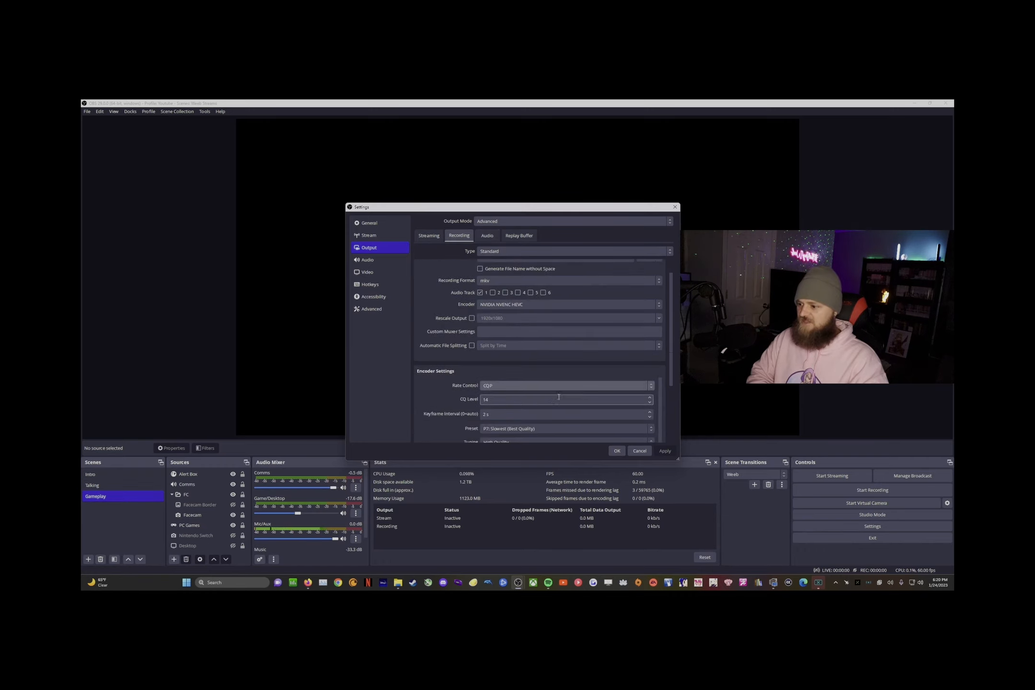
pyautogui.moveTo(672, 346); pyautogui.dragTo(672, 392)
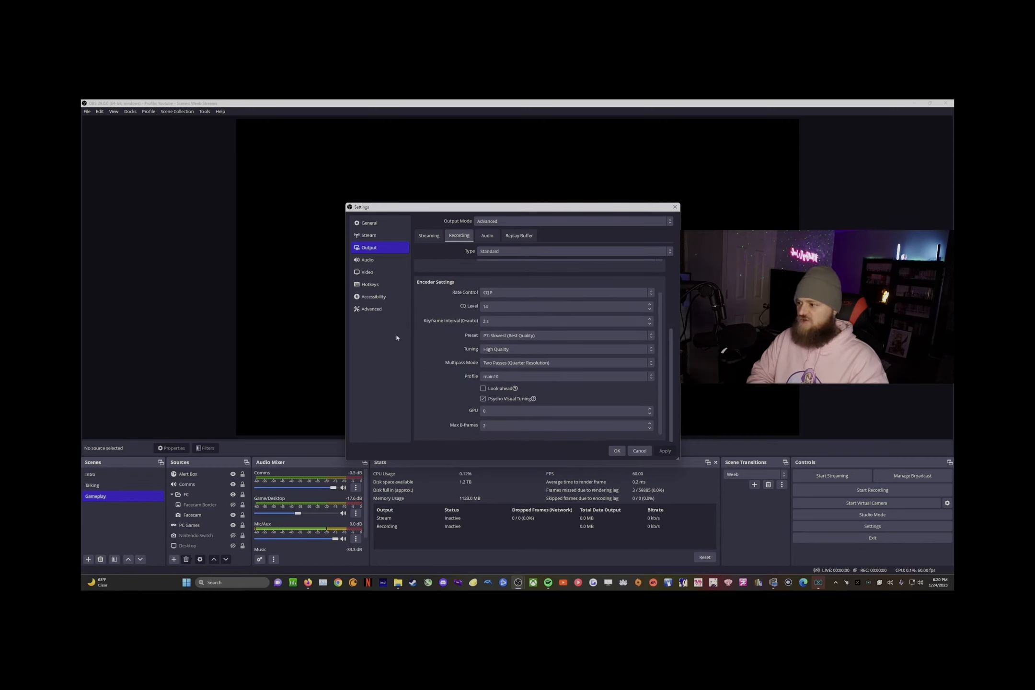
# Step: On the Advanced page, keep Color Format at P010
pyautogui.click(372, 307)
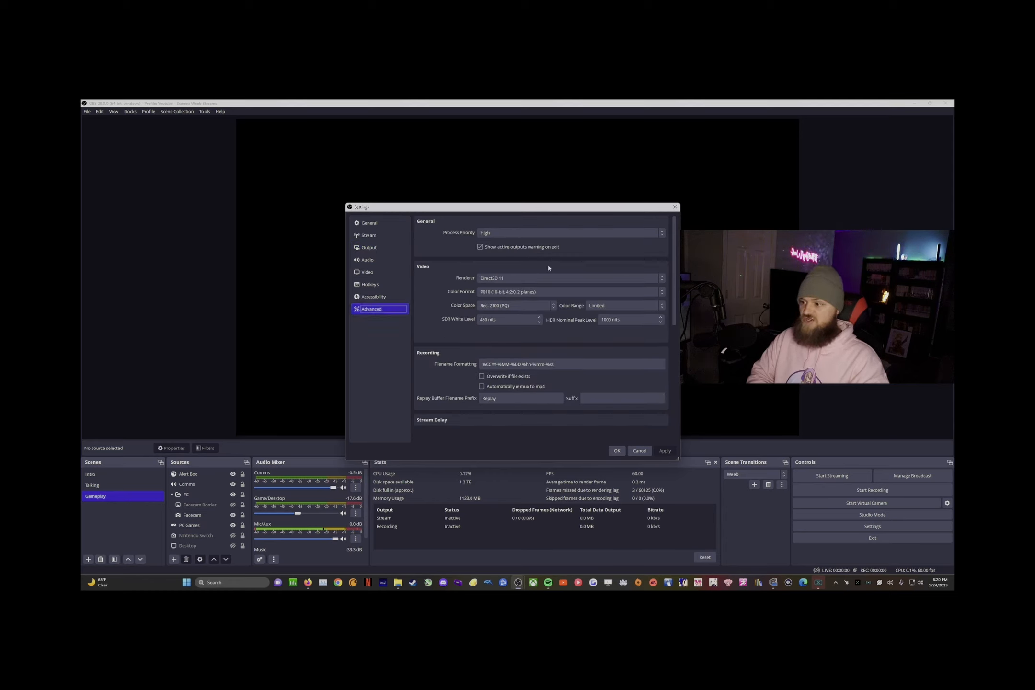
pyautogui.click(528, 291)
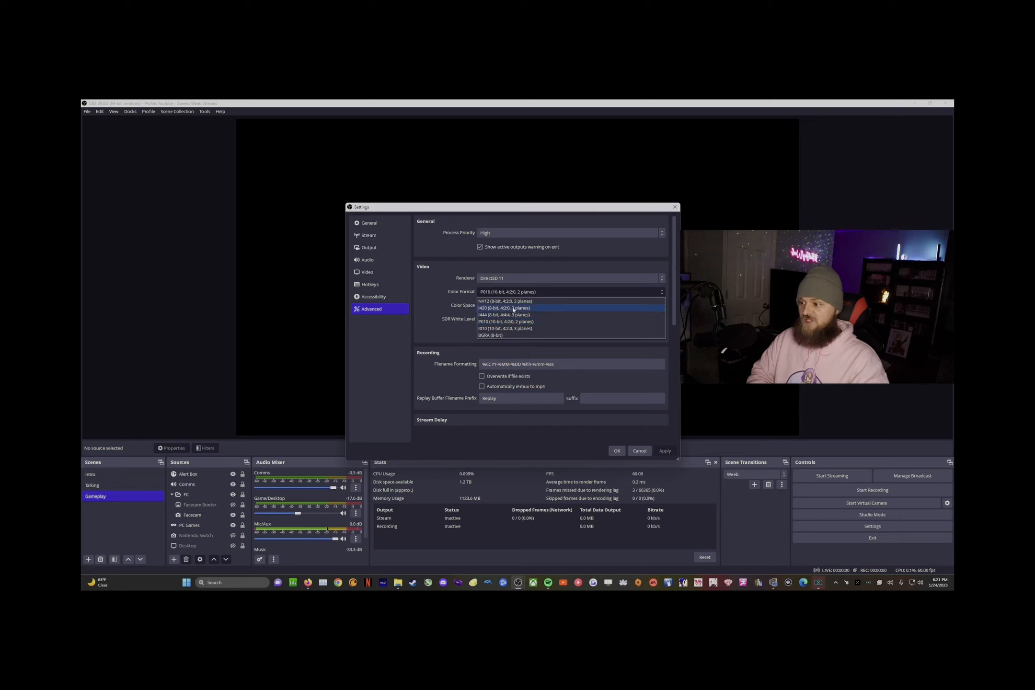
pyautogui.press('Down')
pyautogui.press('Down')
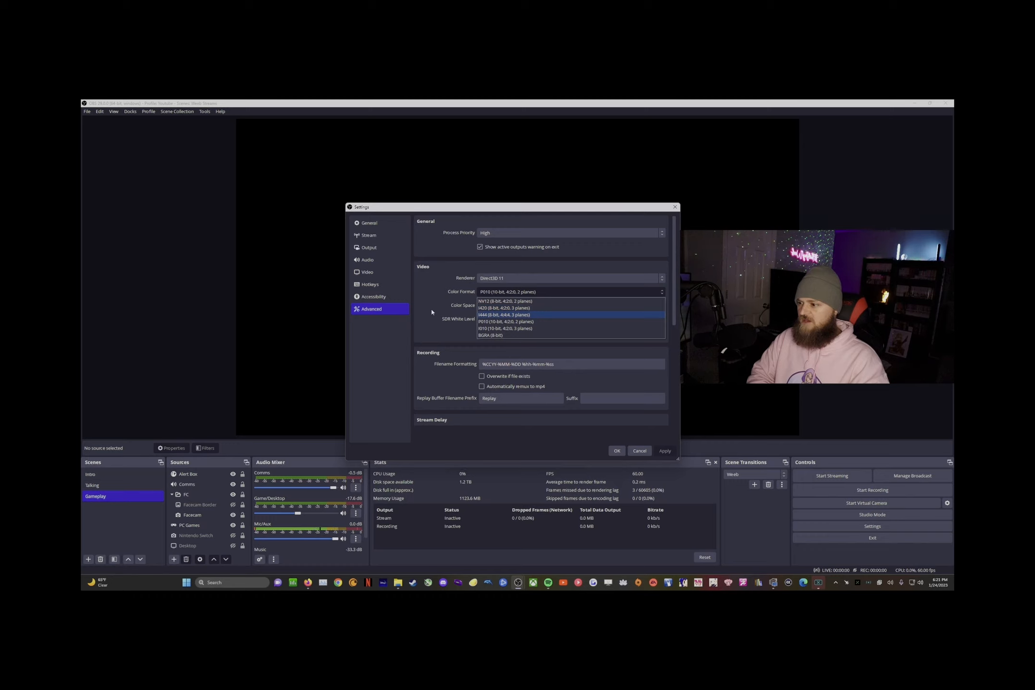
pyautogui.click(444, 311)
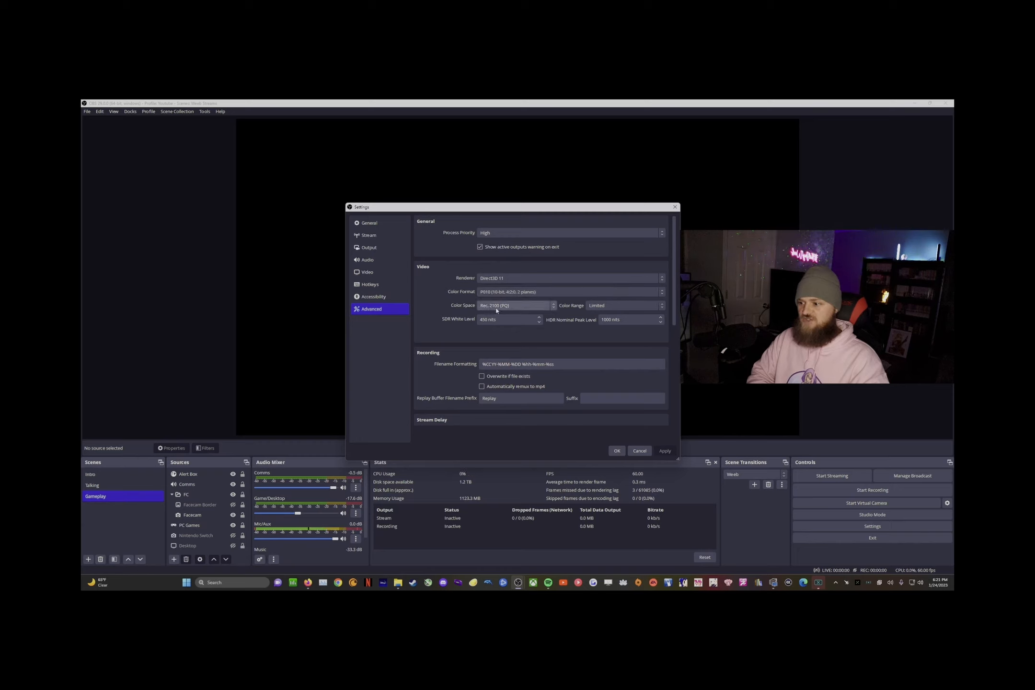
# Step: Keep Color Space at Rec. 2100 (PQ) and save Settings with OK
pyautogui.click(516, 309)
pyautogui.click(517, 309)
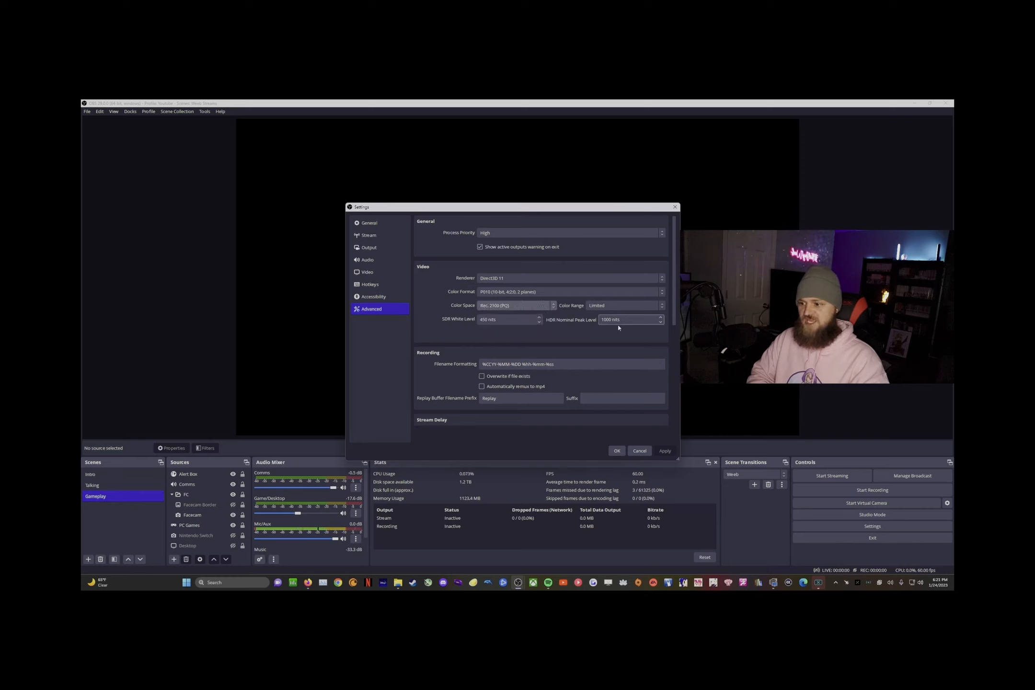
pyautogui.click(506, 308)
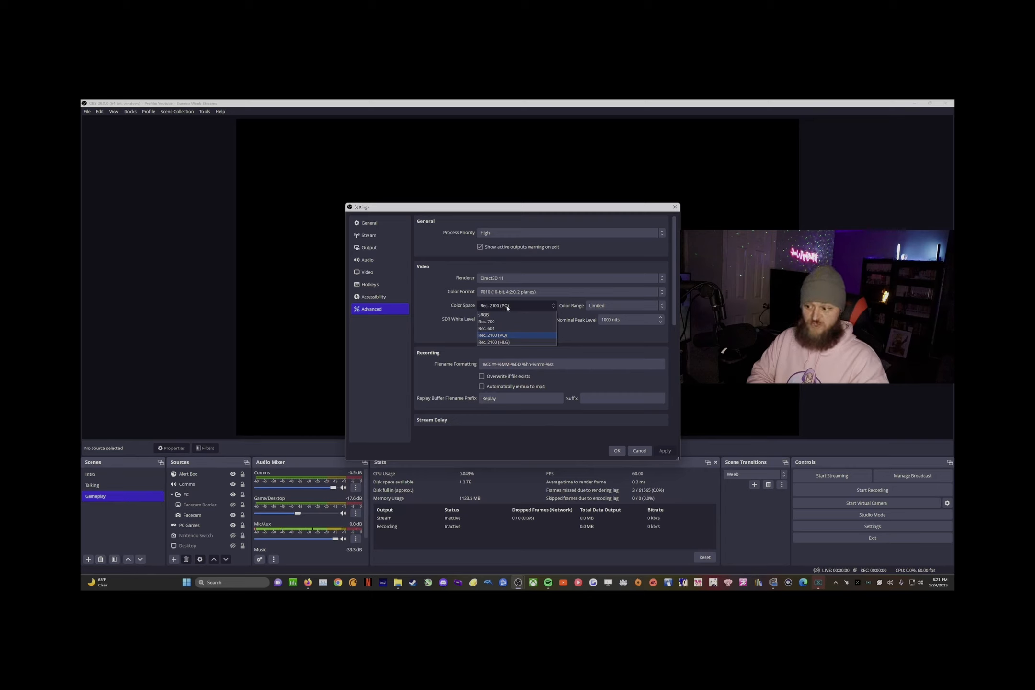
pyautogui.click(509, 305)
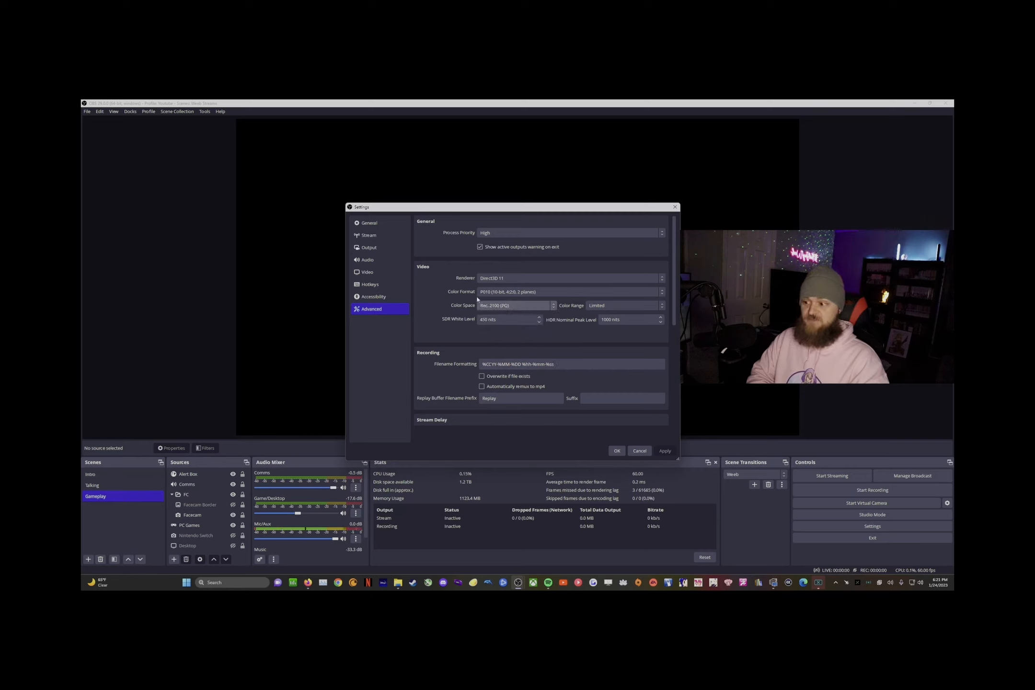
pyautogui.click(509, 293)
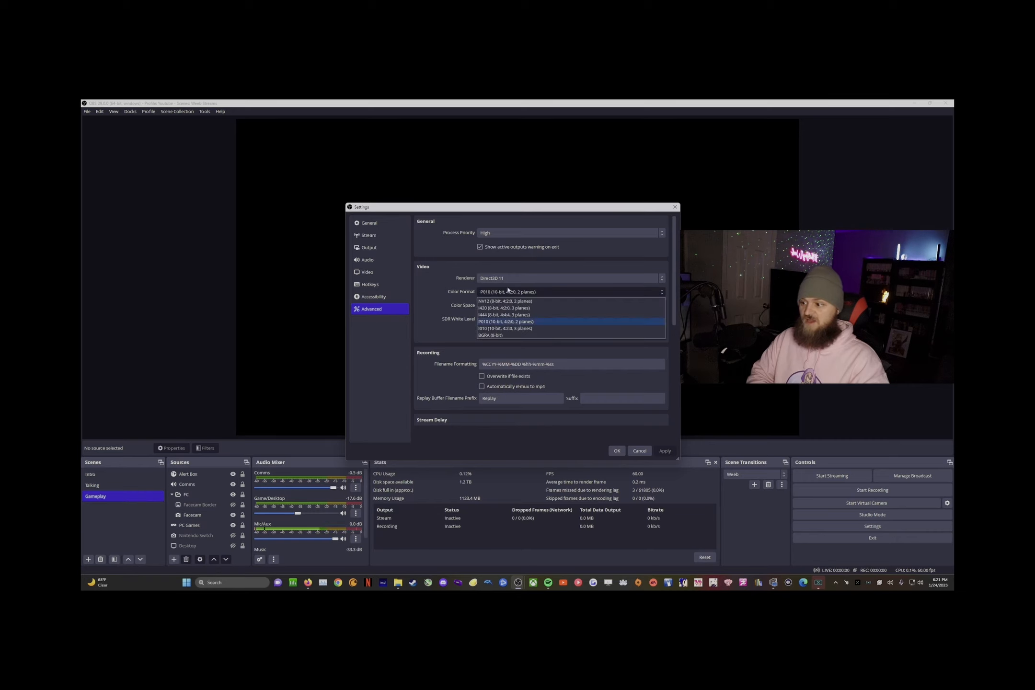
pyautogui.click(512, 298)
pyautogui.click(511, 306)
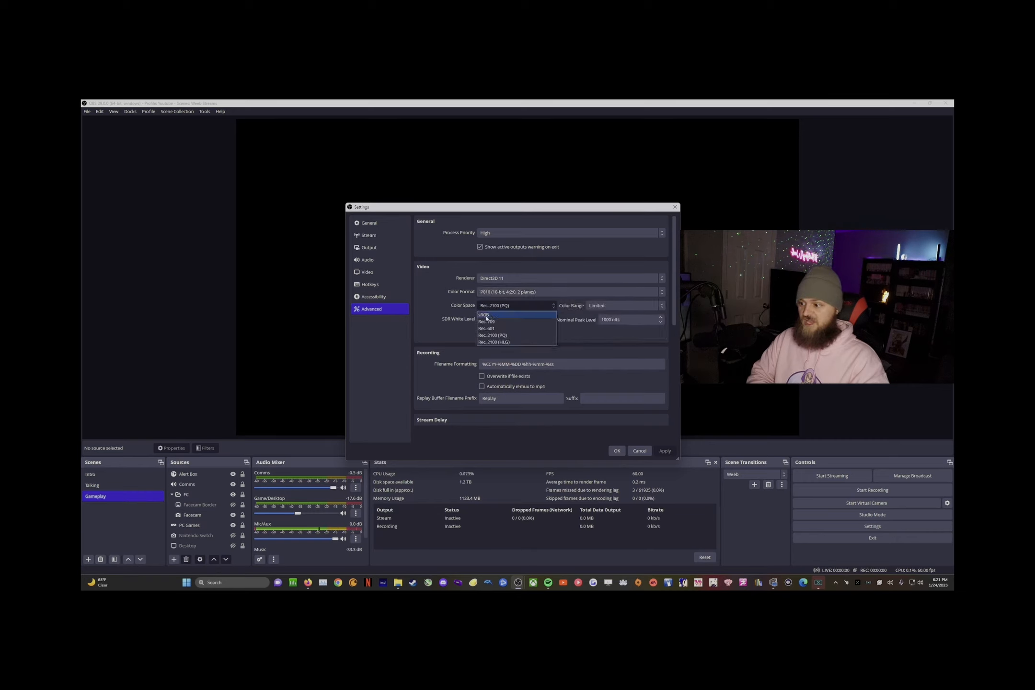
pyautogui.click(487, 337)
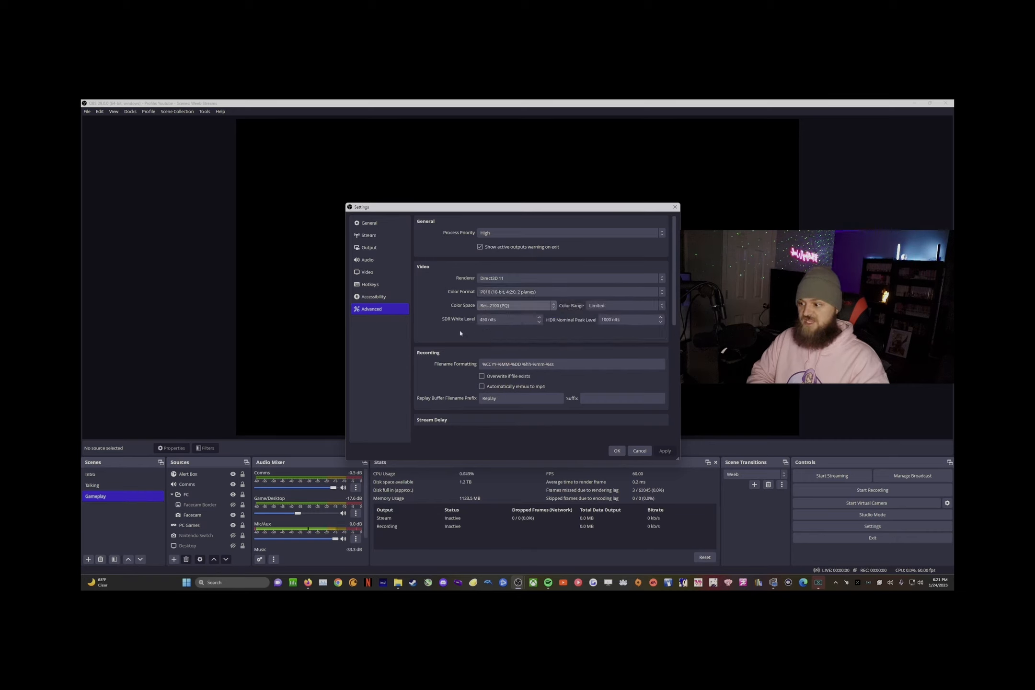
pyautogui.scroll(-1, 551, 338)
pyautogui.scroll(-8, 552, 349)
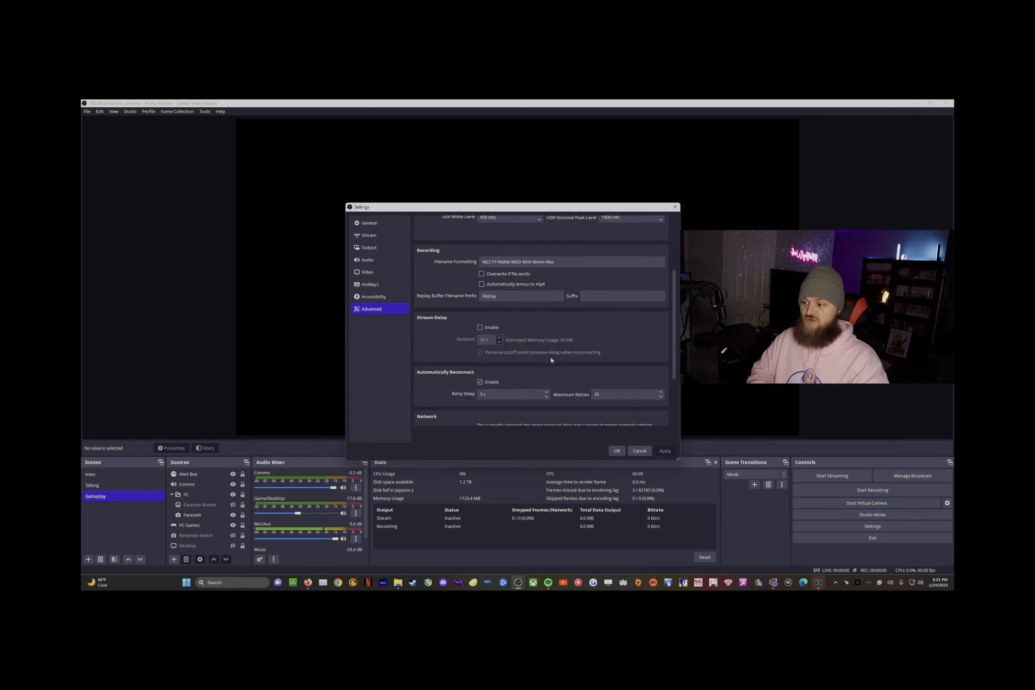
pyautogui.scroll(9, 555, 383)
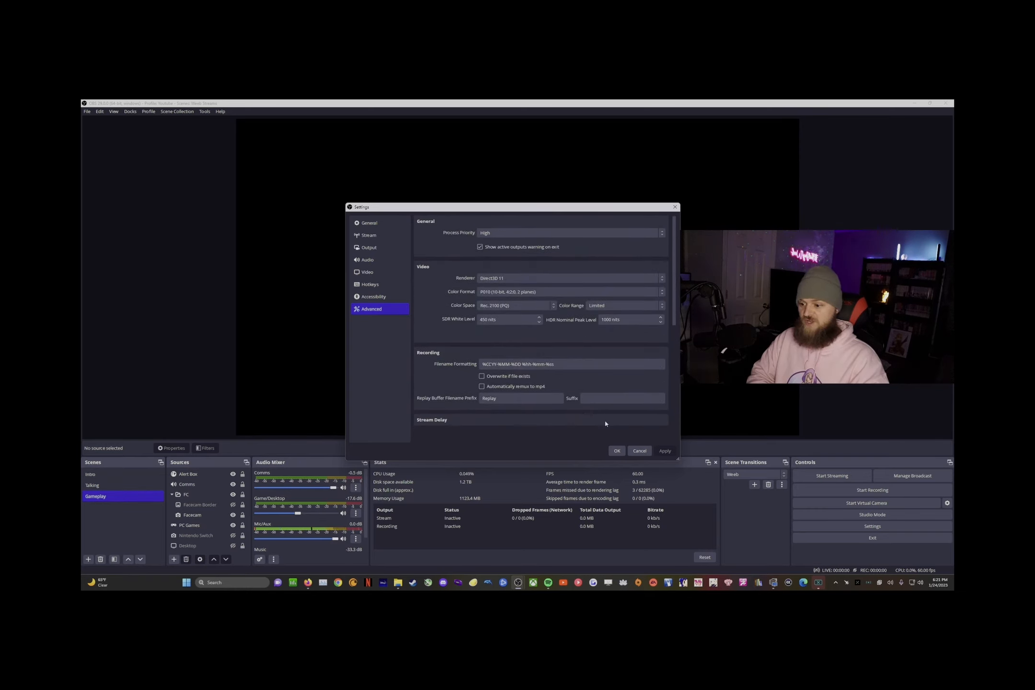
pyautogui.click(617, 450)
pyautogui.click(201, 516)
pyautogui.click(197, 526)
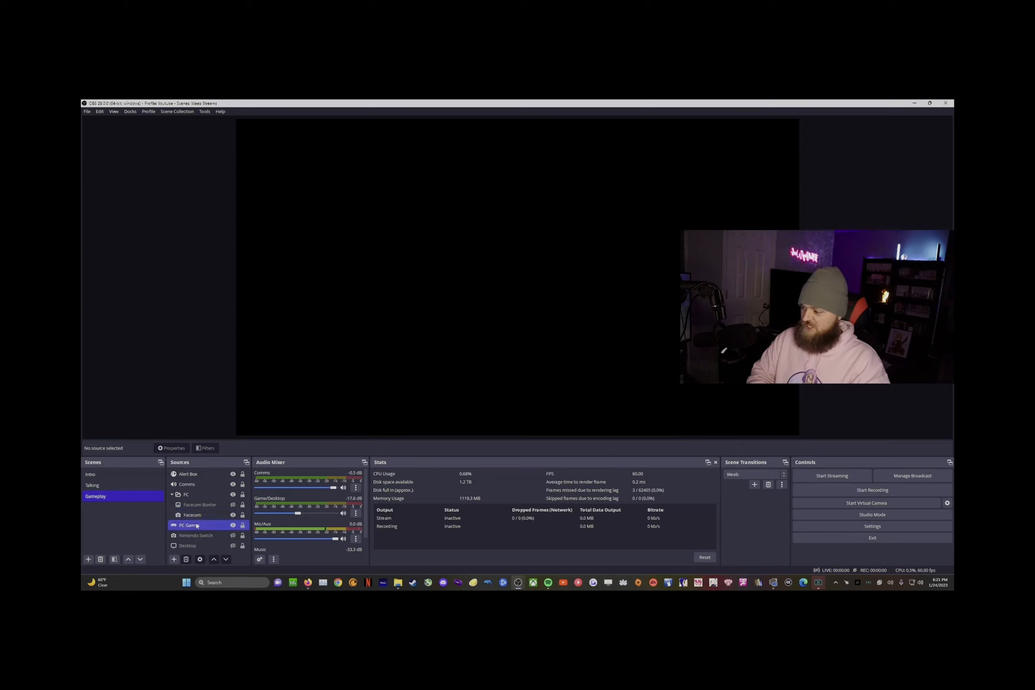
pyautogui.doubleClick(196, 526)
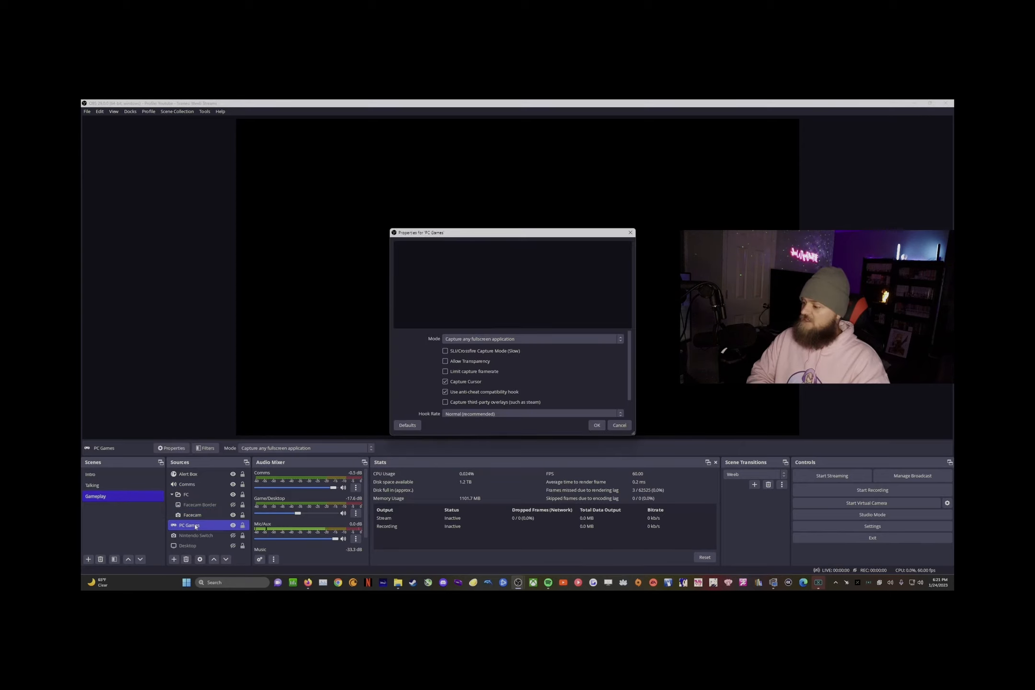
pyautogui.scroll(-1, 536, 396)
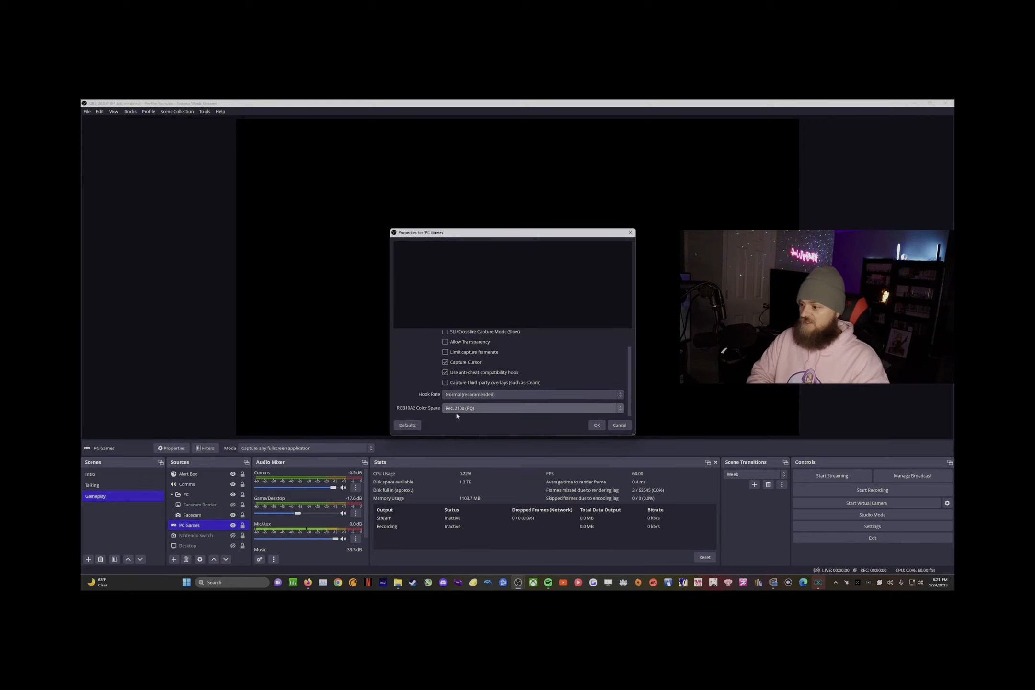
pyautogui.click(482, 408)
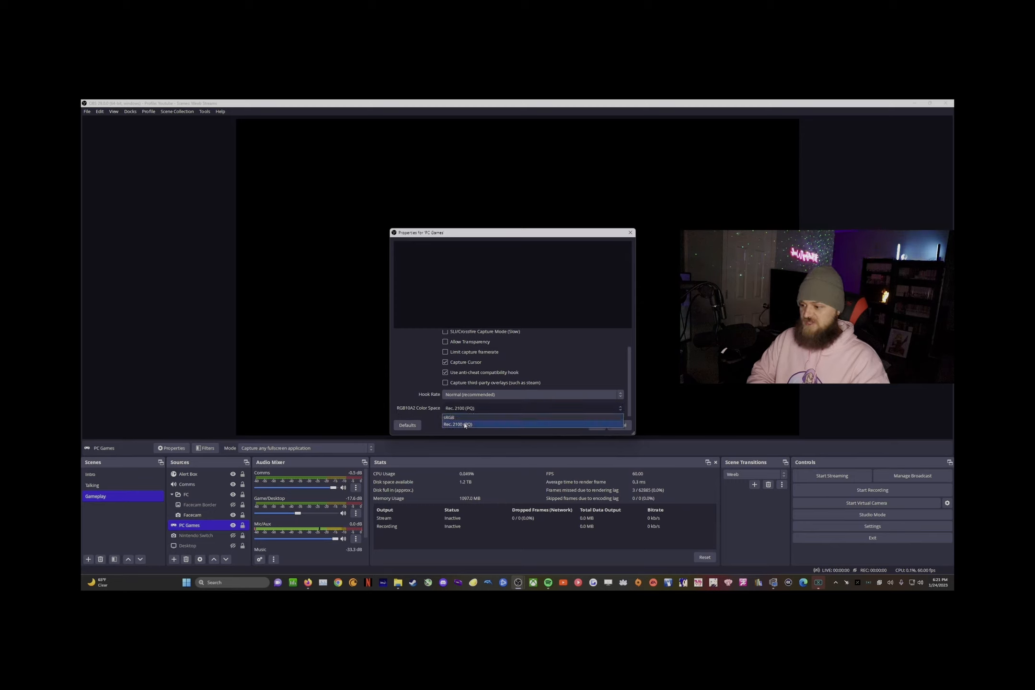
pyautogui.click(500, 425)
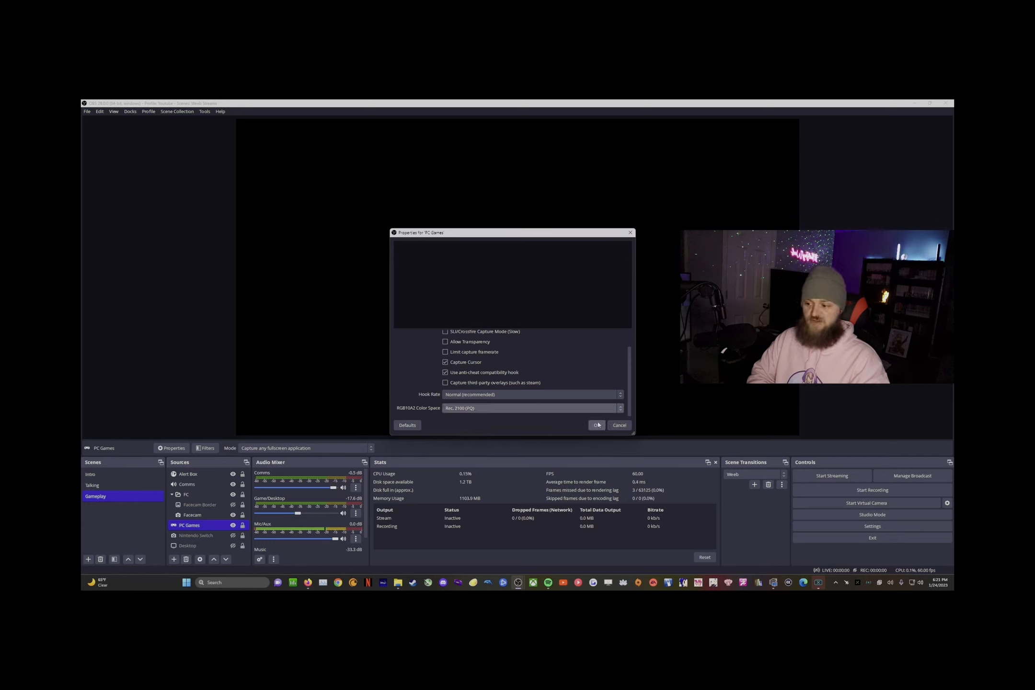
pyautogui.click(463, 408)
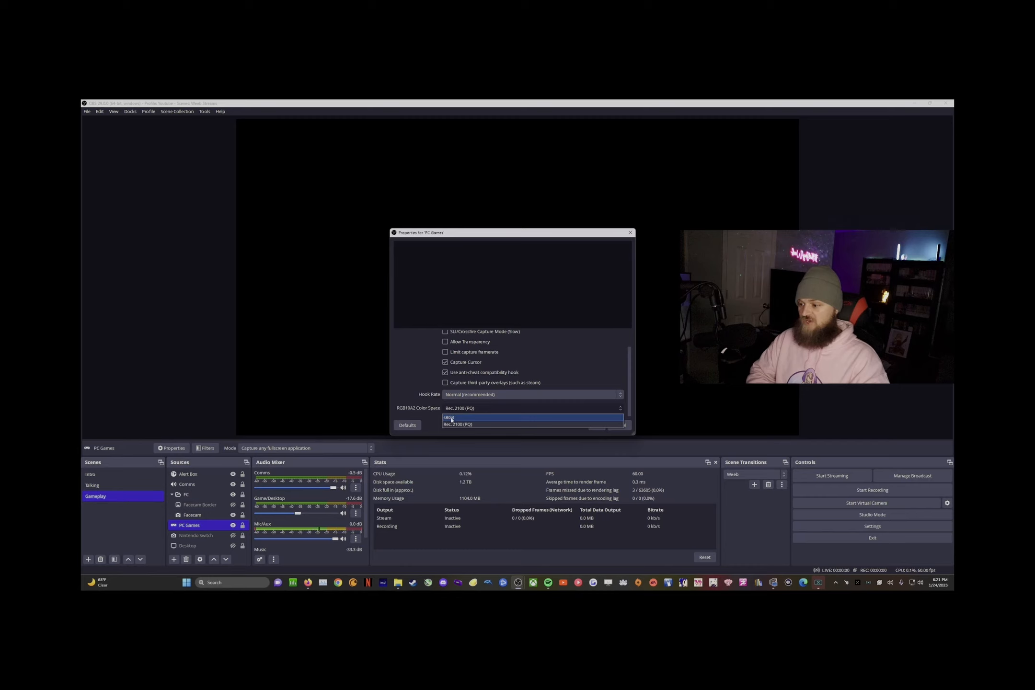
pyautogui.click(447, 425)
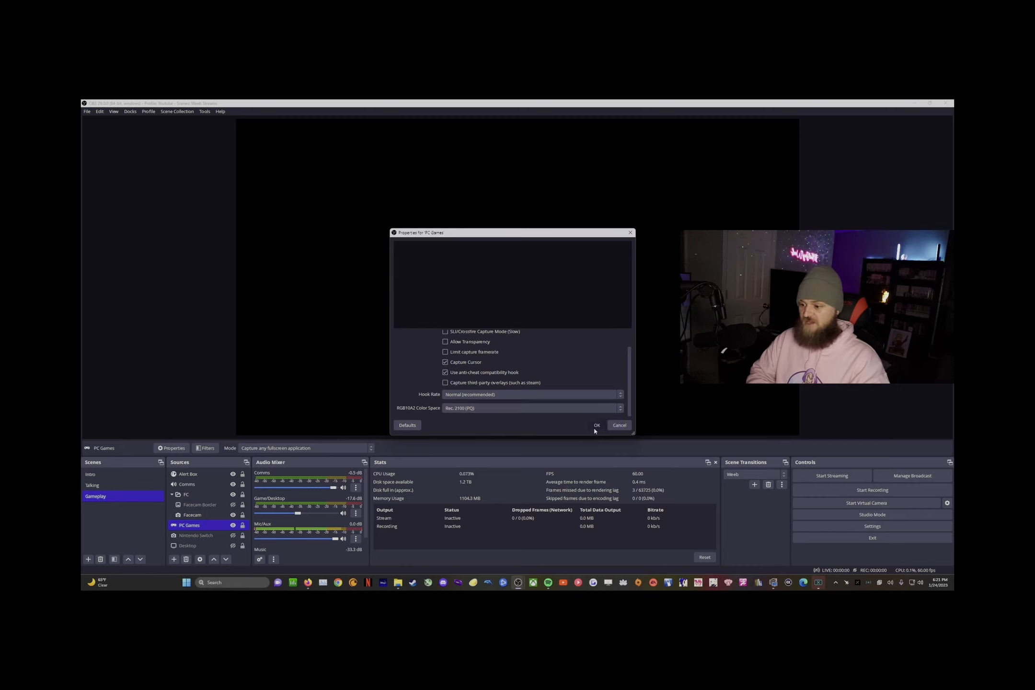
pyautogui.click(596, 425)
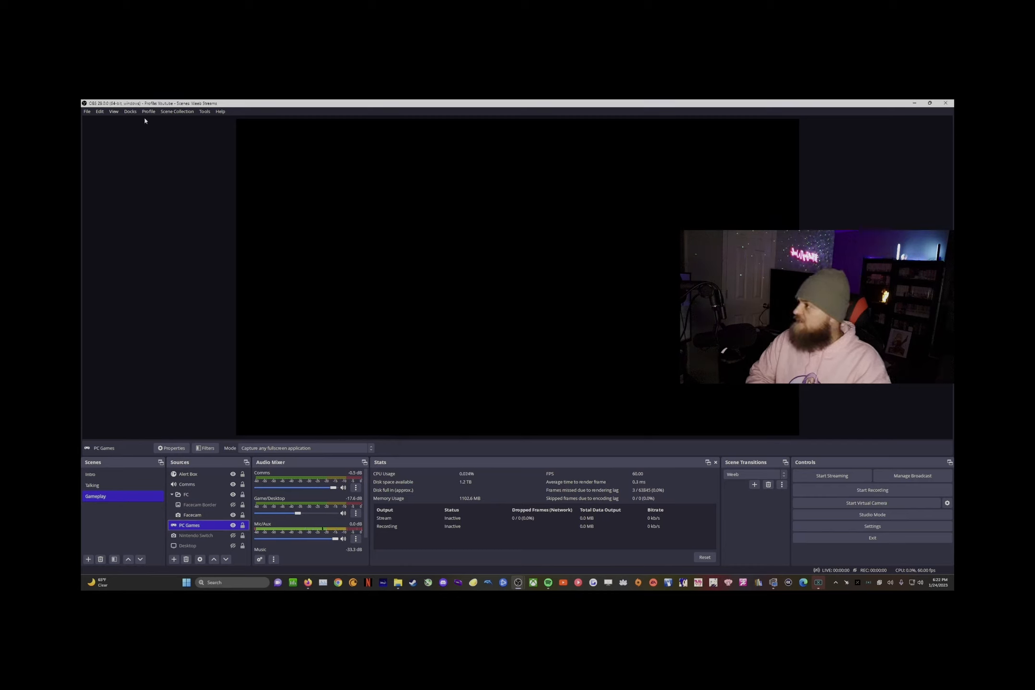
# Step: Open Settings on the Video page with its resolution and 60 FPS options
pyautogui.click(873, 527)
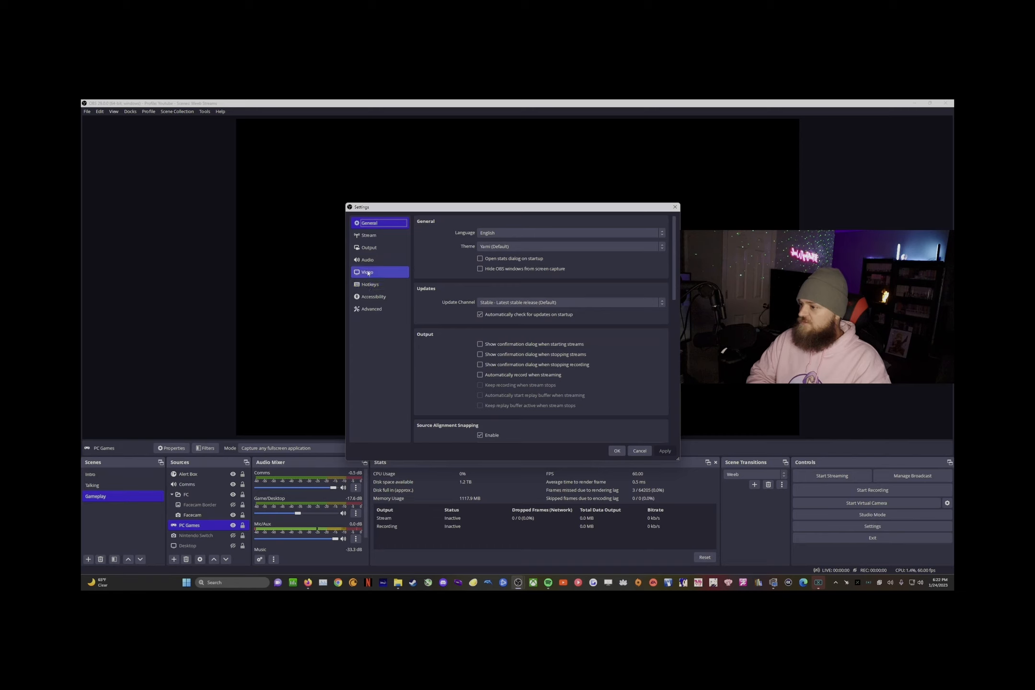
pyautogui.click(368, 272)
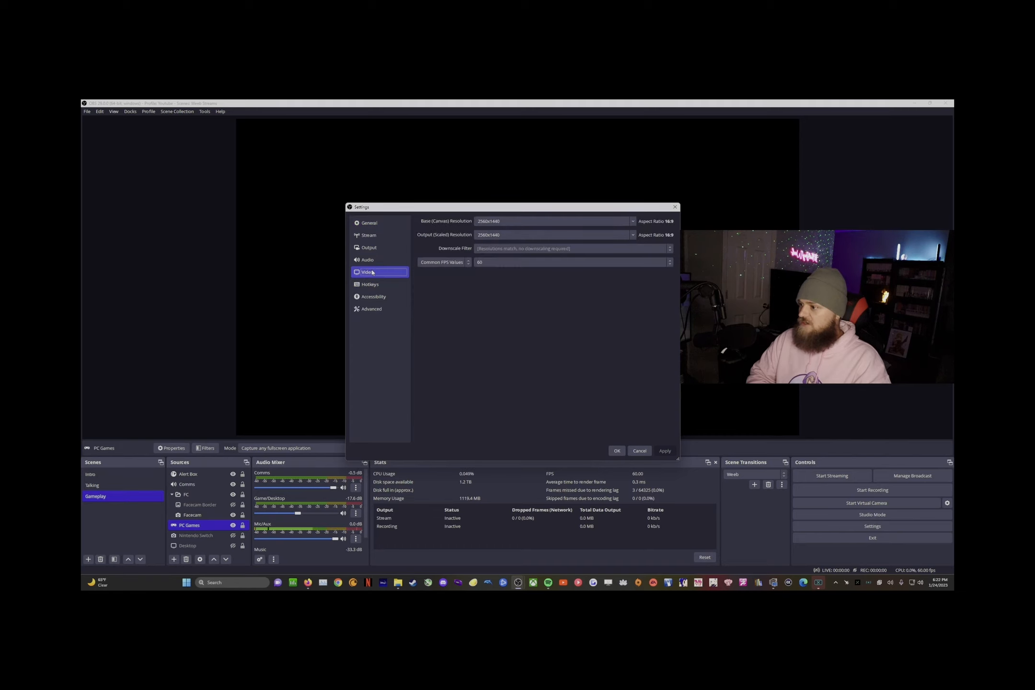
pyautogui.click(374, 249)
pyautogui.click(374, 271)
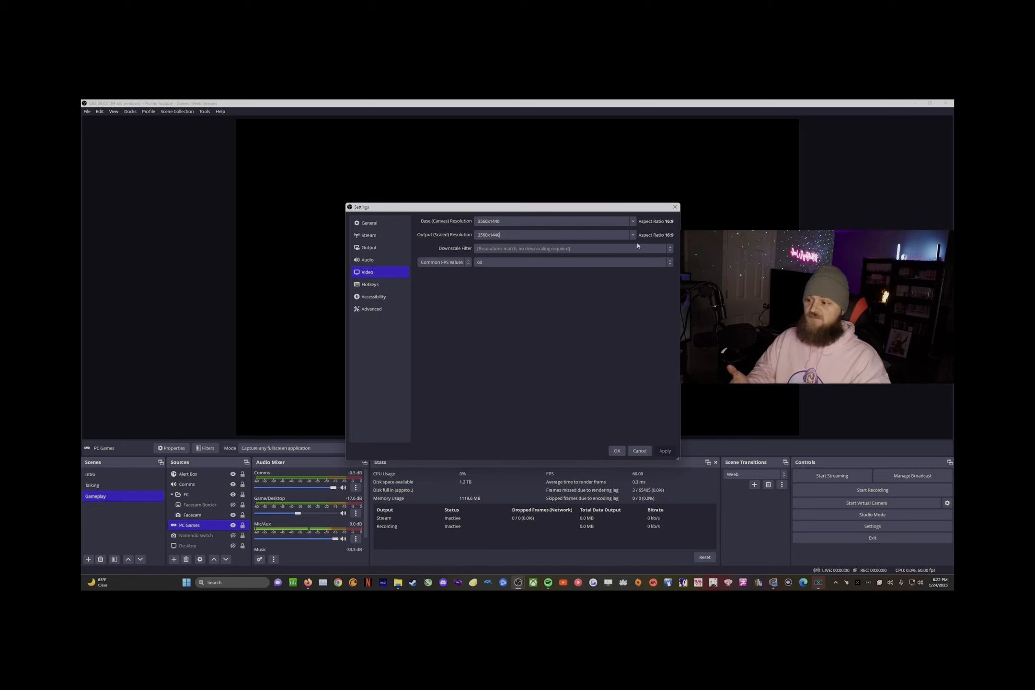
# Step: Try 1920x1080 output with Lanczos, then revert output to 2560x1440 and apply
pyautogui.click(572, 235)
pyautogui.click(555, 259)
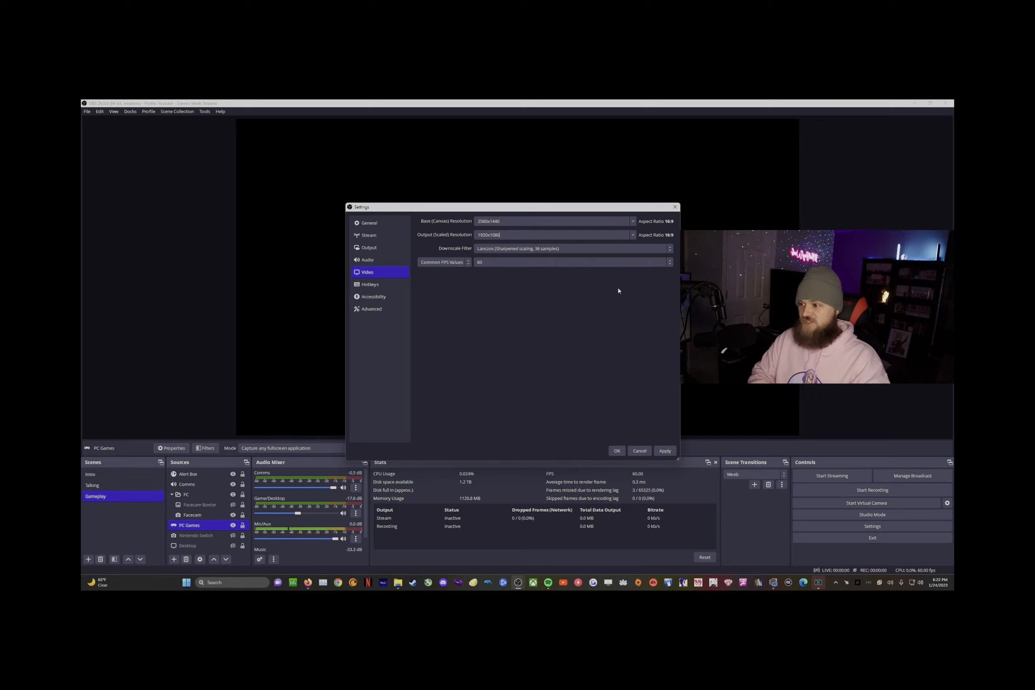
pyautogui.click(548, 249)
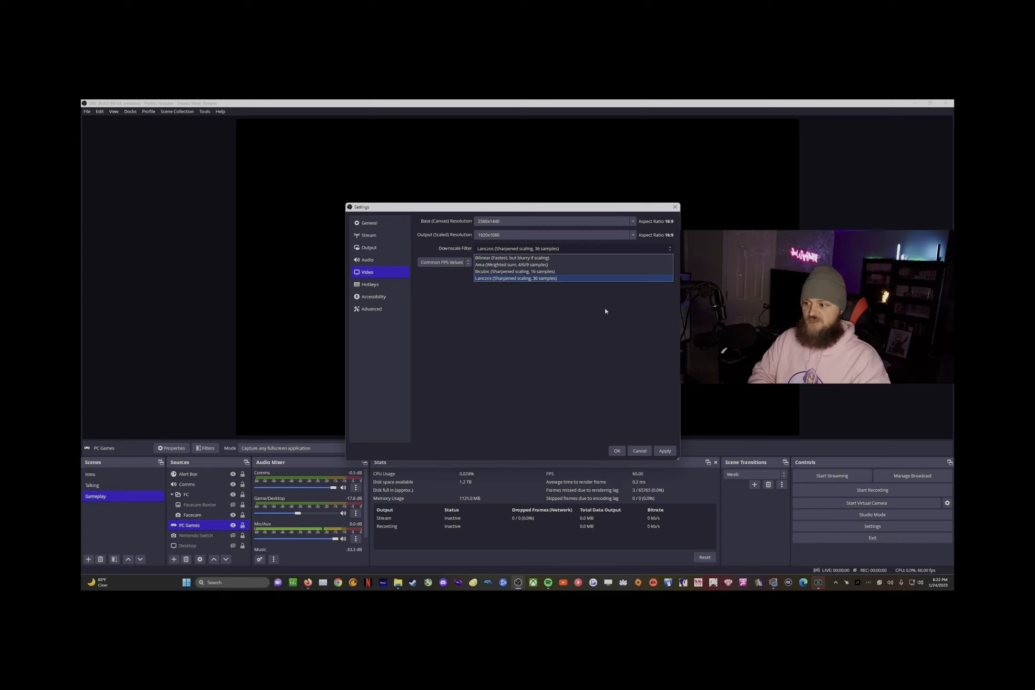
pyautogui.click(602, 339)
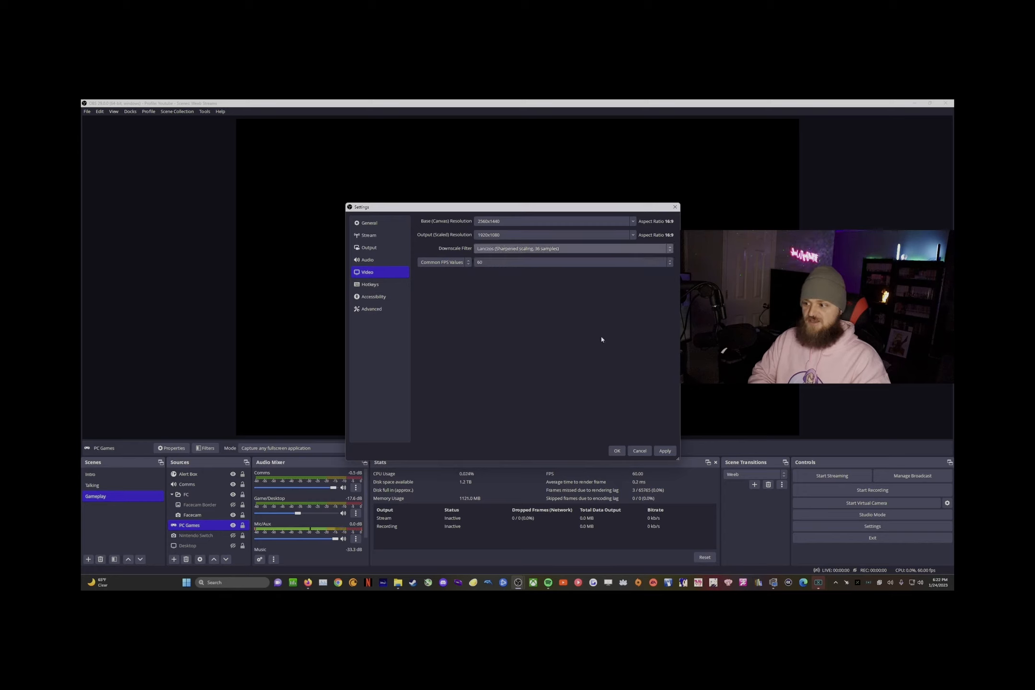
pyautogui.click(634, 236)
pyautogui.click(551, 244)
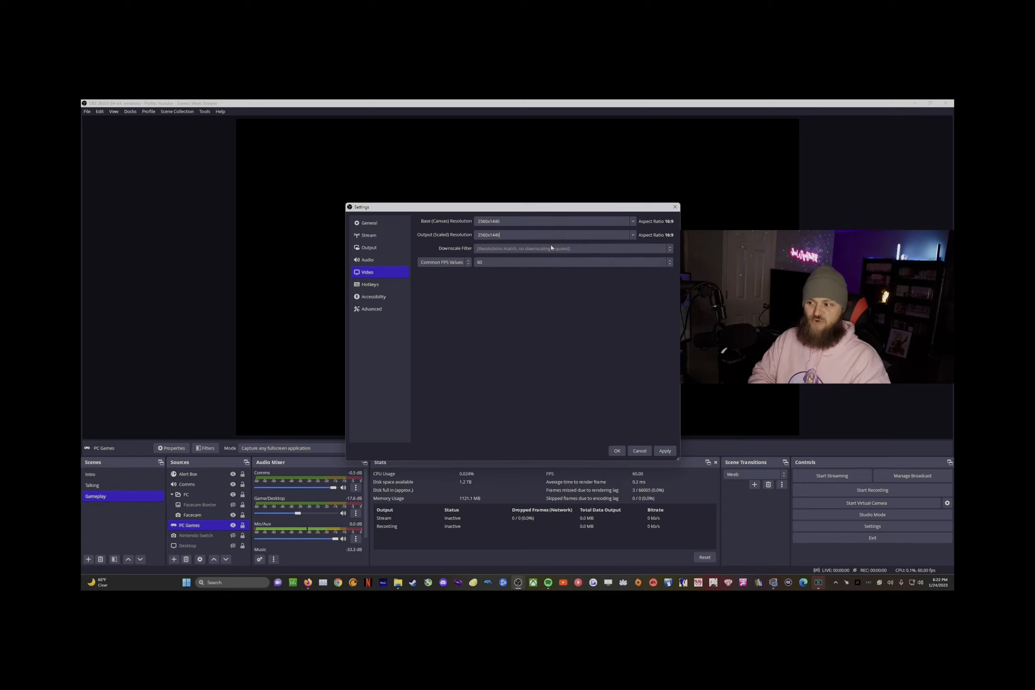
pyautogui.click(662, 453)
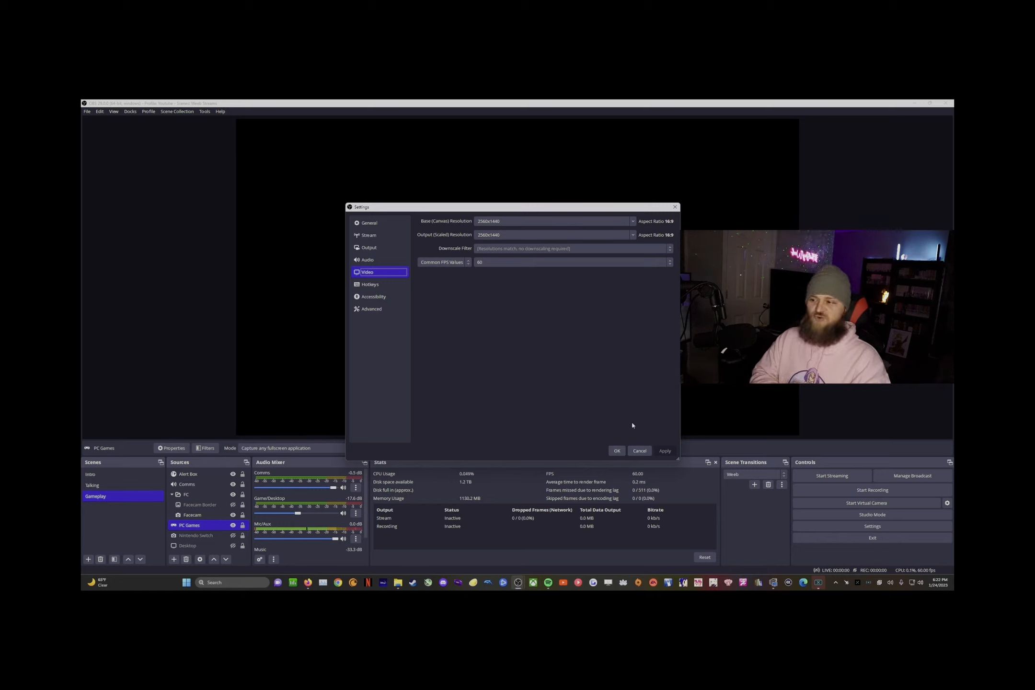
# Step: Review the audio devices and streaming output, then cancel Settings without changes
pyautogui.click(372, 257)
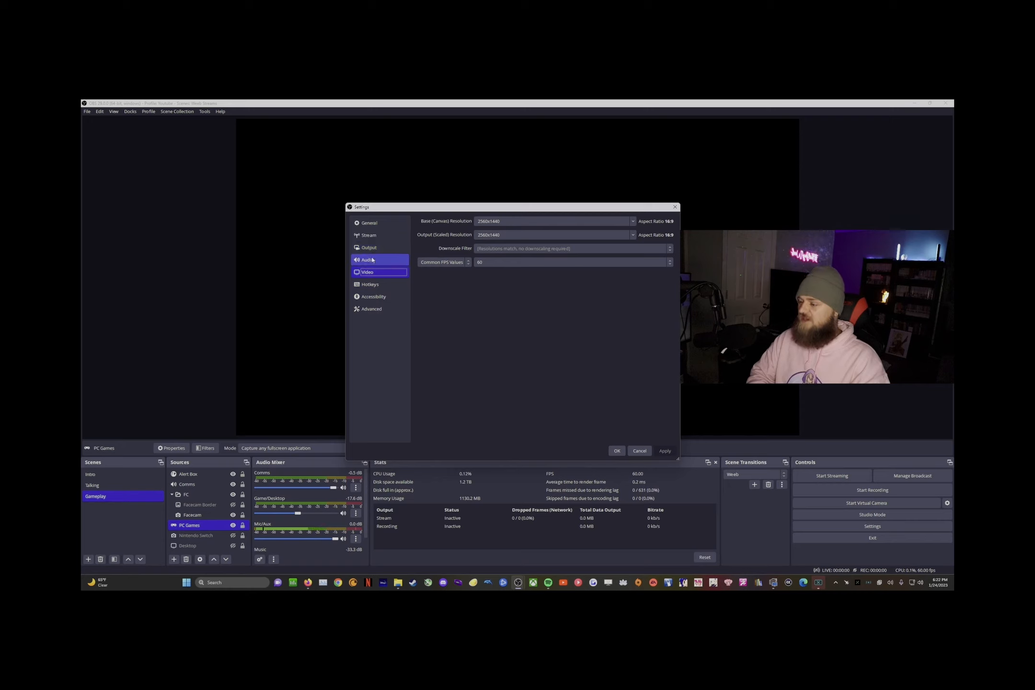
pyautogui.scroll(-1, 510, 378)
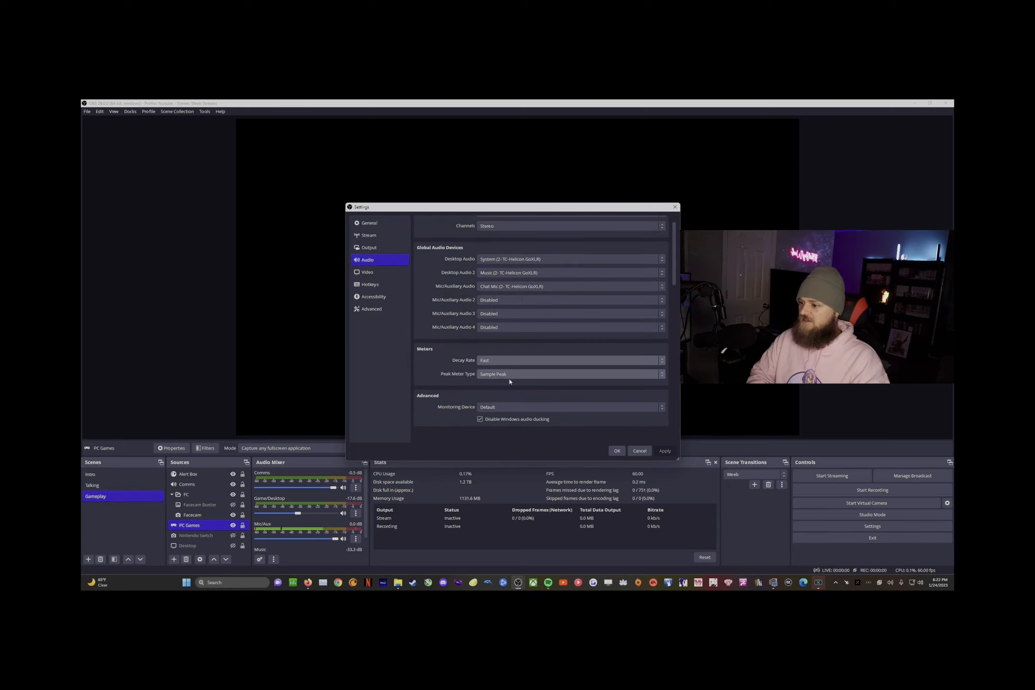
pyautogui.scroll(1, 537, 383)
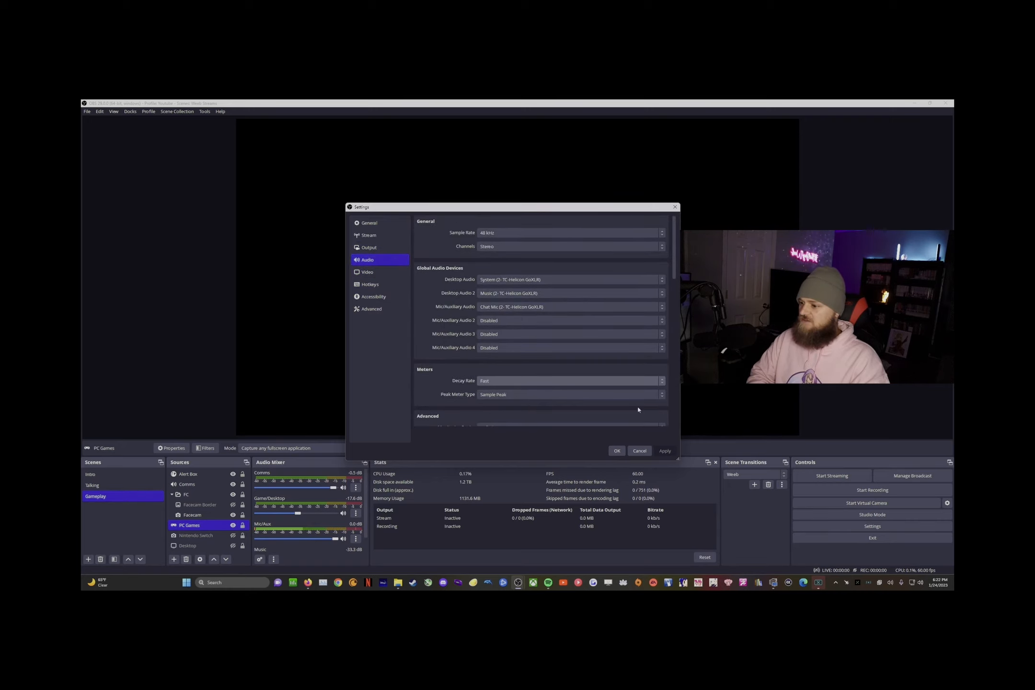
pyautogui.click(369, 248)
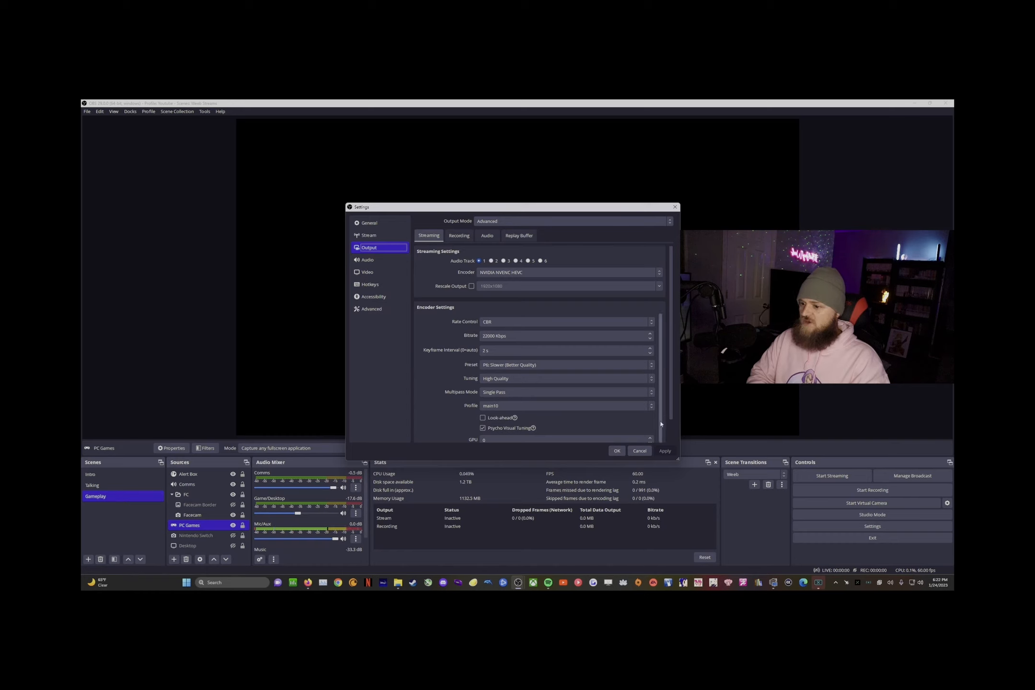
pyautogui.click(640, 450)
pyautogui.click(91, 110)
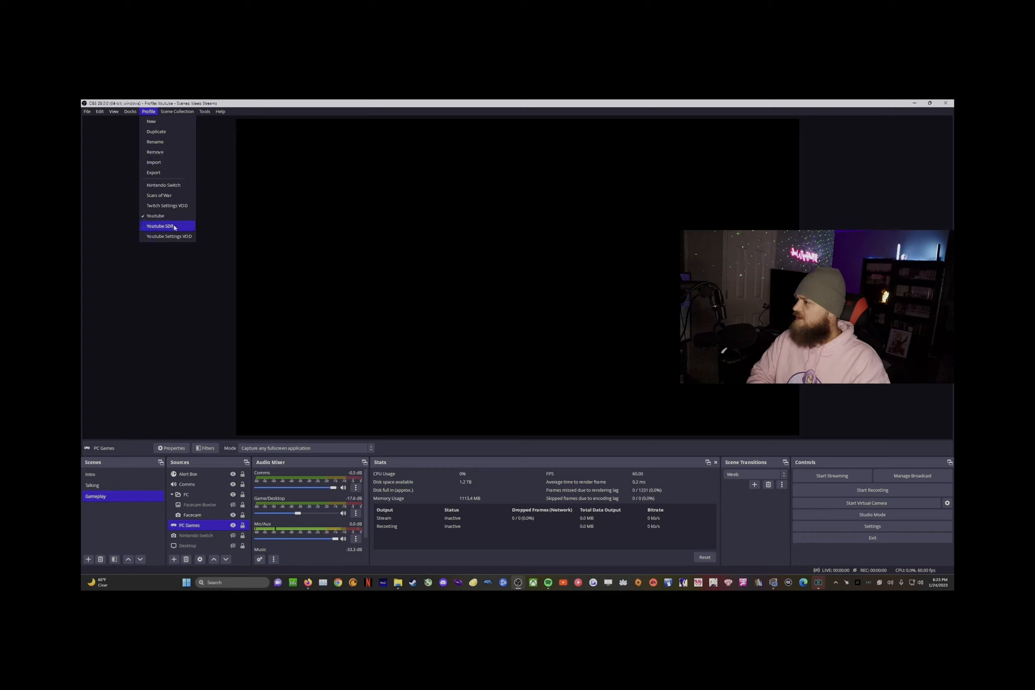
# Step: Switch to the Twitch Settings VOD profile and confirm Twitch as its stream service
pyautogui.click(164, 206)
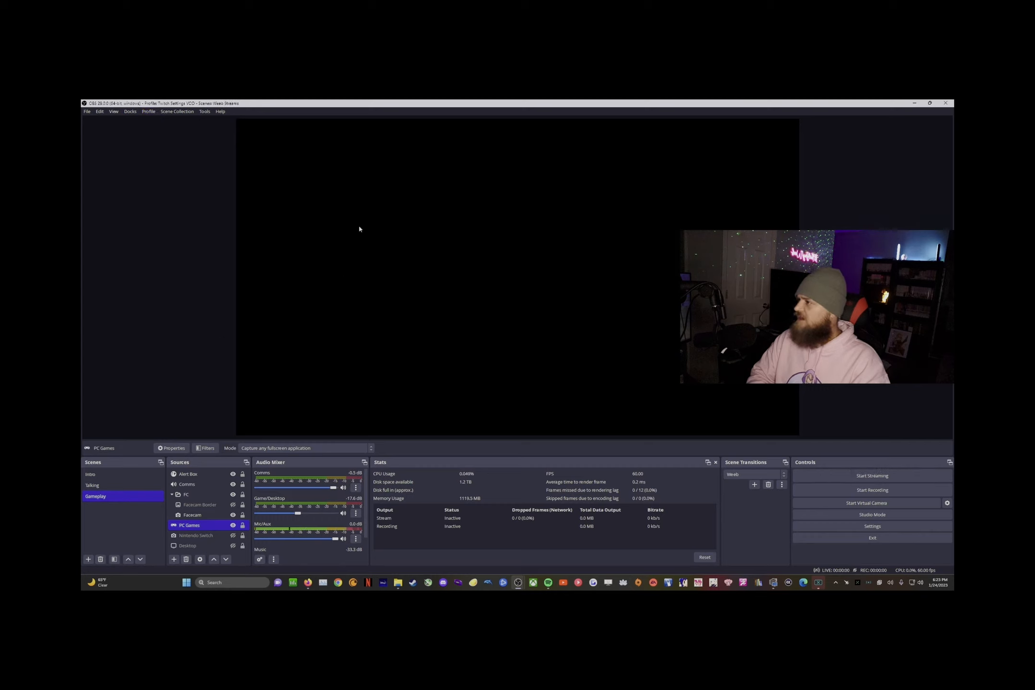
pyautogui.click(87, 111)
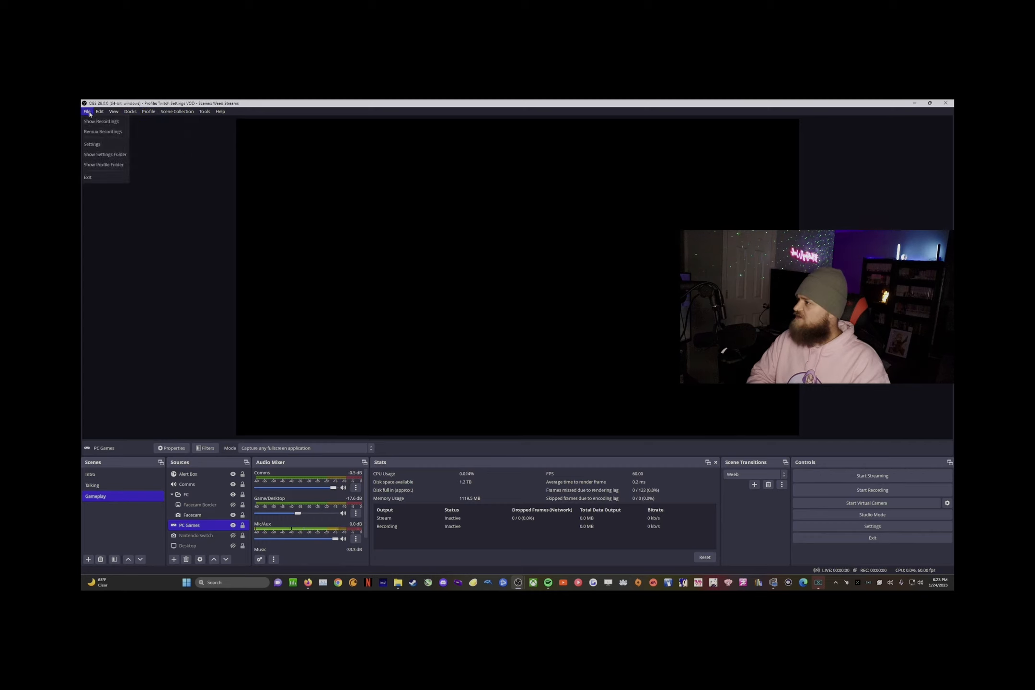
pyautogui.click(95, 148)
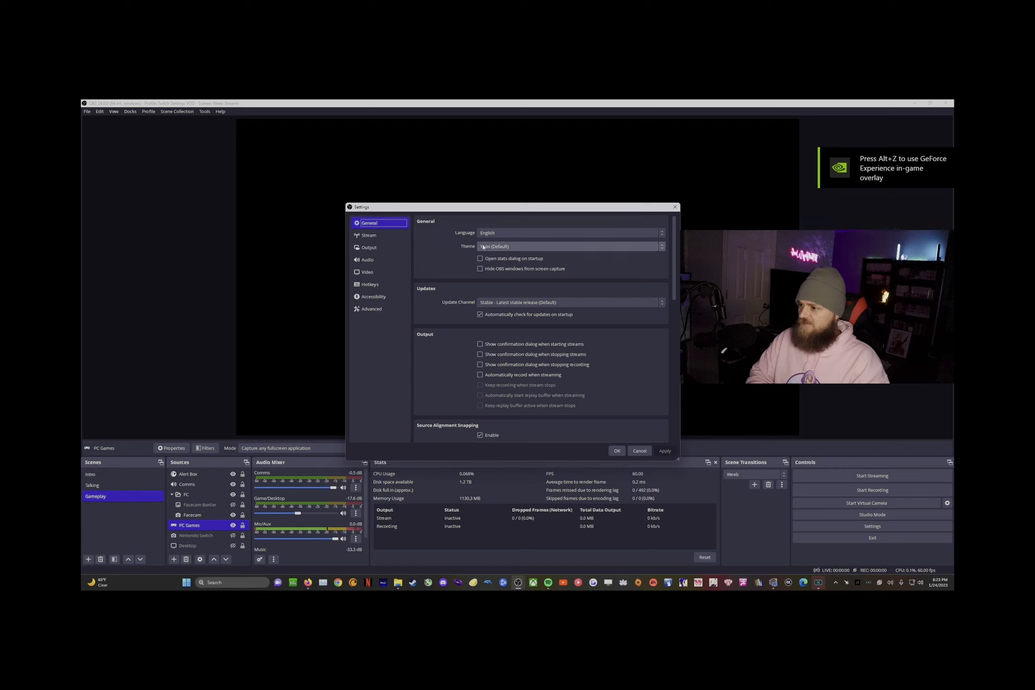
pyautogui.click(370, 235)
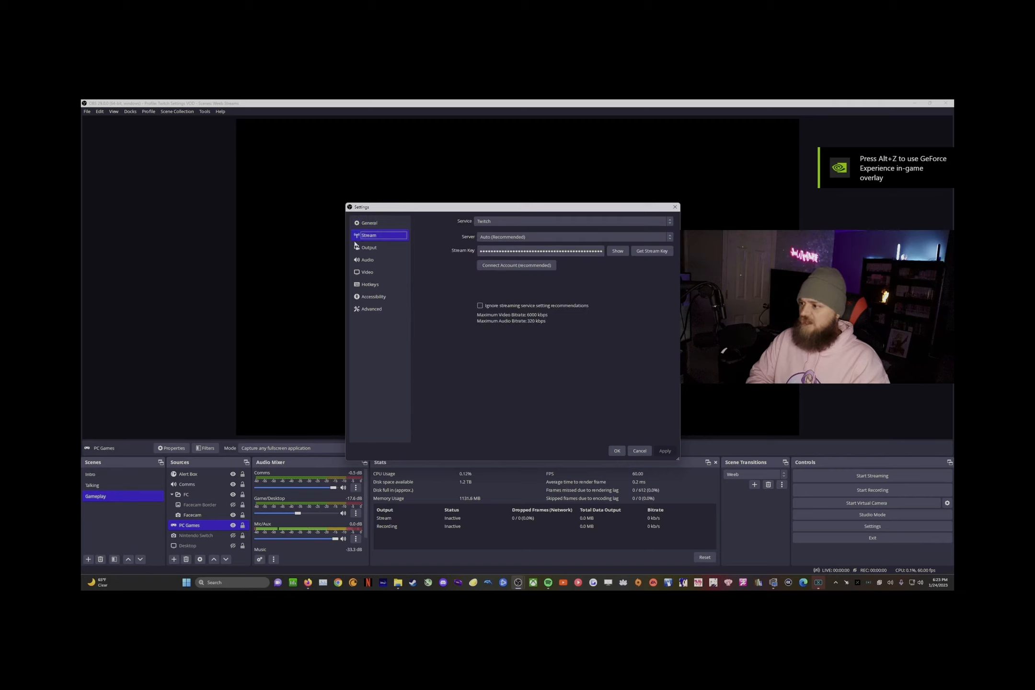
pyautogui.click(513, 222)
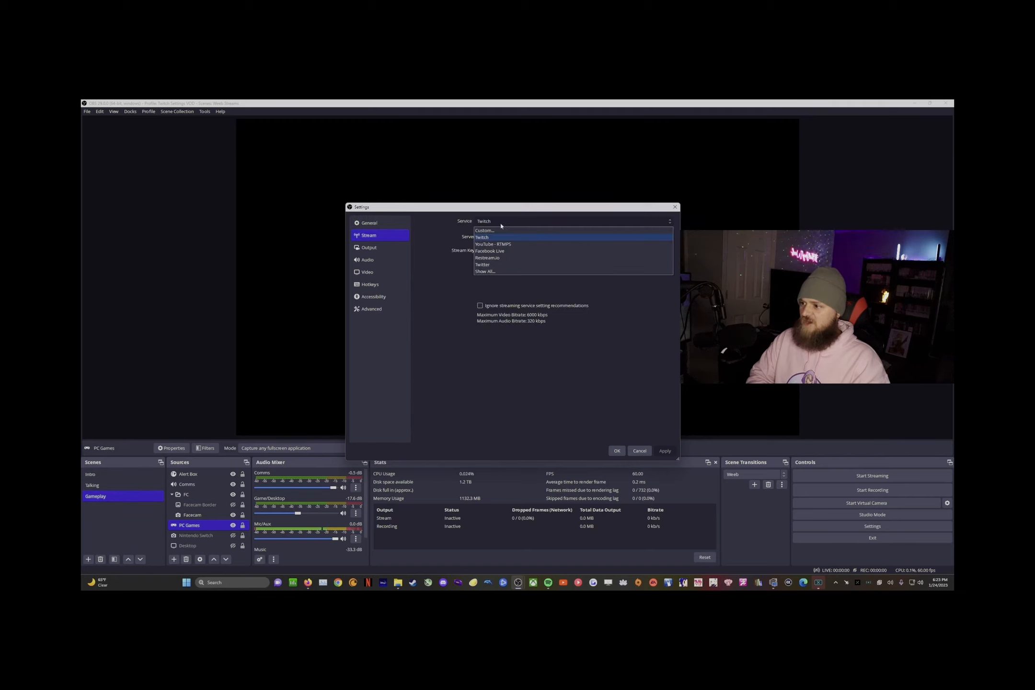
pyautogui.click(494, 238)
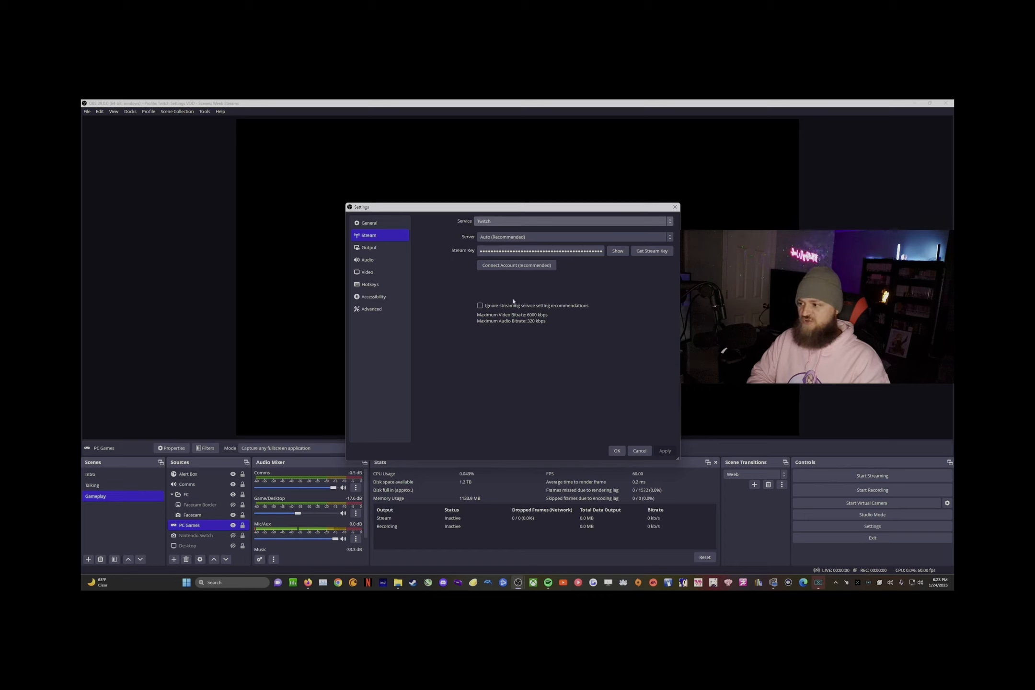
pyautogui.click(379, 247)
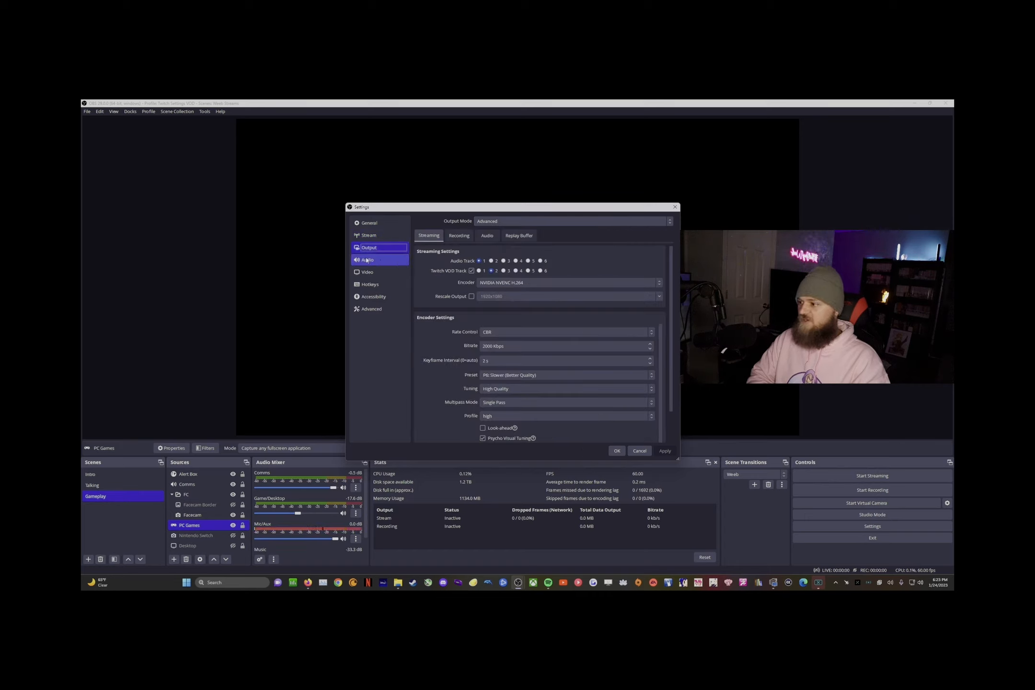
# Step: Enable the Twitch VOD Track on audio track 2 and review the encoder list
pyautogui.click(472, 270)
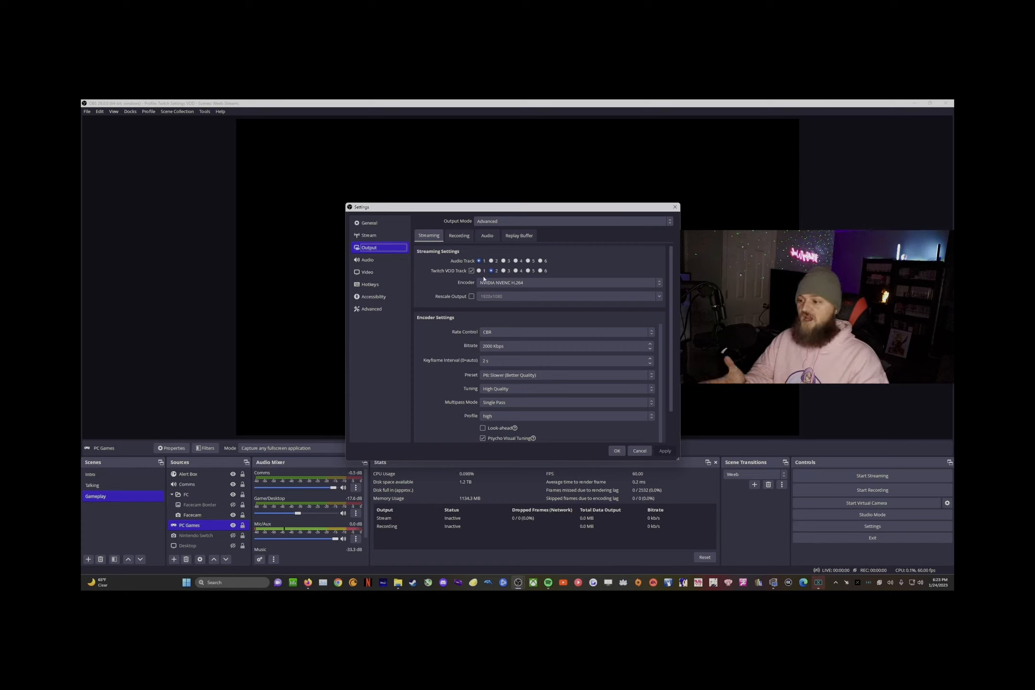
pyautogui.click(491, 271)
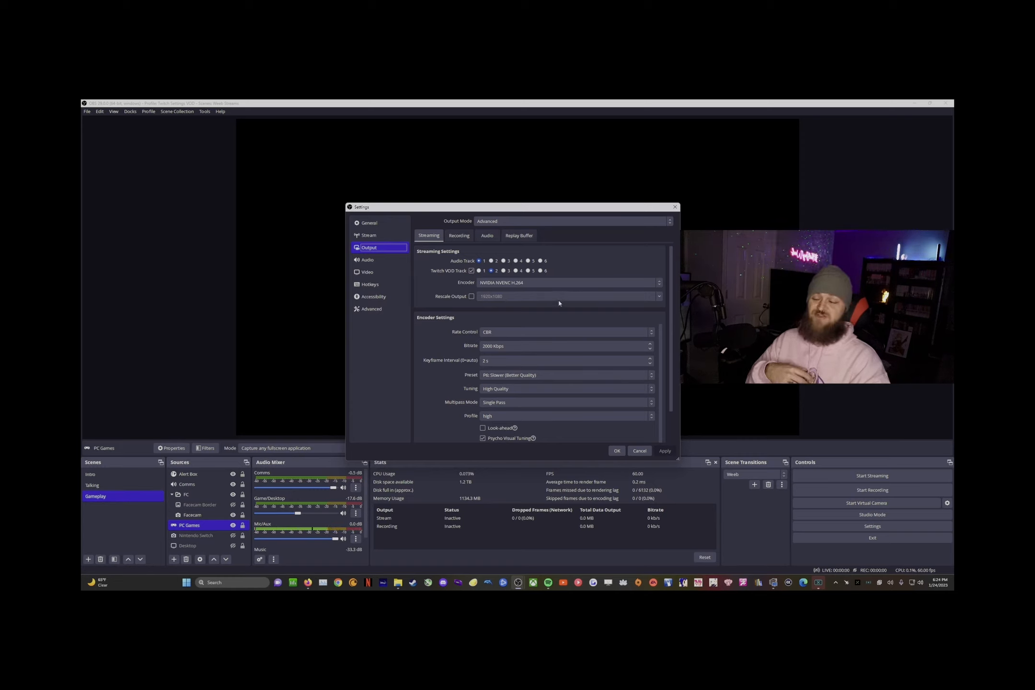
pyautogui.click(632, 285)
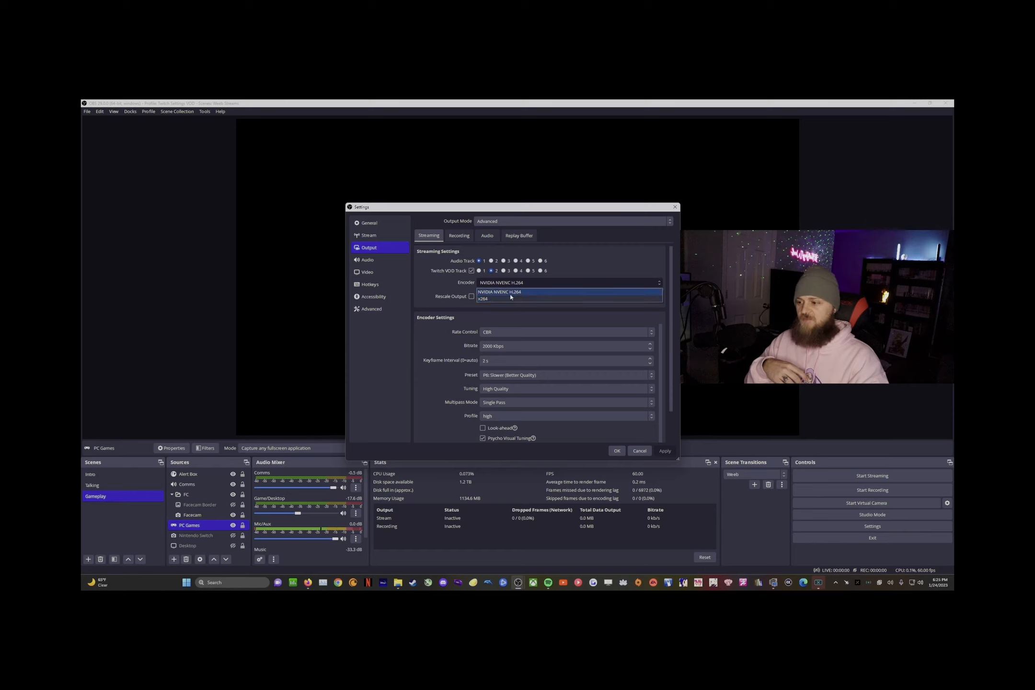
# Step: Keep NVIDIA NVENC H.264 as the streaming encoder and review its settings down to GPU and Max B-frames
pyautogui.click(510, 294)
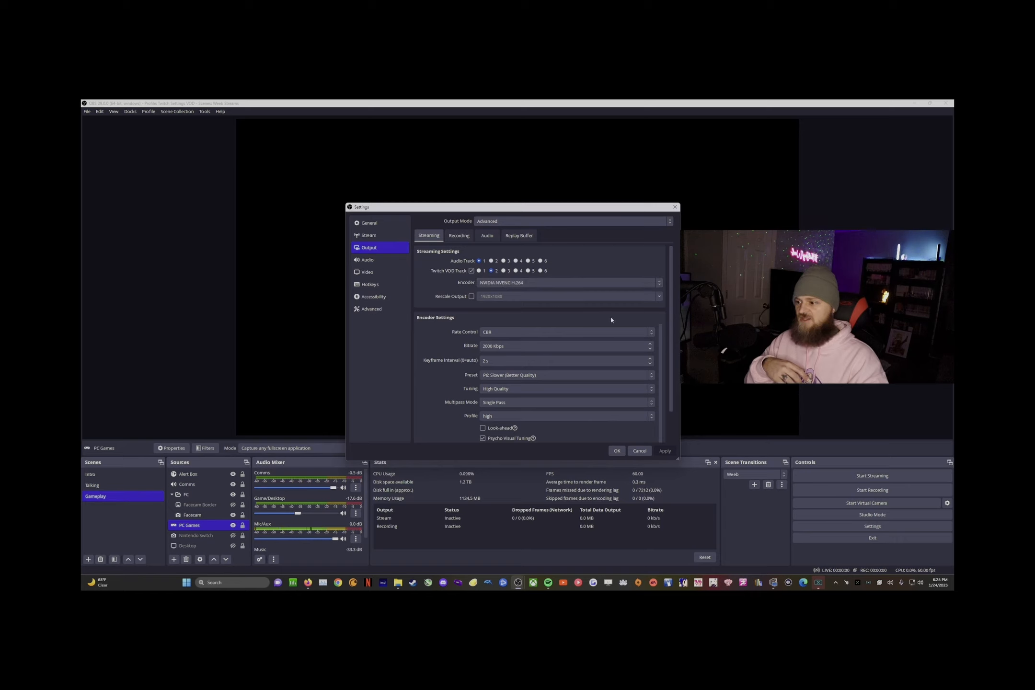
pyautogui.scroll(-1, 479, 327)
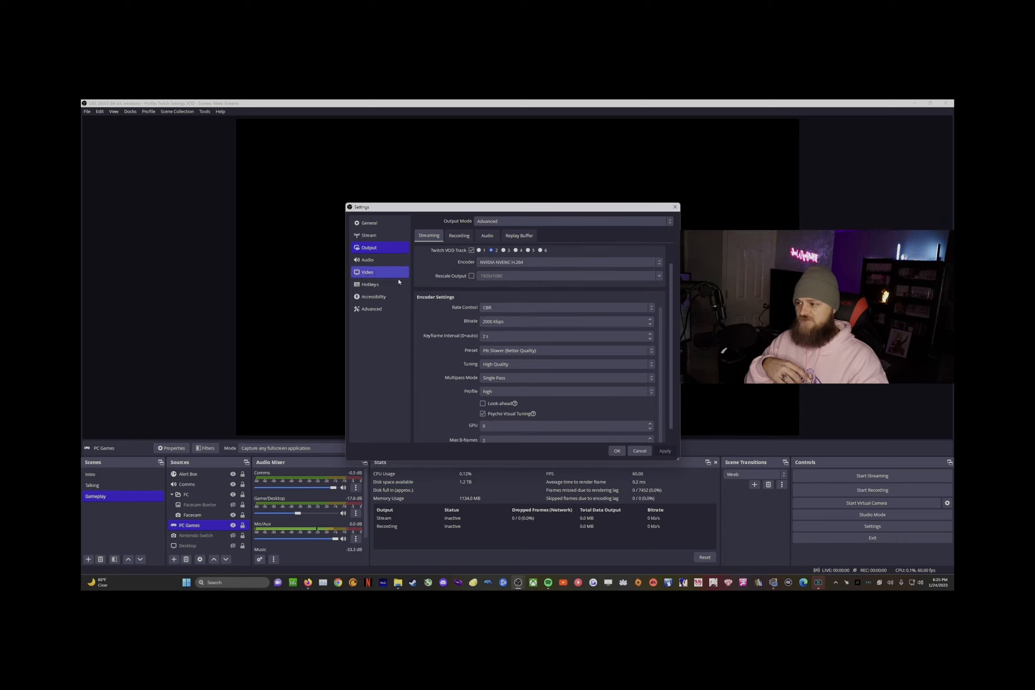
pyautogui.scroll(-1, 446, 331)
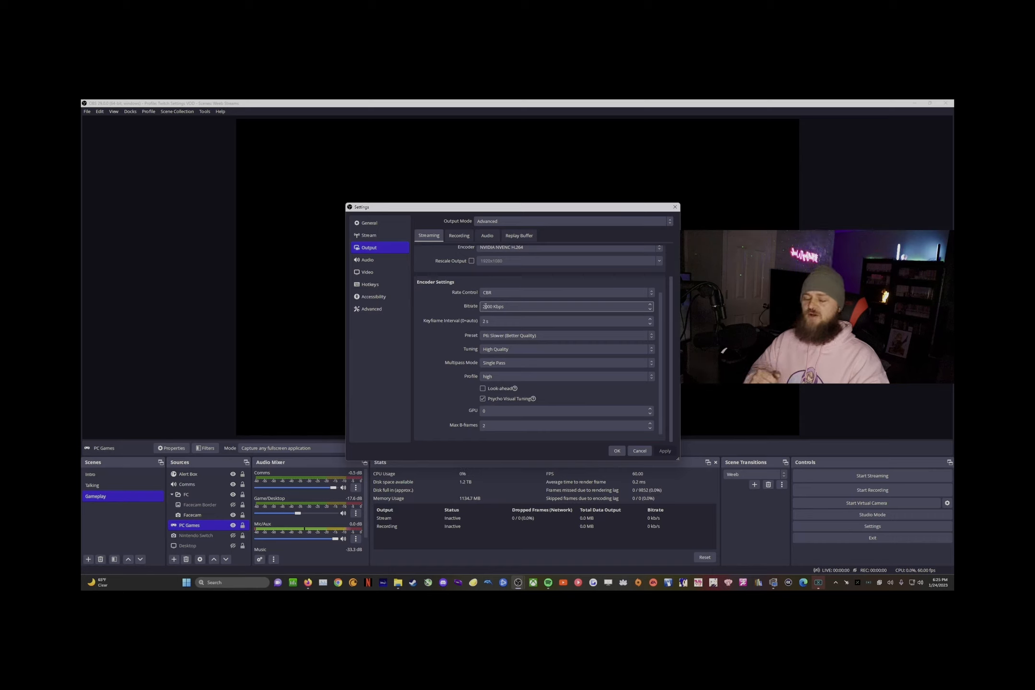
# Step: Leave the streaming preset at P6 Slower (Better Quality) and view the Recording output settings
pyautogui.click(508, 337)
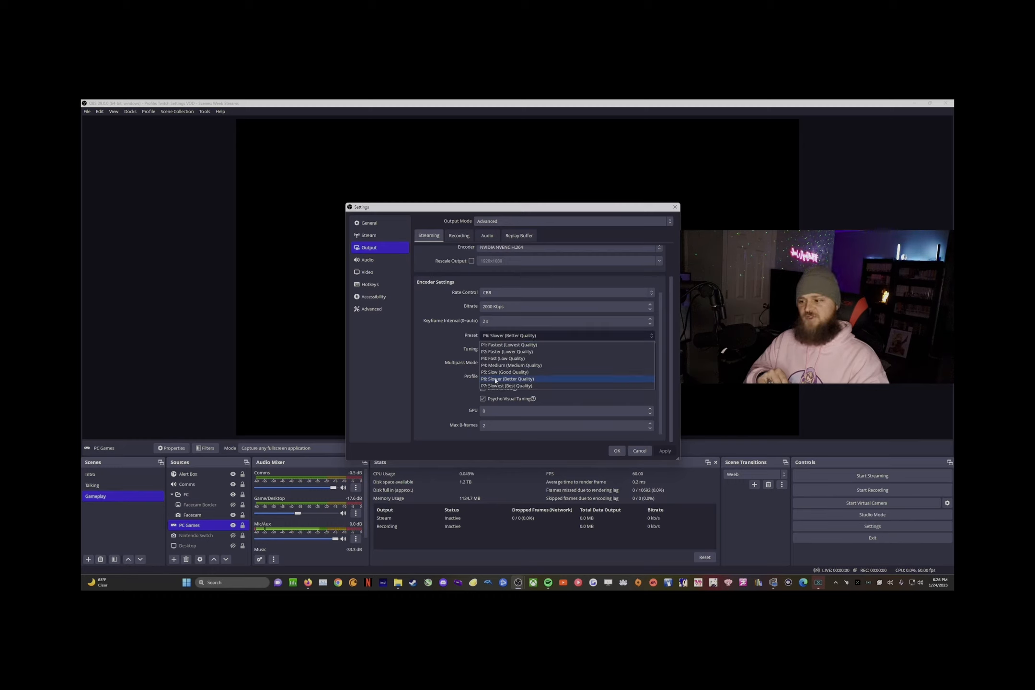
pyautogui.click(438, 356)
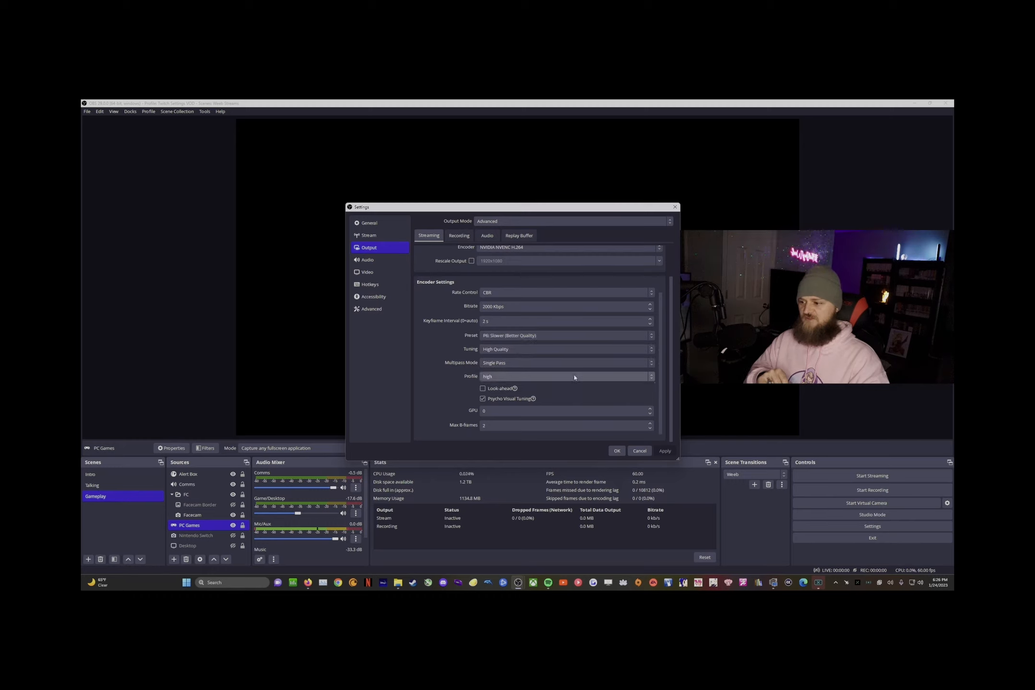
pyautogui.click(513, 335)
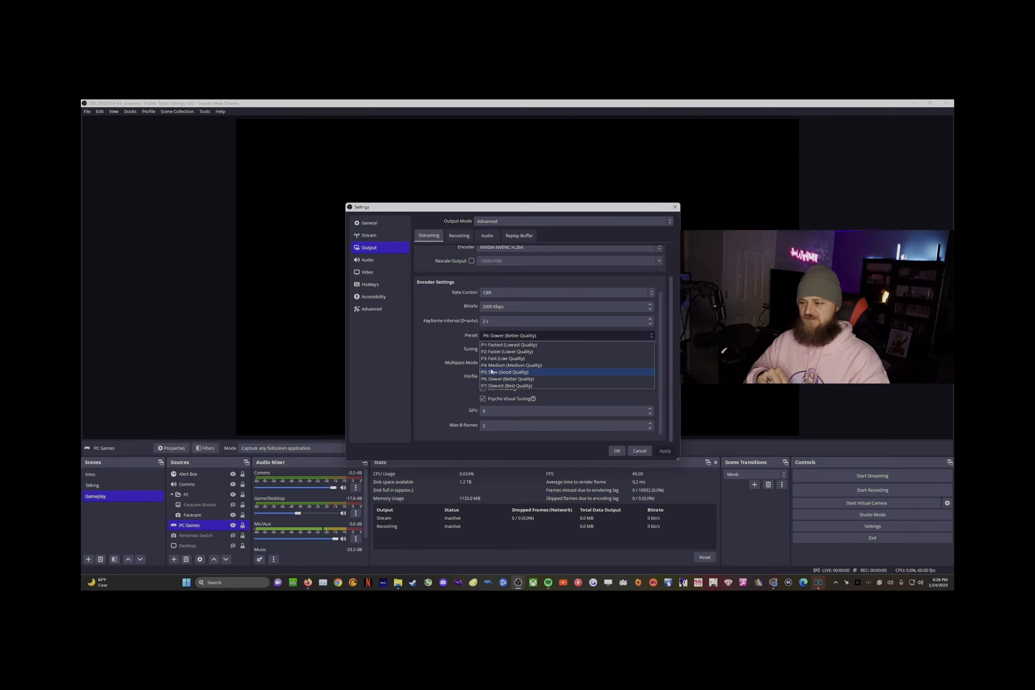
pyautogui.click(433, 341)
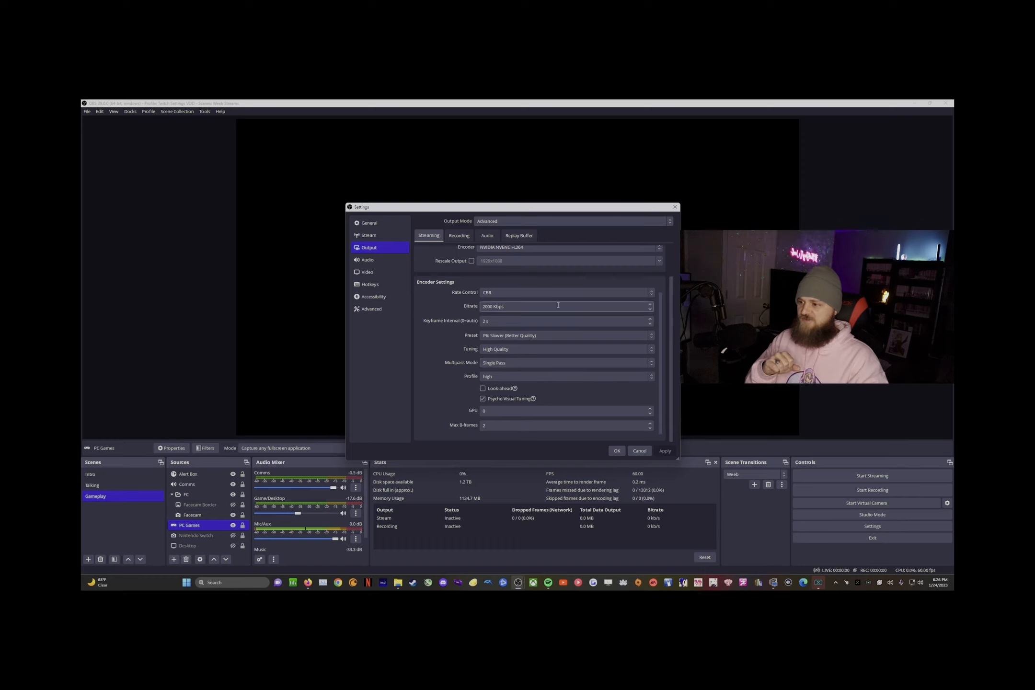
pyautogui.click(452, 239)
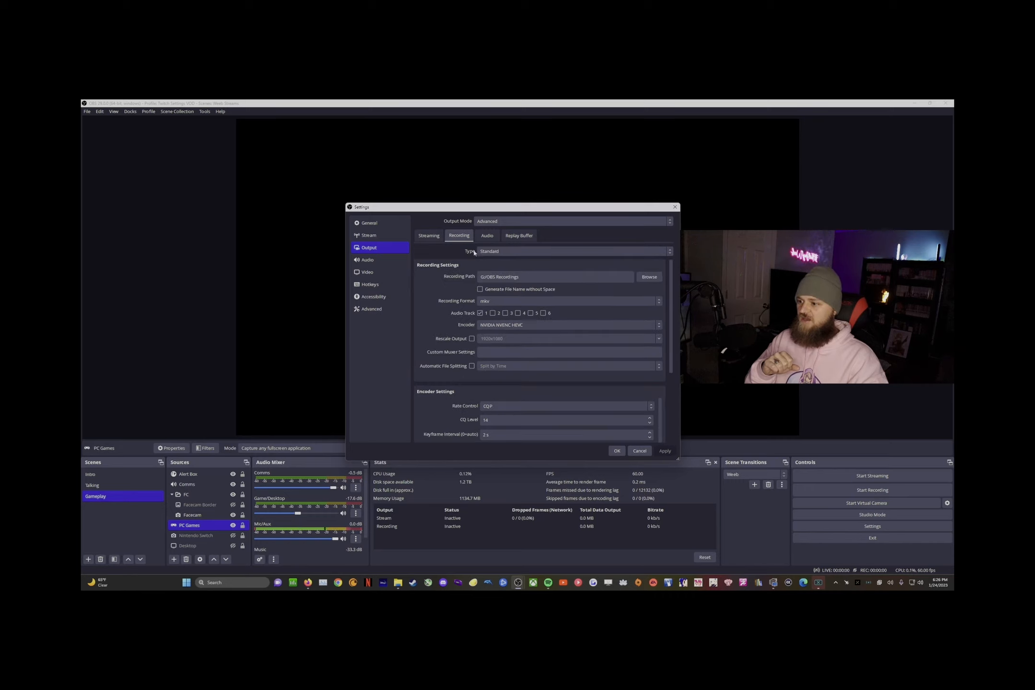
# Step: Review the output Audio and Streaming tabs, then the Audio and Video settings pages
pyautogui.click(498, 239)
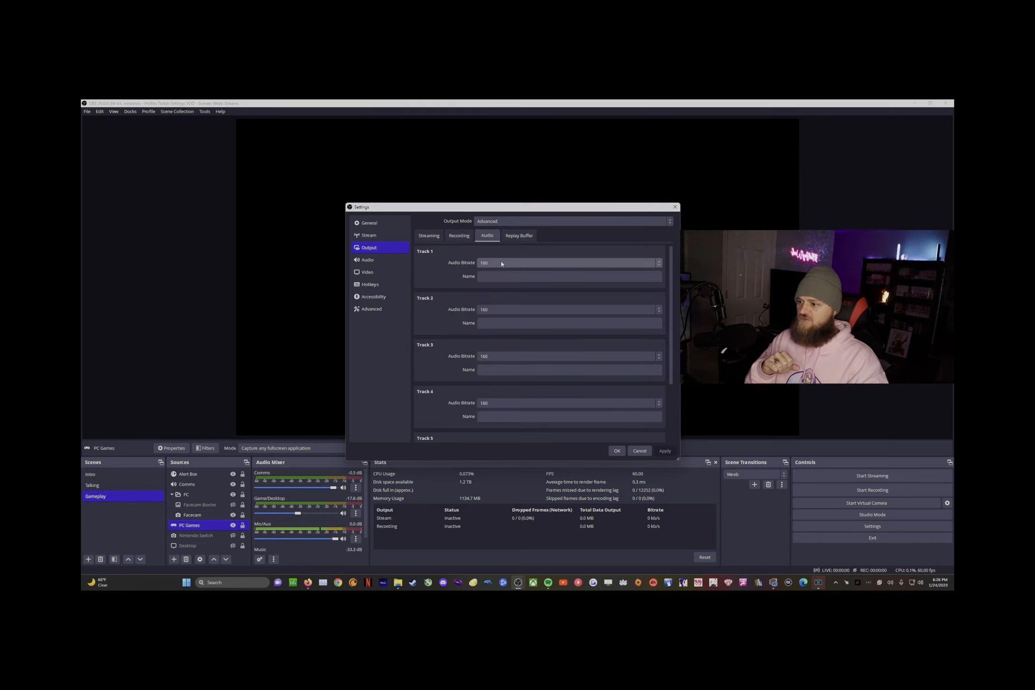
pyautogui.click(427, 235)
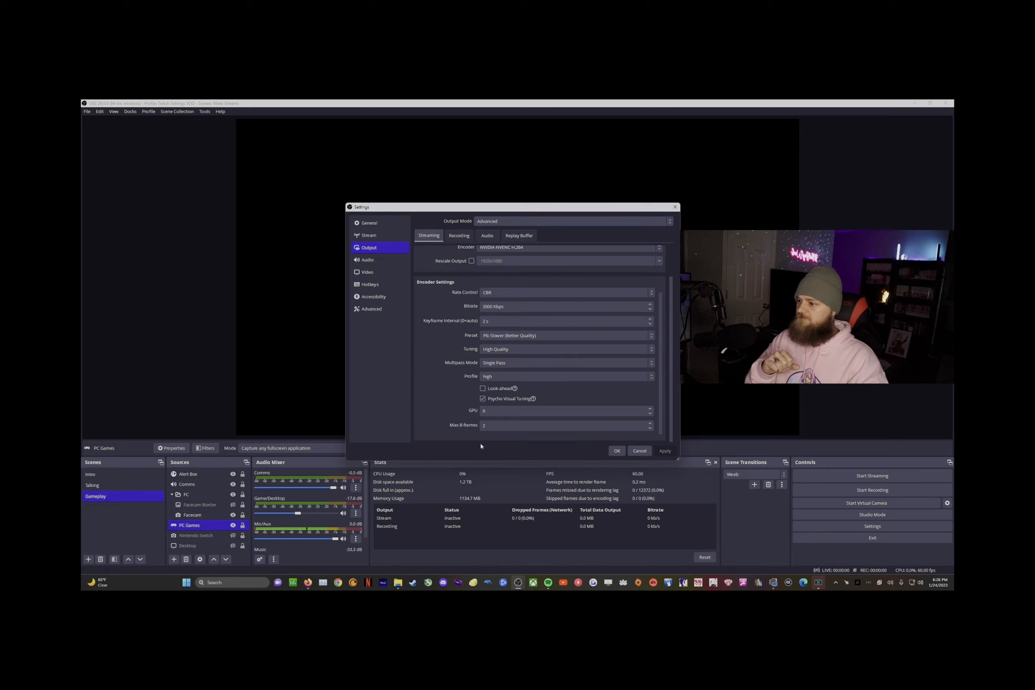
pyautogui.click(368, 259)
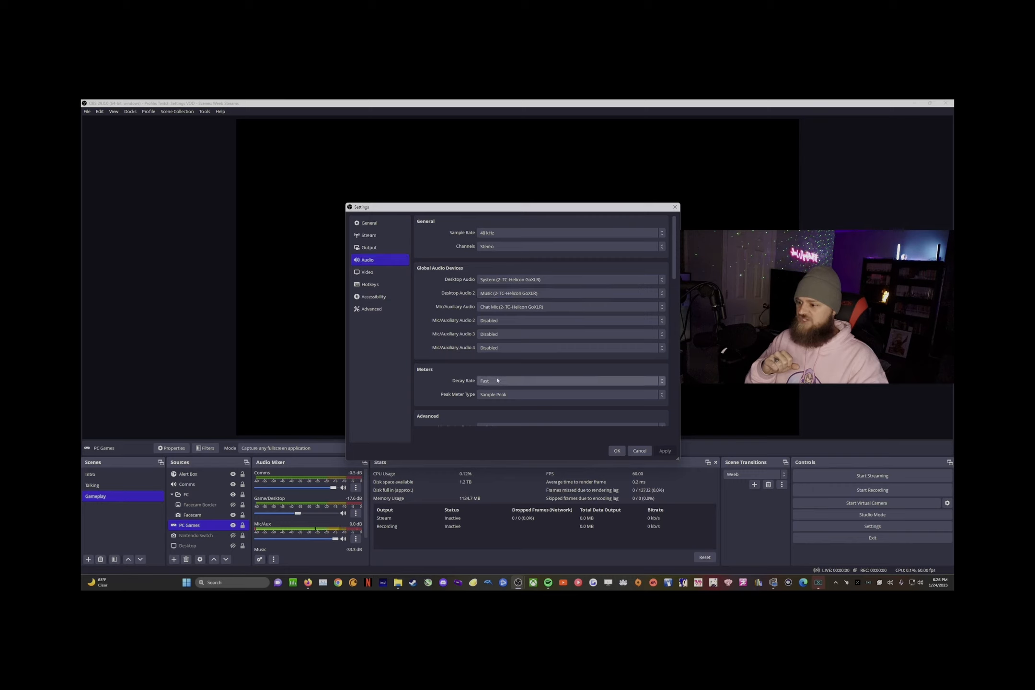
pyautogui.click(368, 271)
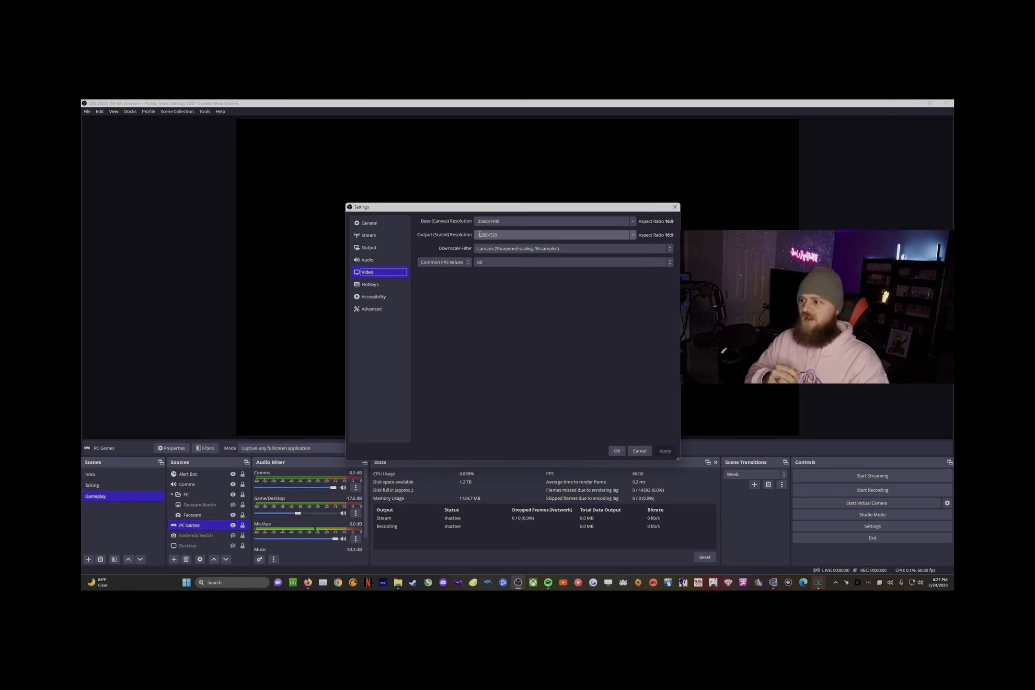
pyautogui.moveTo(490, 235); pyautogui.dragTo(522, 234)
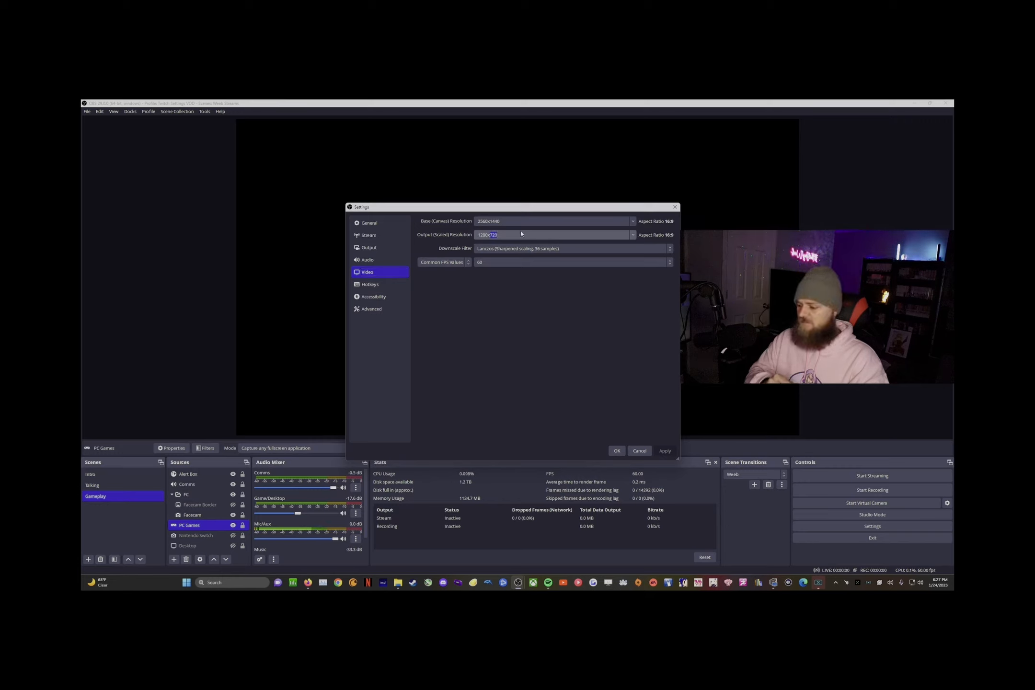
pyautogui.click(633, 235)
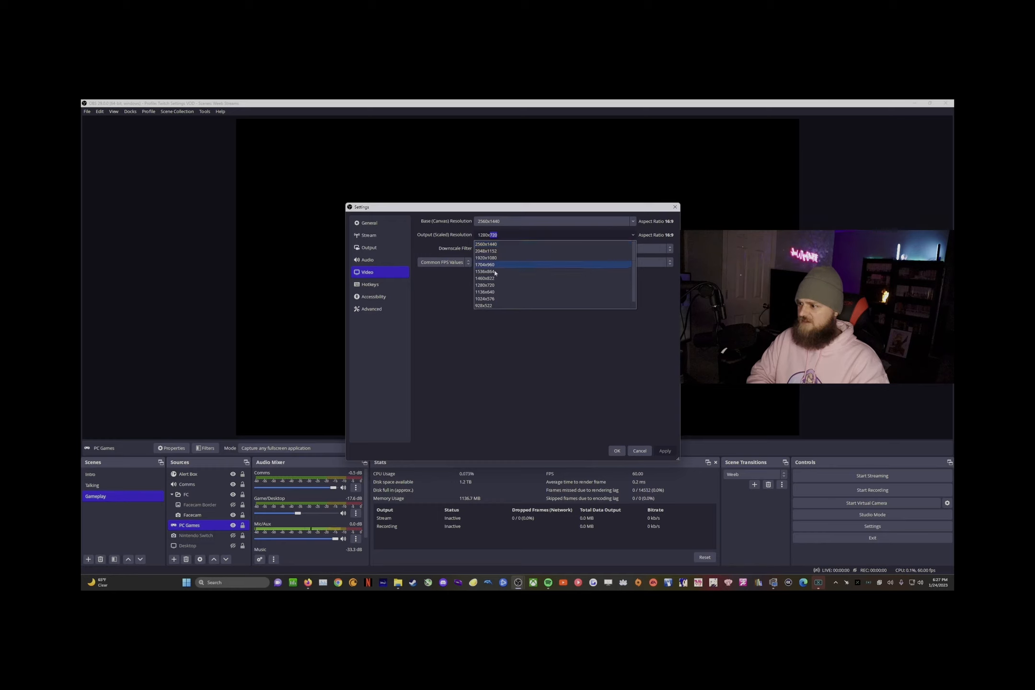
pyautogui.click(485, 328)
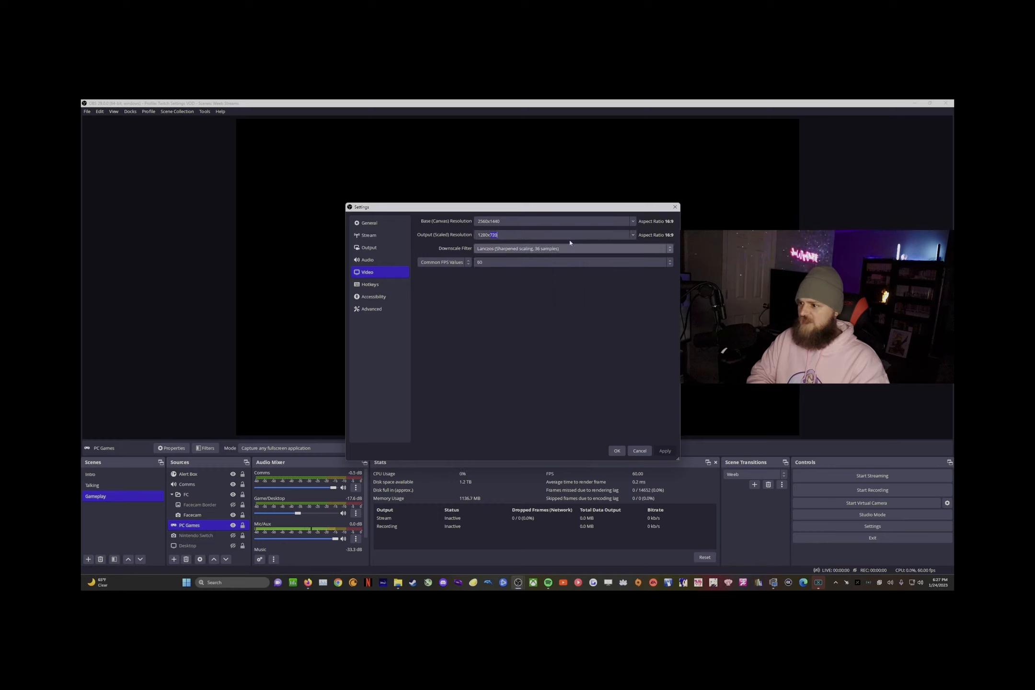
pyautogui.click(522, 236)
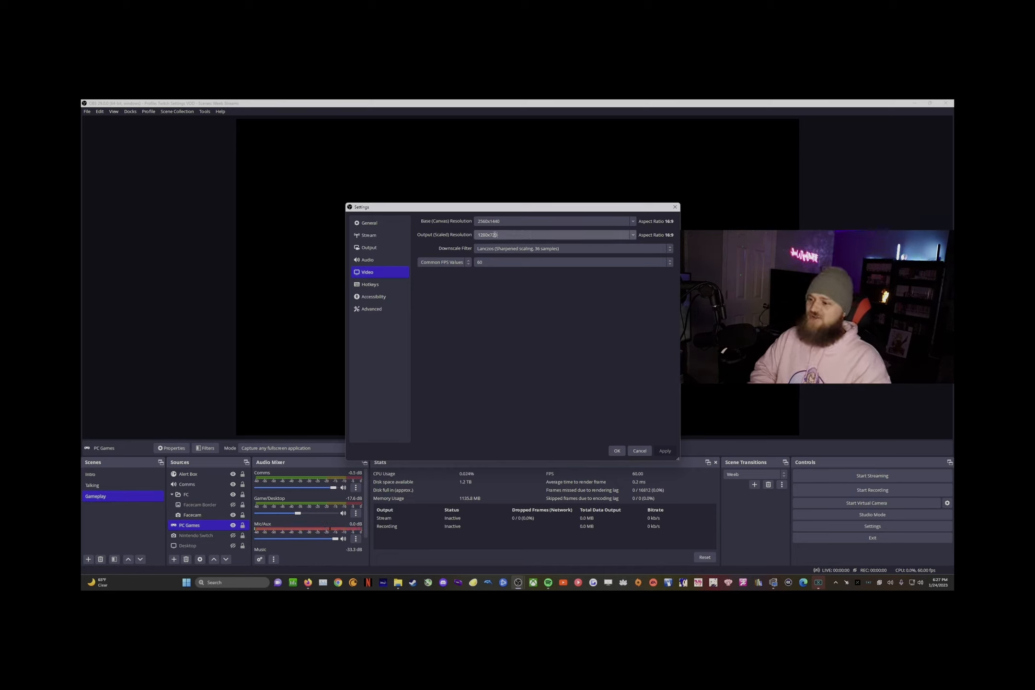
pyautogui.moveTo(492, 234); pyautogui.dragTo(498, 235)
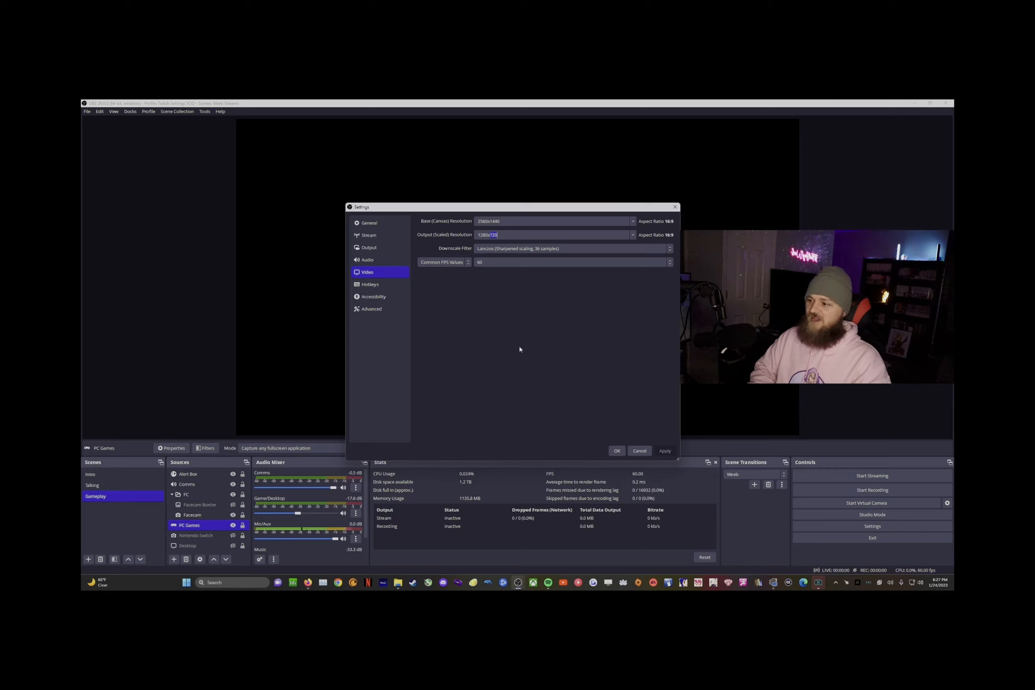
pyautogui.click(501, 235)
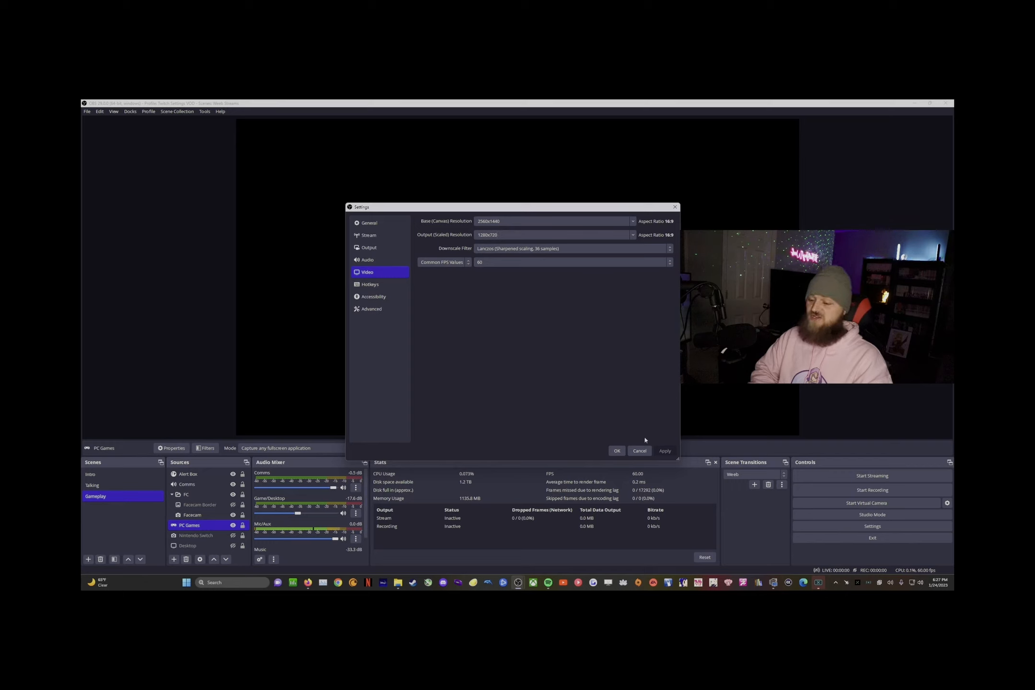
pyautogui.moveTo(498, 235); pyautogui.dragTo(489, 234)
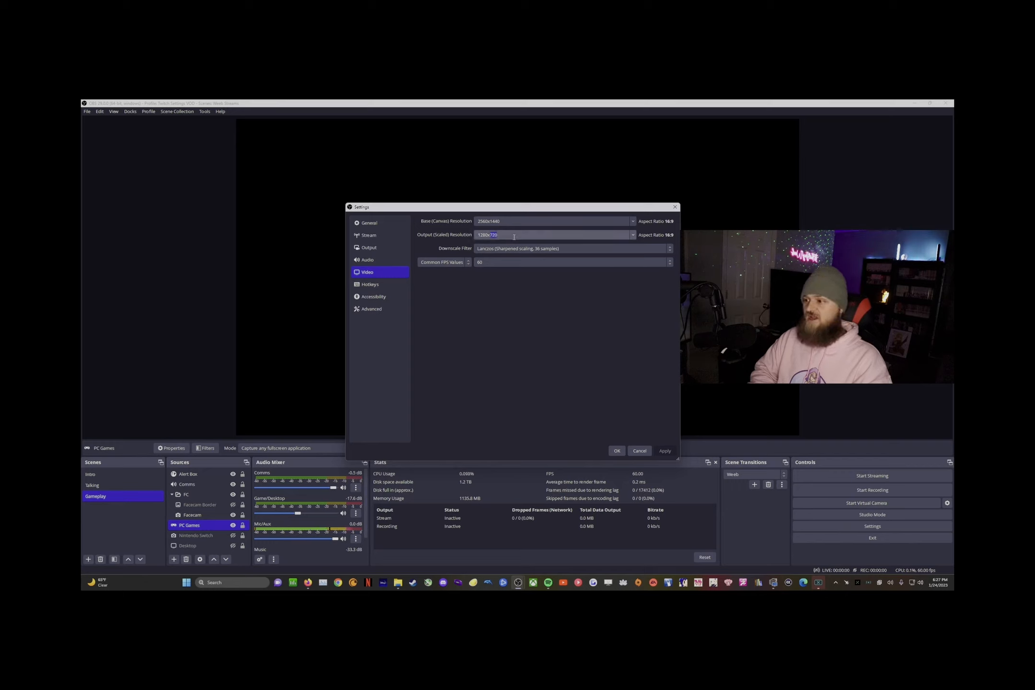
pyautogui.click(512, 235)
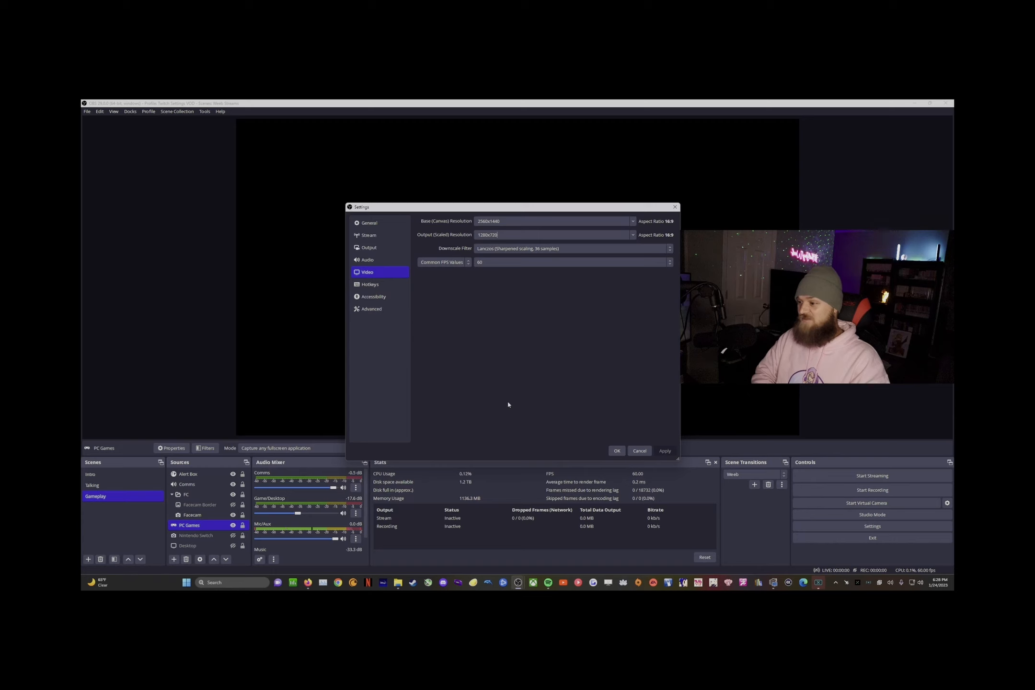
# Step: Keep the Advanced color space at Rec. 709 and close Settings with OK
pyautogui.click(375, 314)
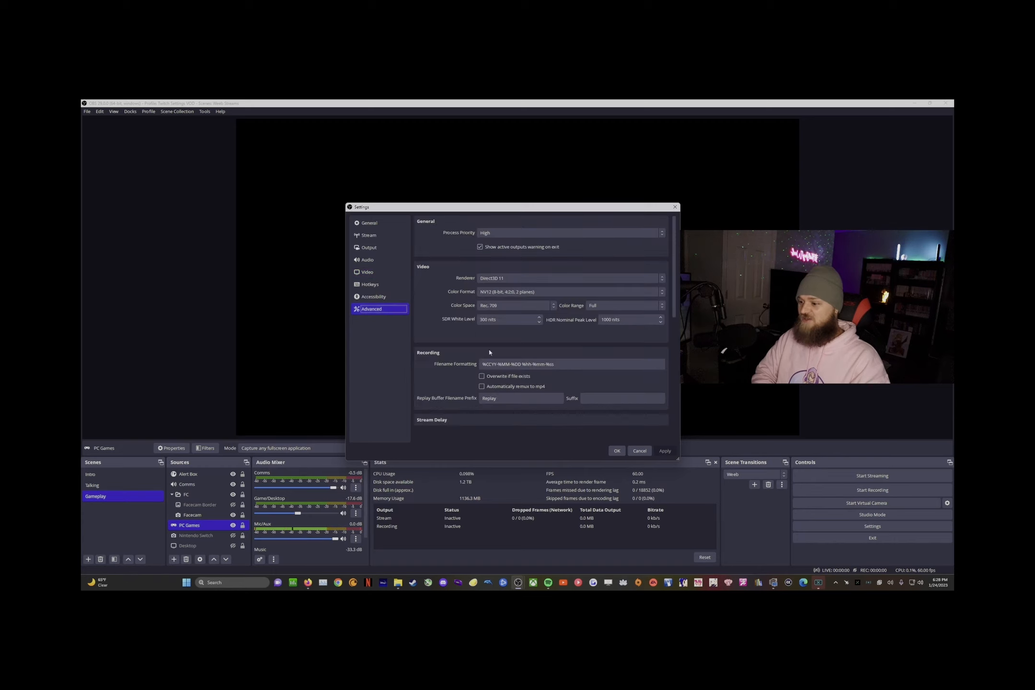
pyautogui.click(516, 308)
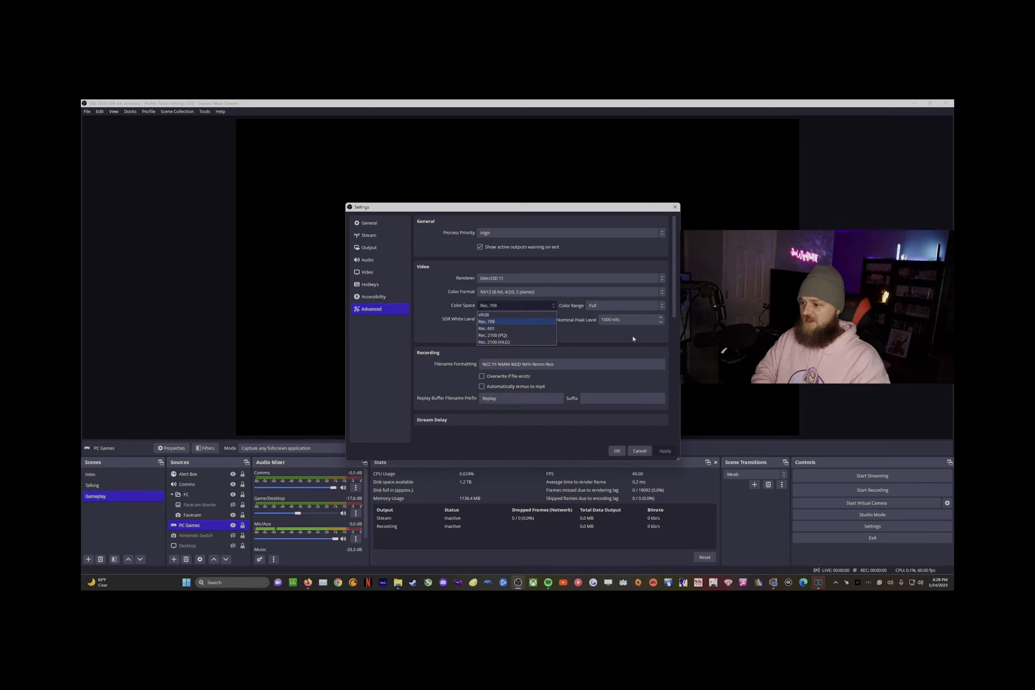
pyautogui.click(486, 322)
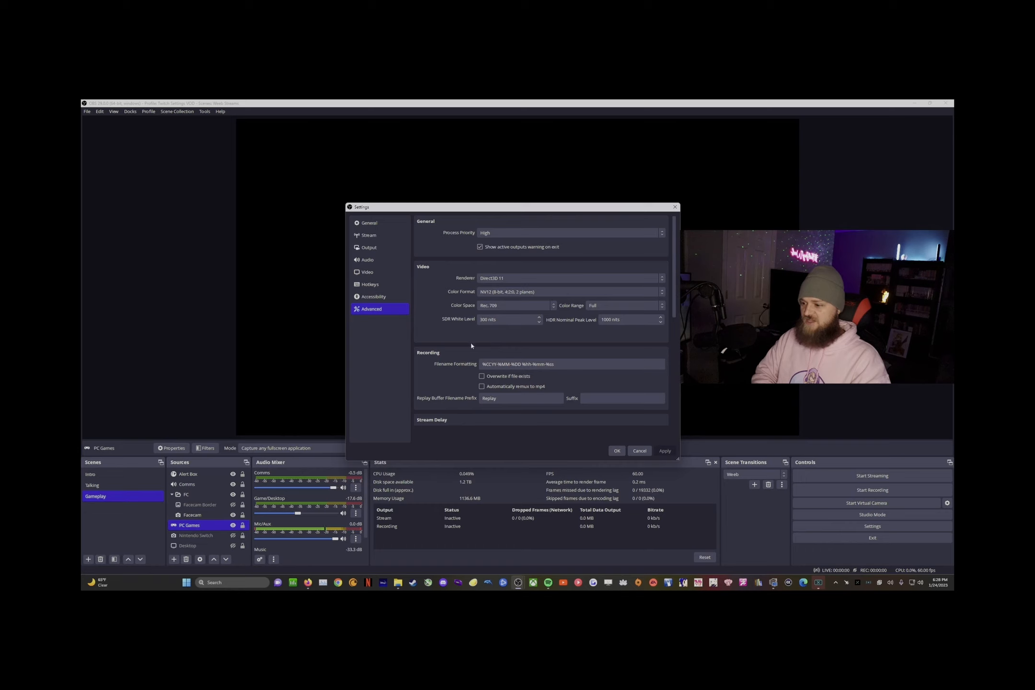
pyautogui.scroll(-10, 503, 342)
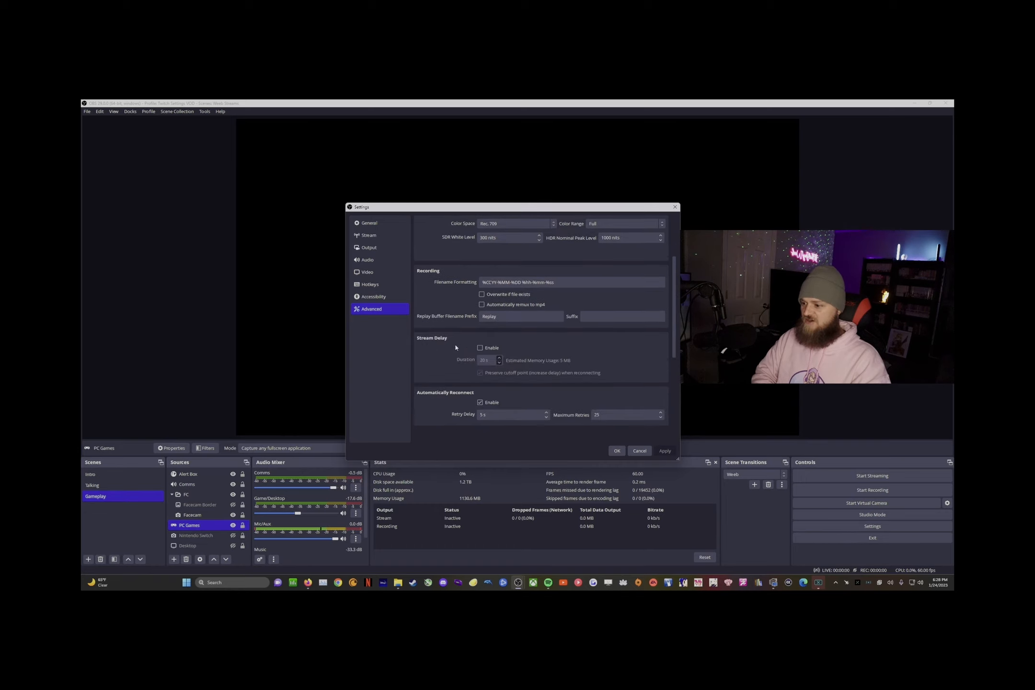
pyautogui.scroll(10, 456, 367)
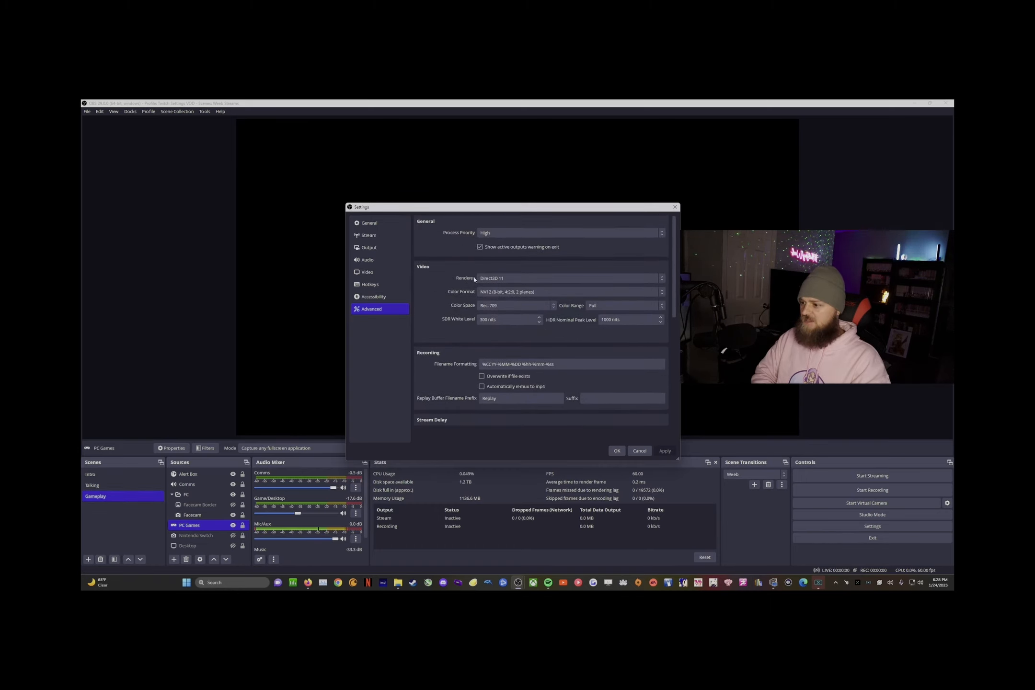
pyautogui.click(617, 450)
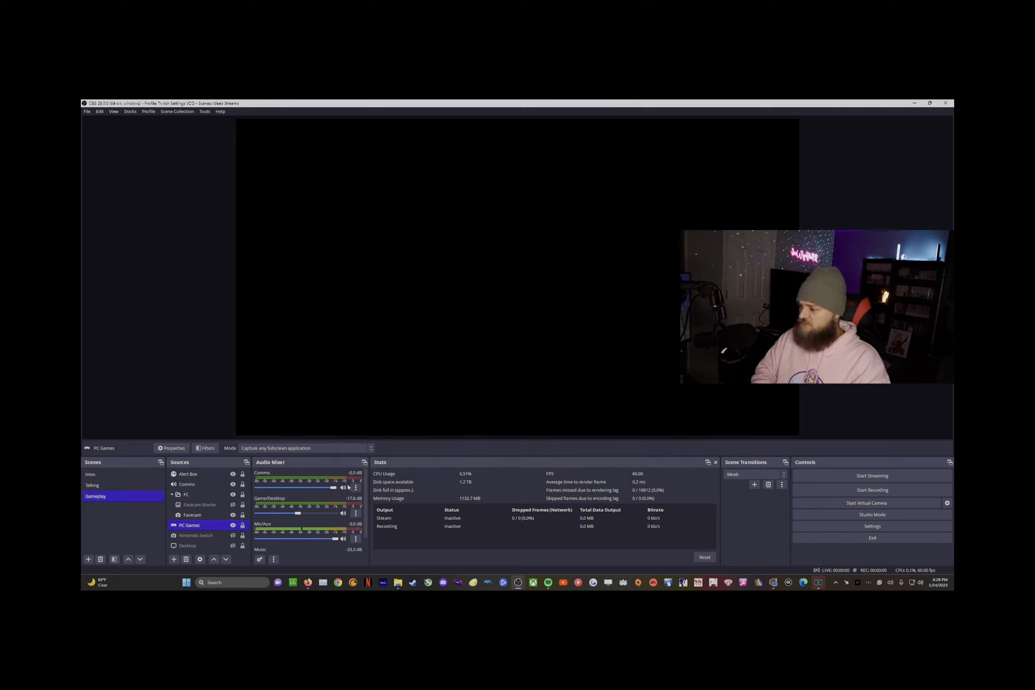
# Step: Open Advanced Audio Properties from the Music channel menu, review the six sources, then close it
pyautogui.scroll(-1, 348, 487)
pyautogui.click(355, 547)
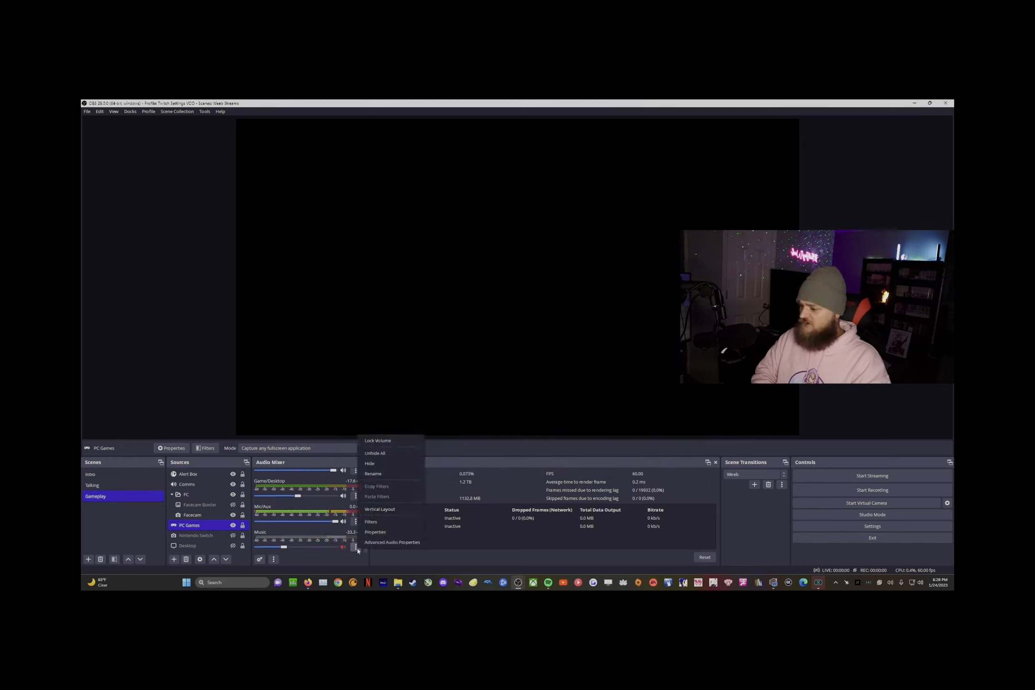
pyautogui.click(390, 542)
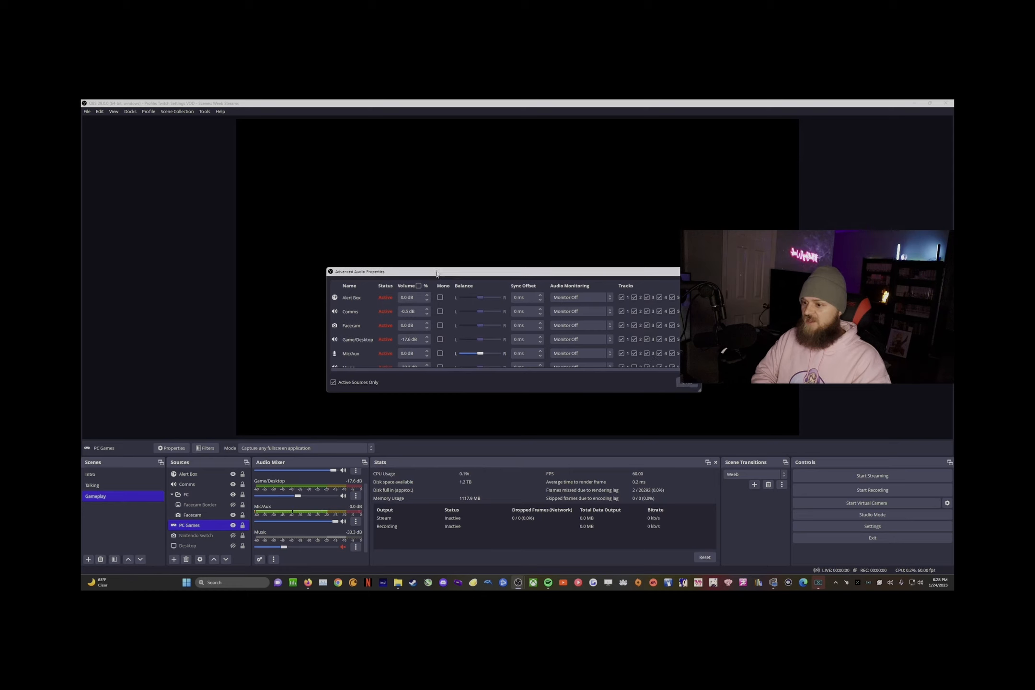
pyautogui.moveTo(430, 276); pyautogui.dragTo(436, 171)
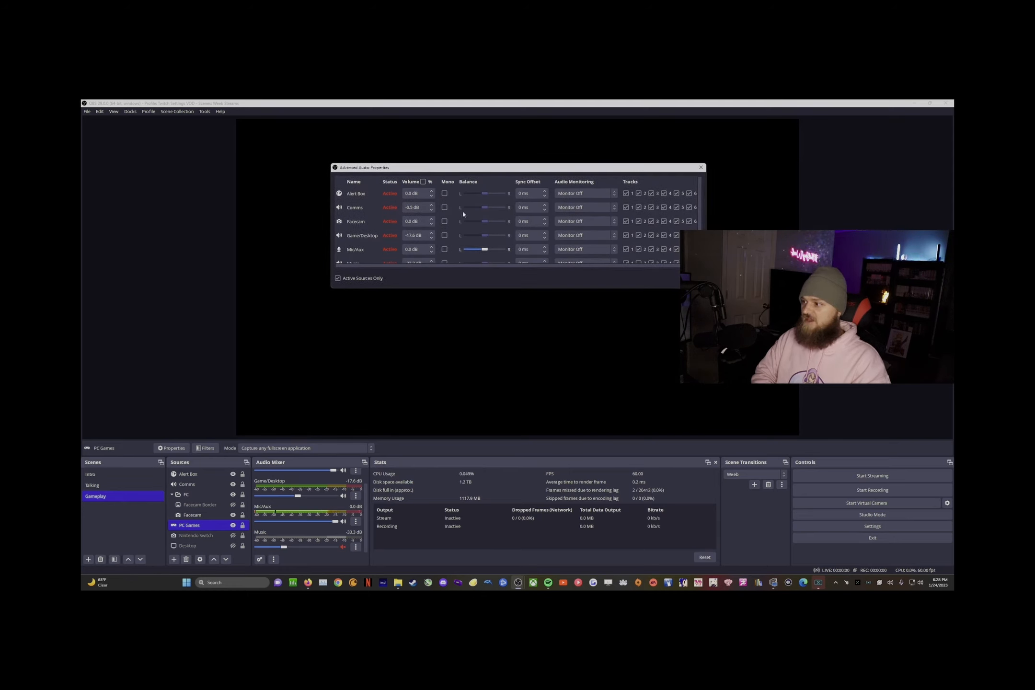
pyautogui.scroll(-1, 417, 261)
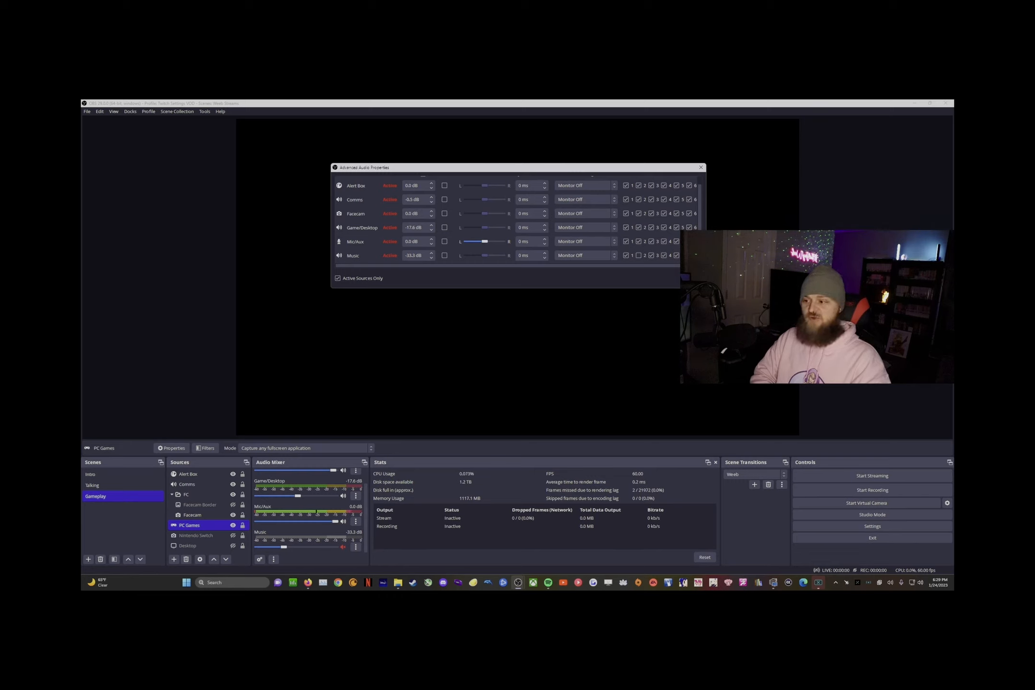
pyautogui.click(503, 297)
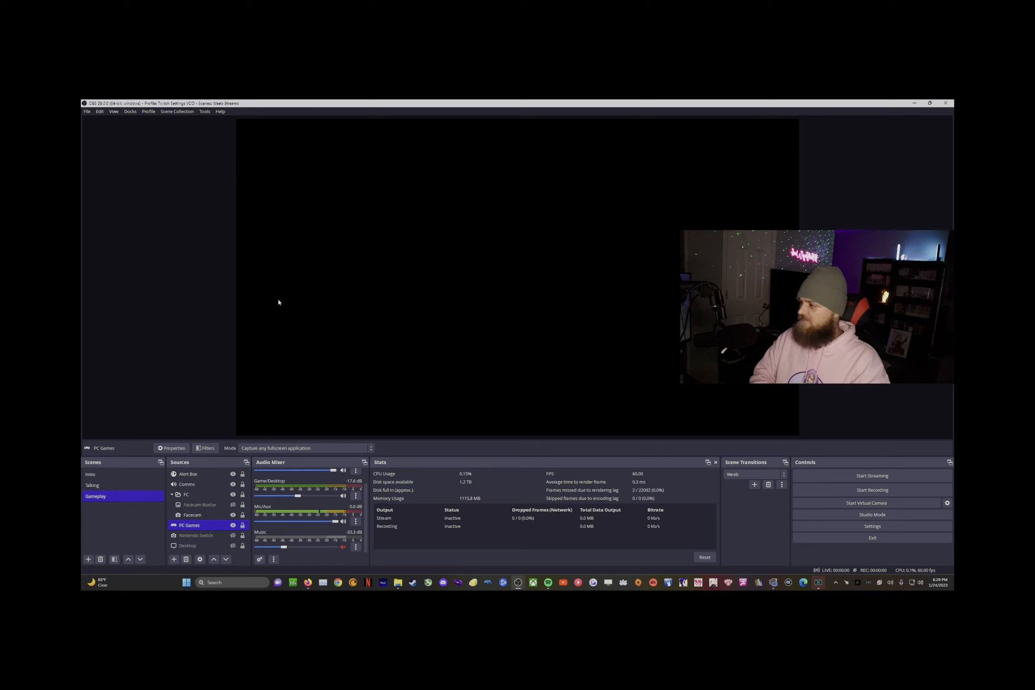
# Step: Open the File menu to reach the Settings dialog
pyautogui.click(89, 113)
pyautogui.moveTo(98, 114)
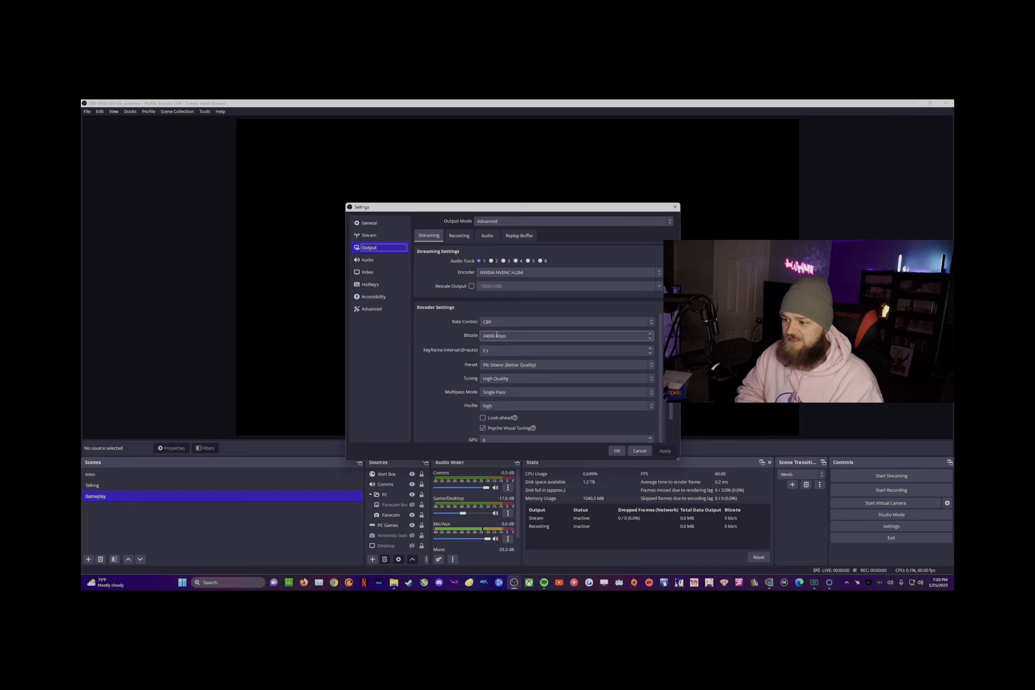
pyautogui.moveTo(495, 336); pyautogui.dragTo(480, 342)
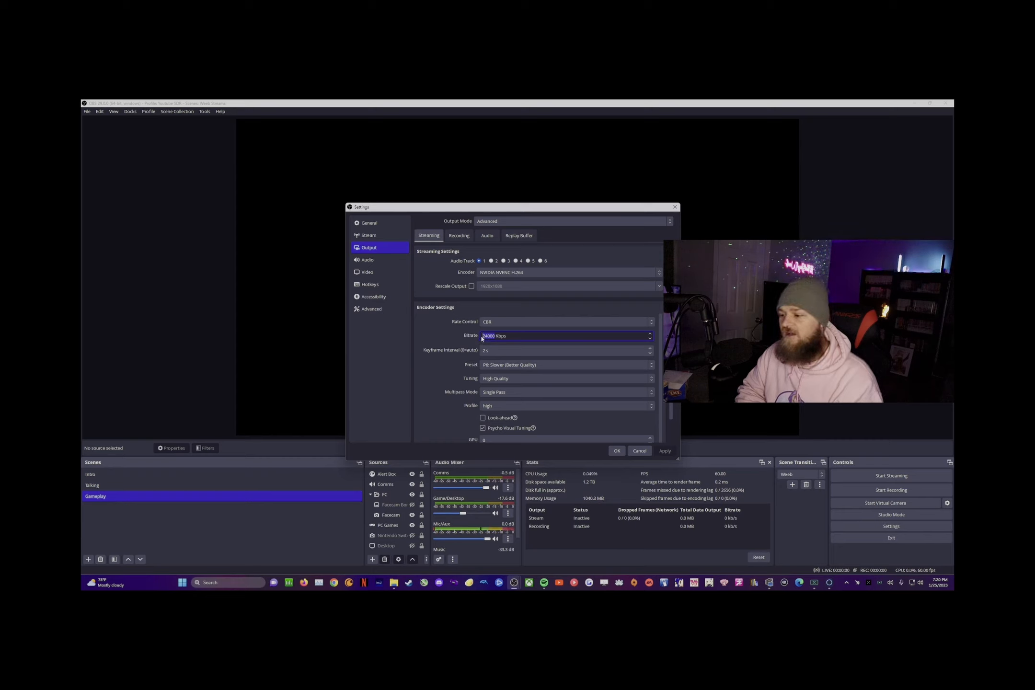
pyautogui.click(515, 348)
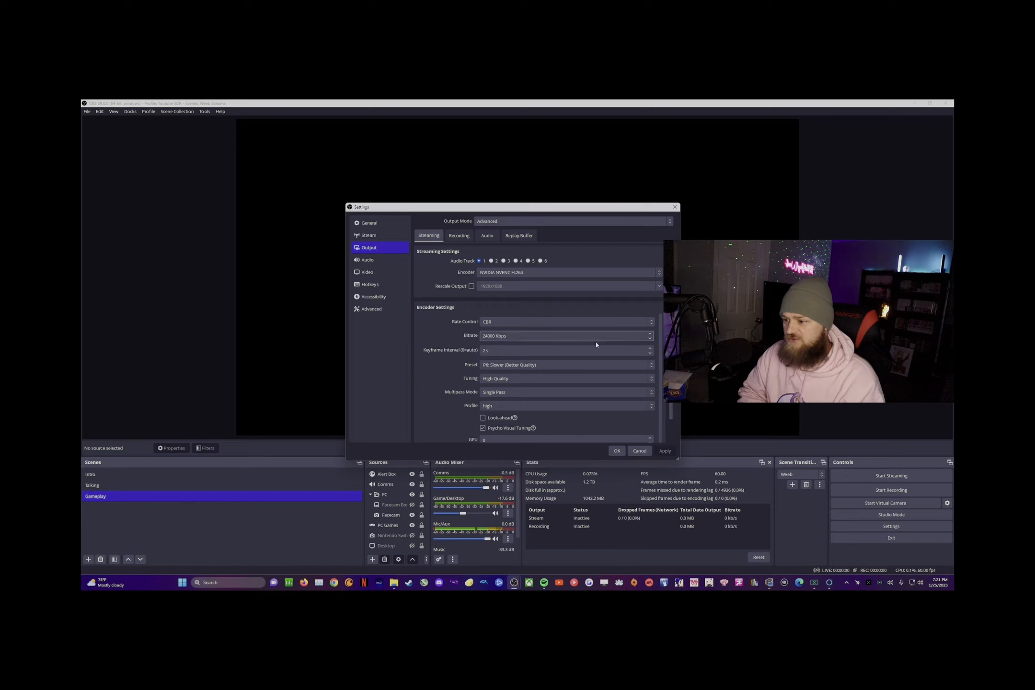
pyautogui.moveTo(512, 335); pyautogui.dragTo(473, 335)
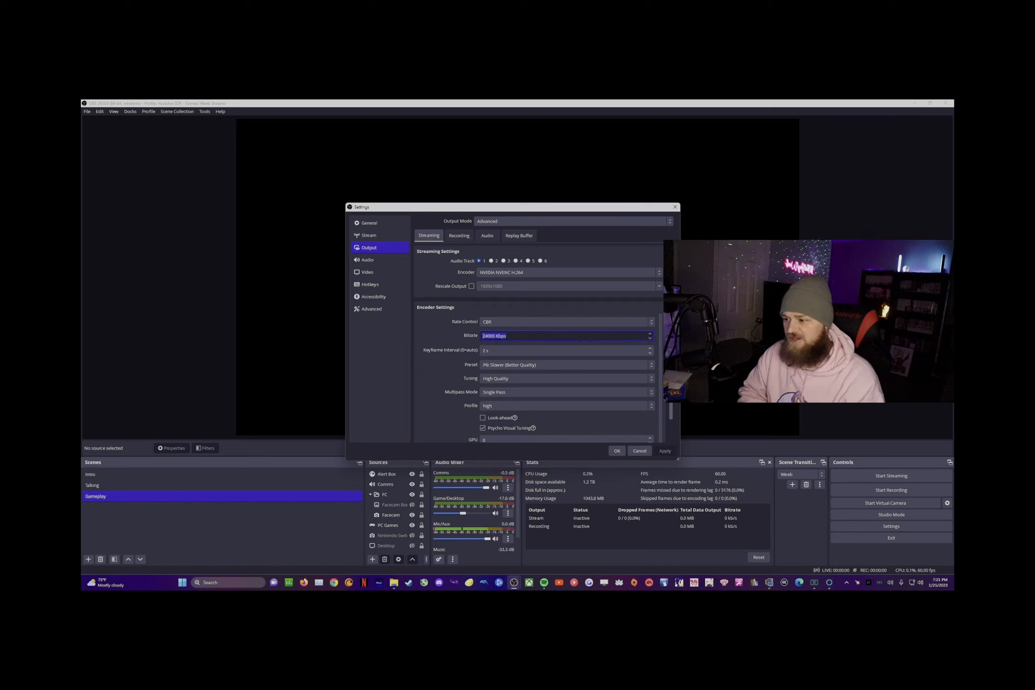
pyautogui.scroll(-1, 650, 345)
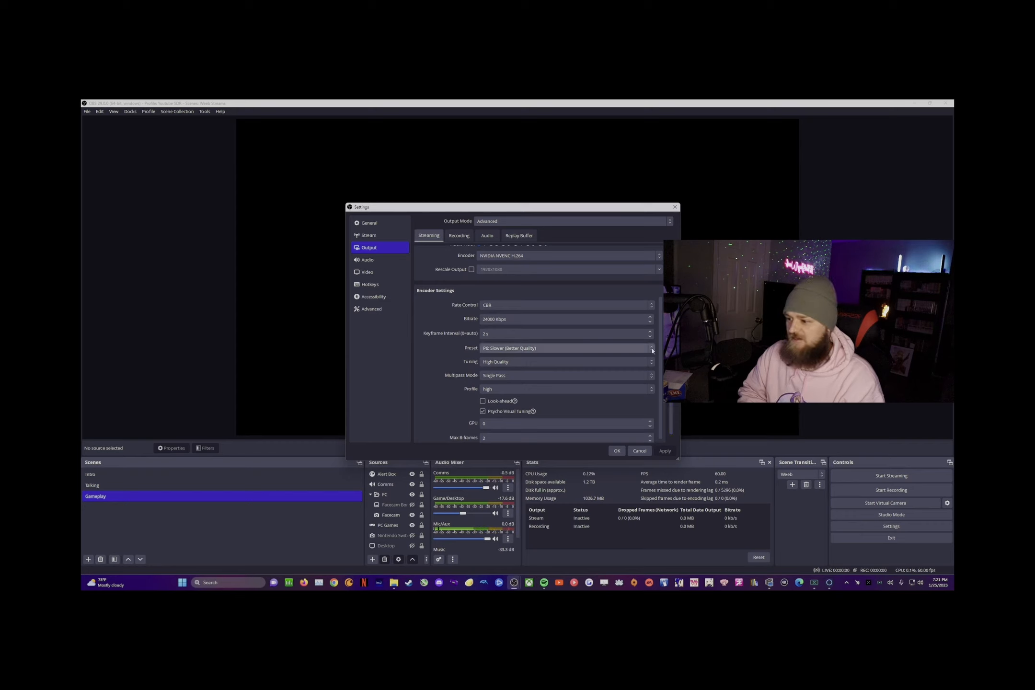
pyautogui.scroll(-1, 659, 370)
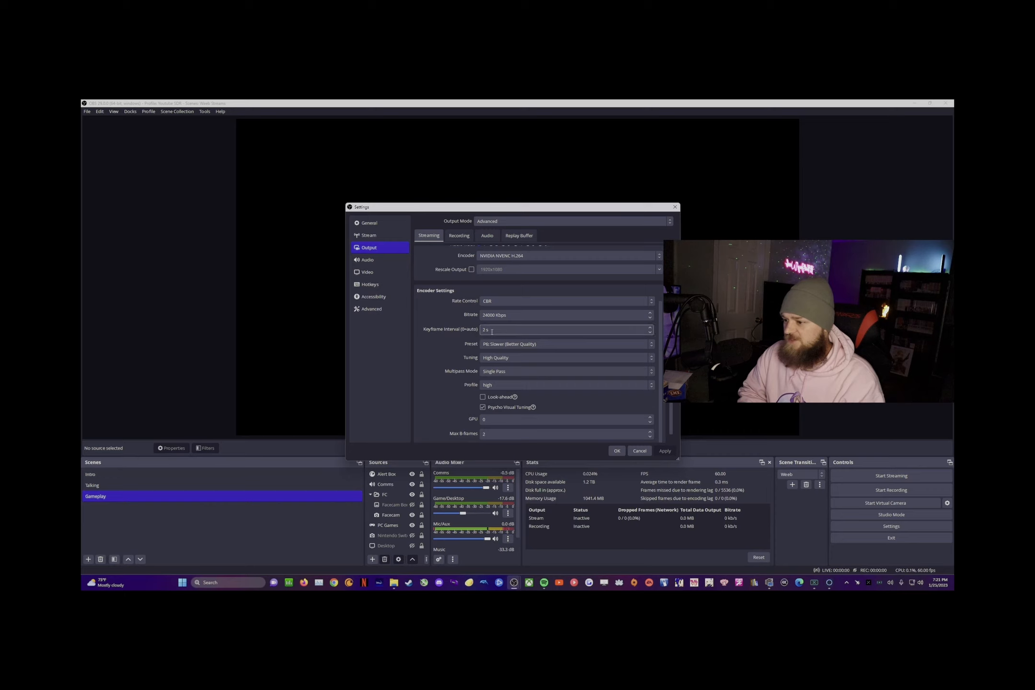
# Step: Confirm the streaming preset stays P6: Slower (Better Quality), then view the Video settings
pyautogui.click(527, 345)
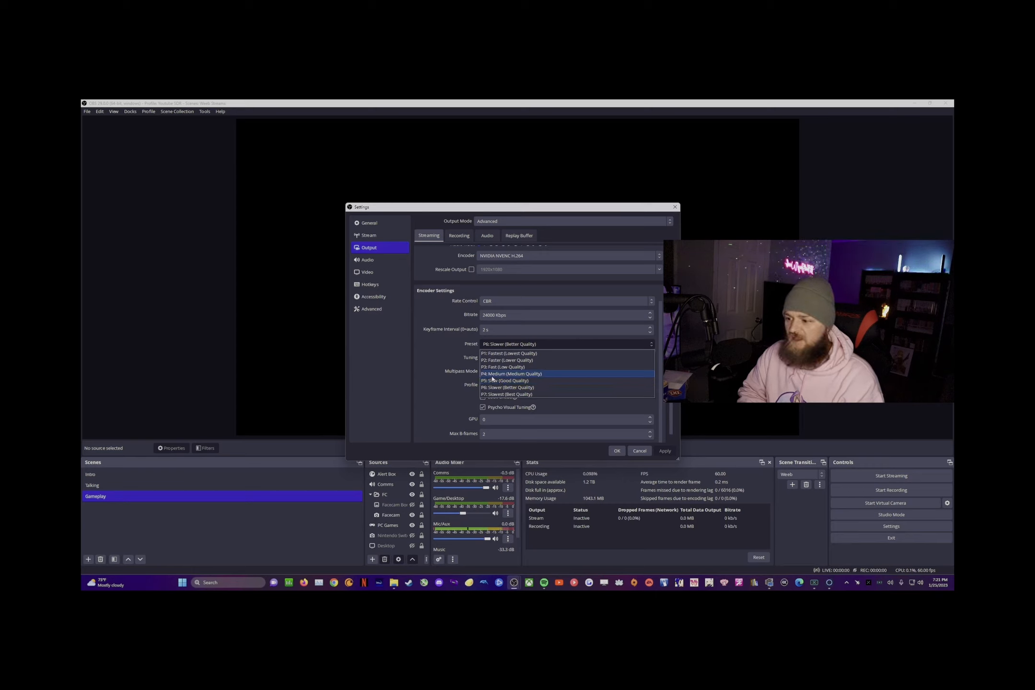
pyautogui.click(450, 374)
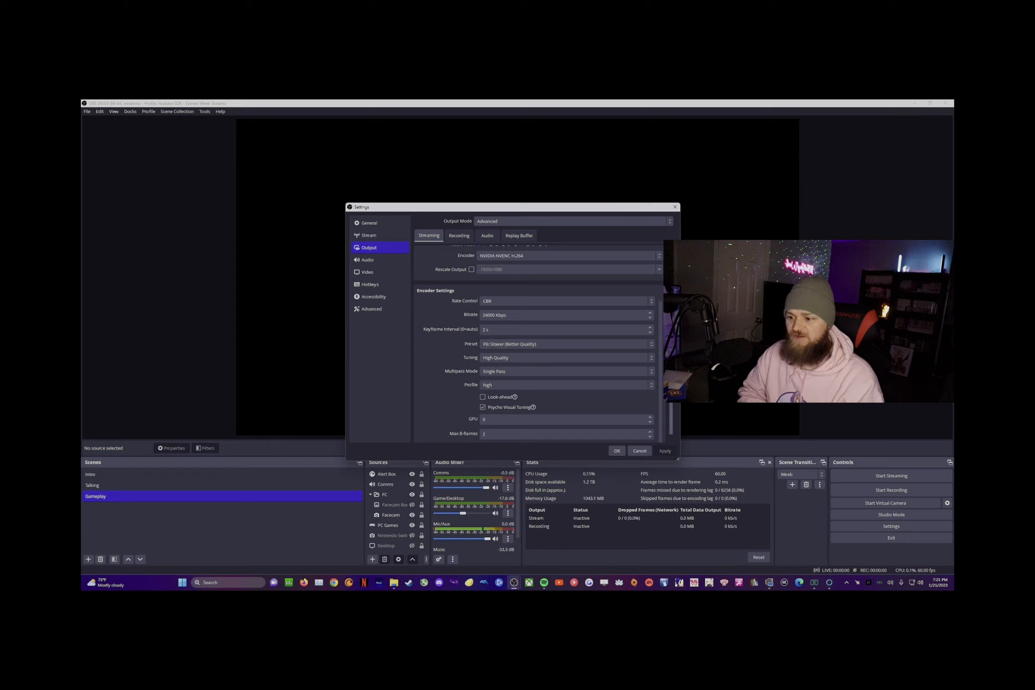
pyautogui.scroll(-1, 534, 335)
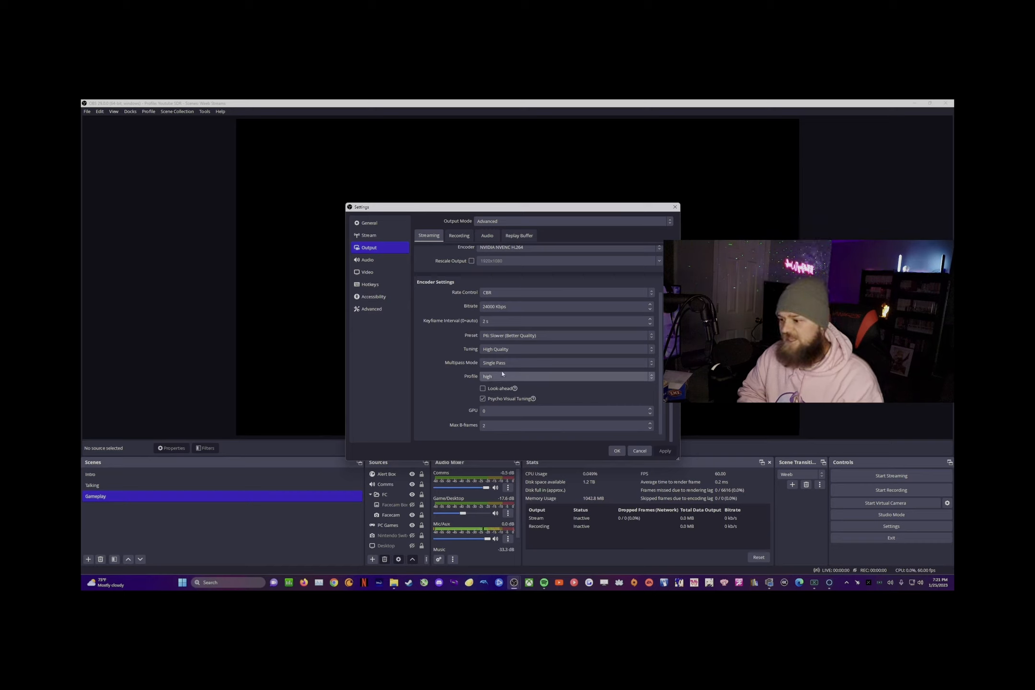
pyautogui.click(511, 336)
pyautogui.click(511, 338)
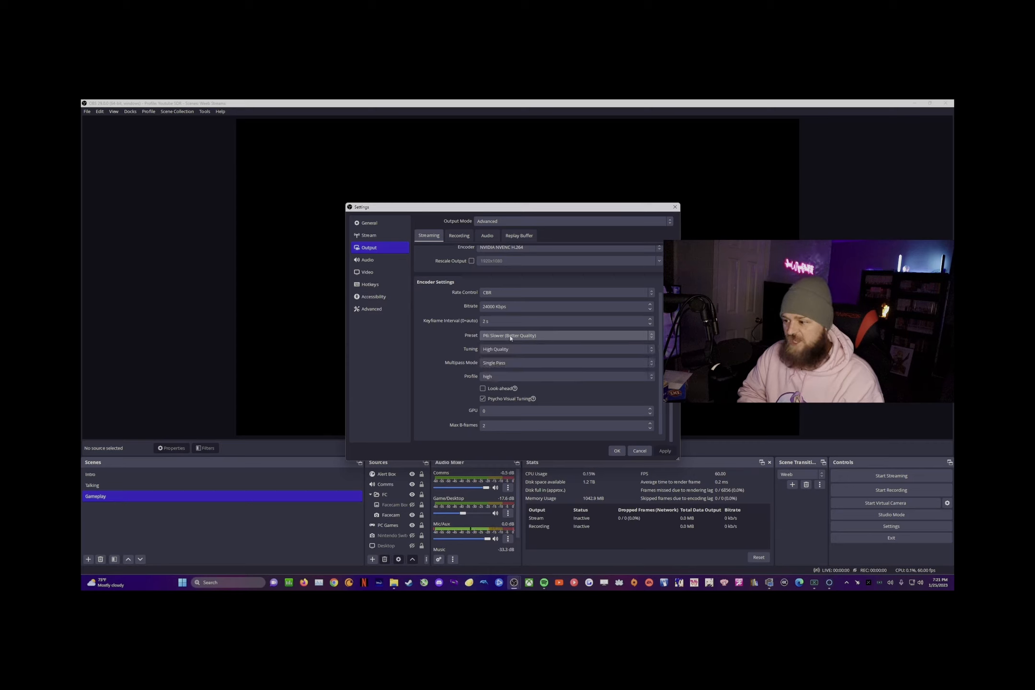
pyautogui.click(511, 337)
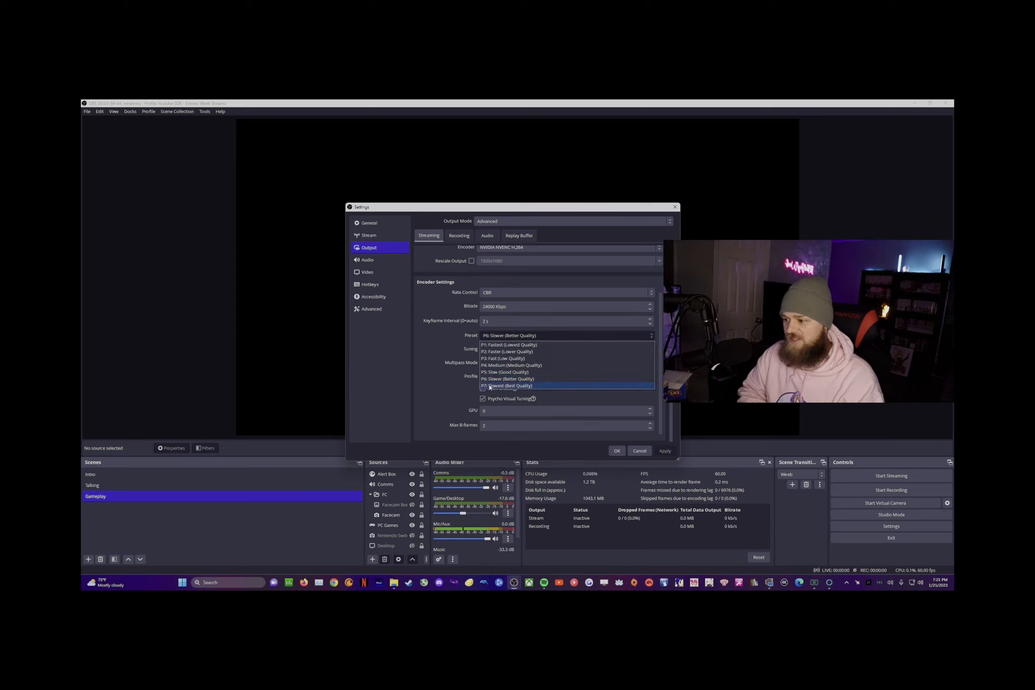
pyautogui.click(420, 367)
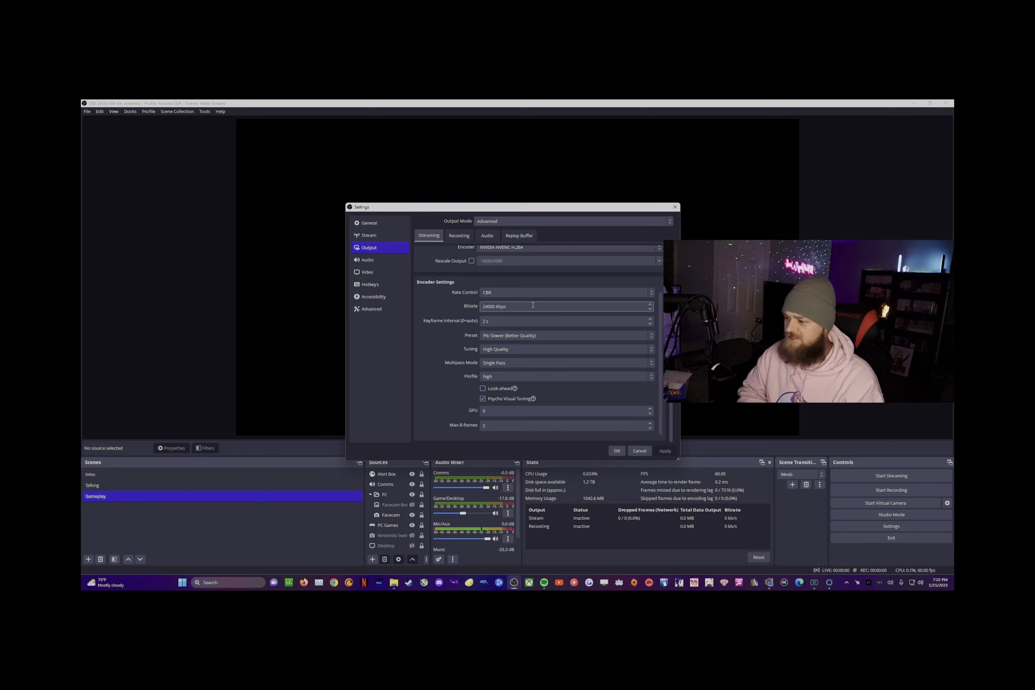
pyautogui.click(381, 272)
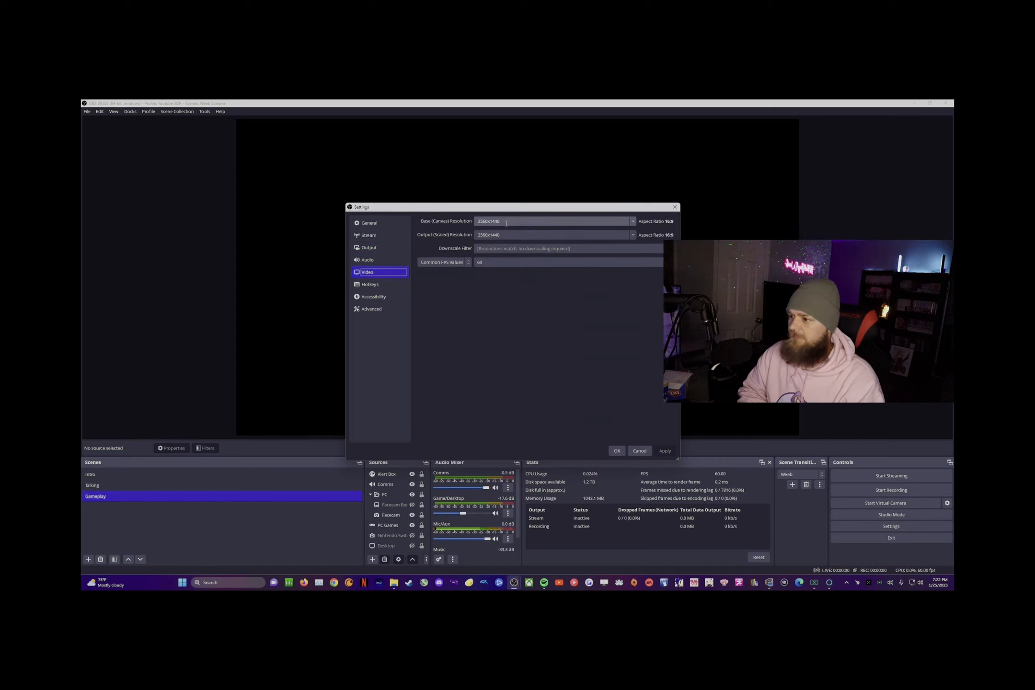
pyautogui.click(634, 223)
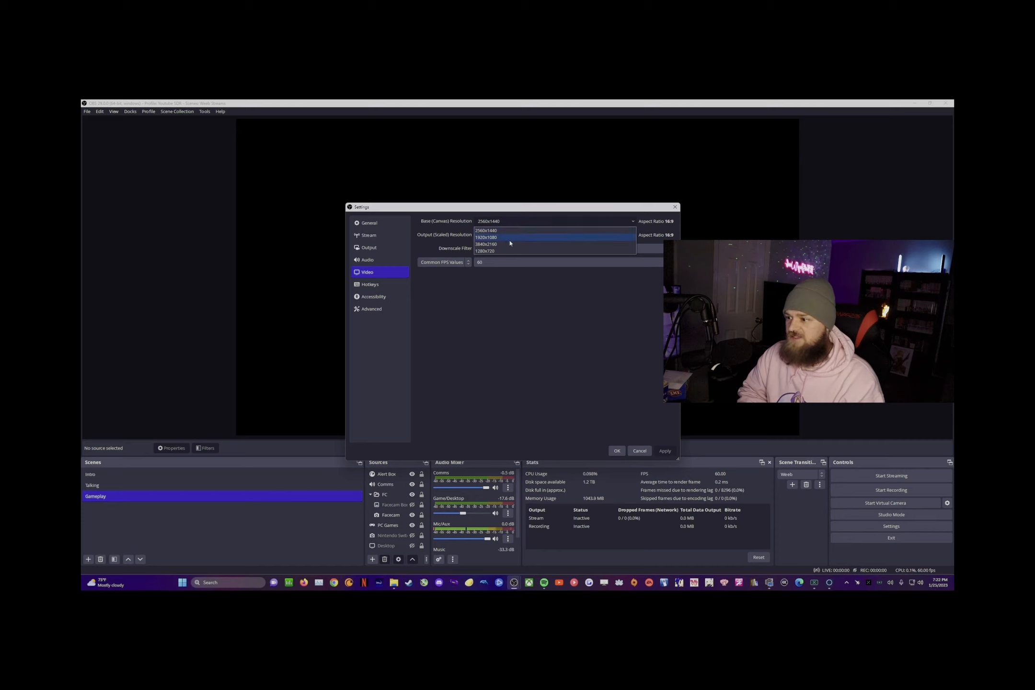
pyautogui.click(622, 231)
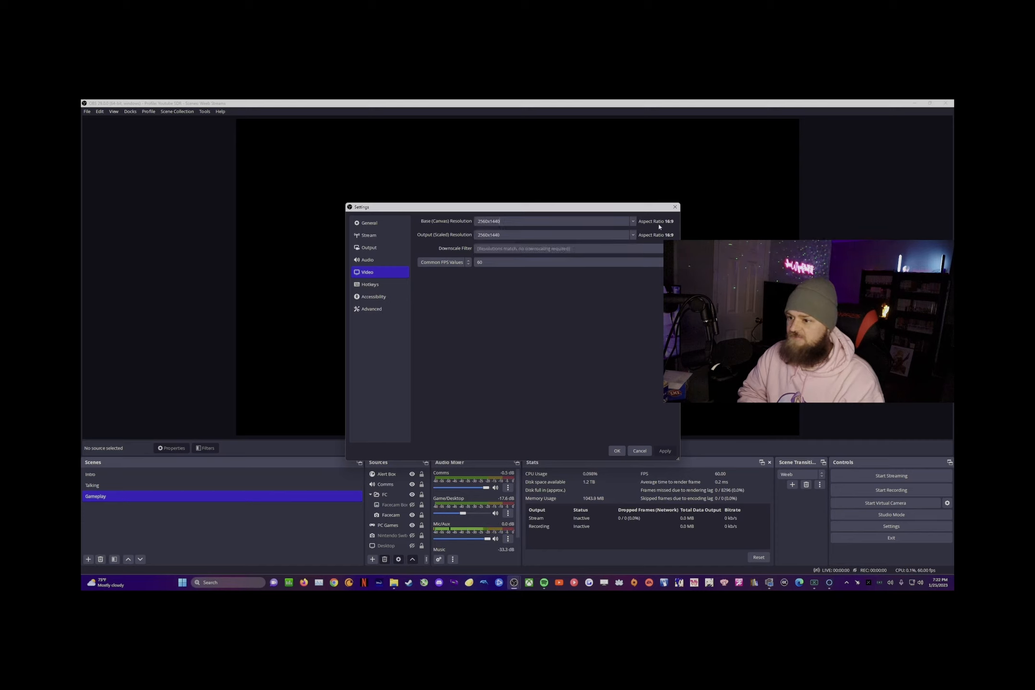
pyautogui.click(633, 235)
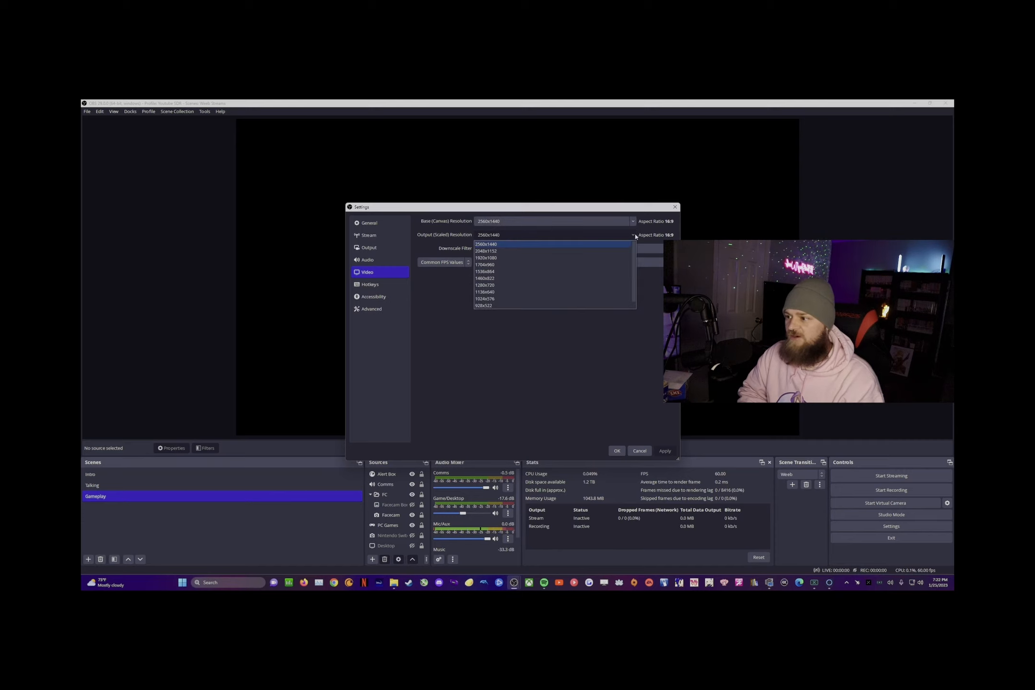
pyautogui.click(490, 258)
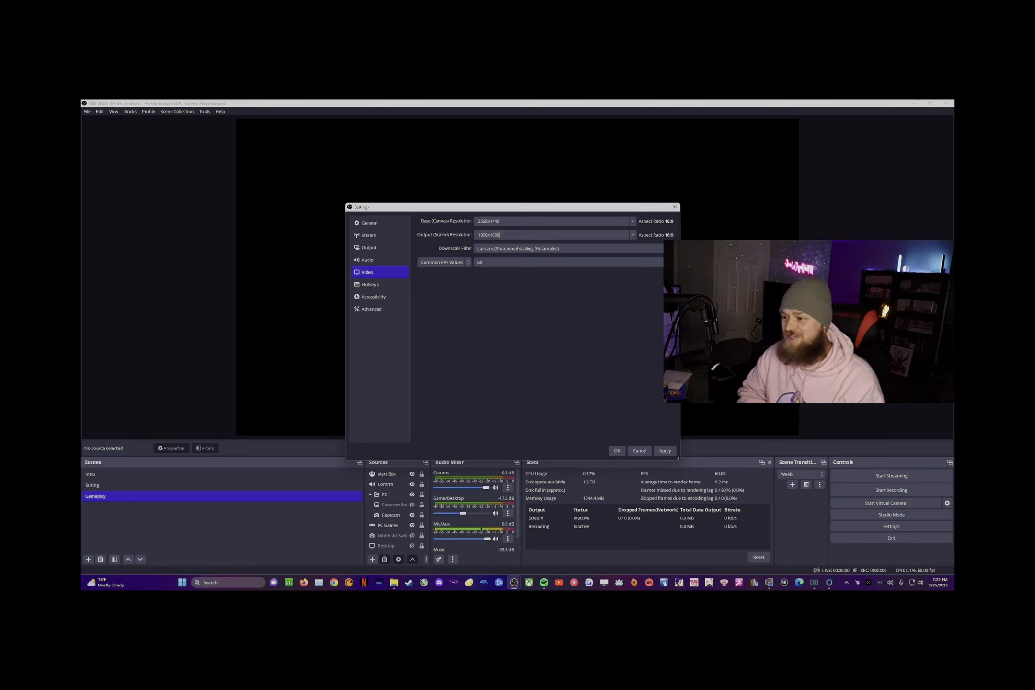
pyautogui.click(503, 248)
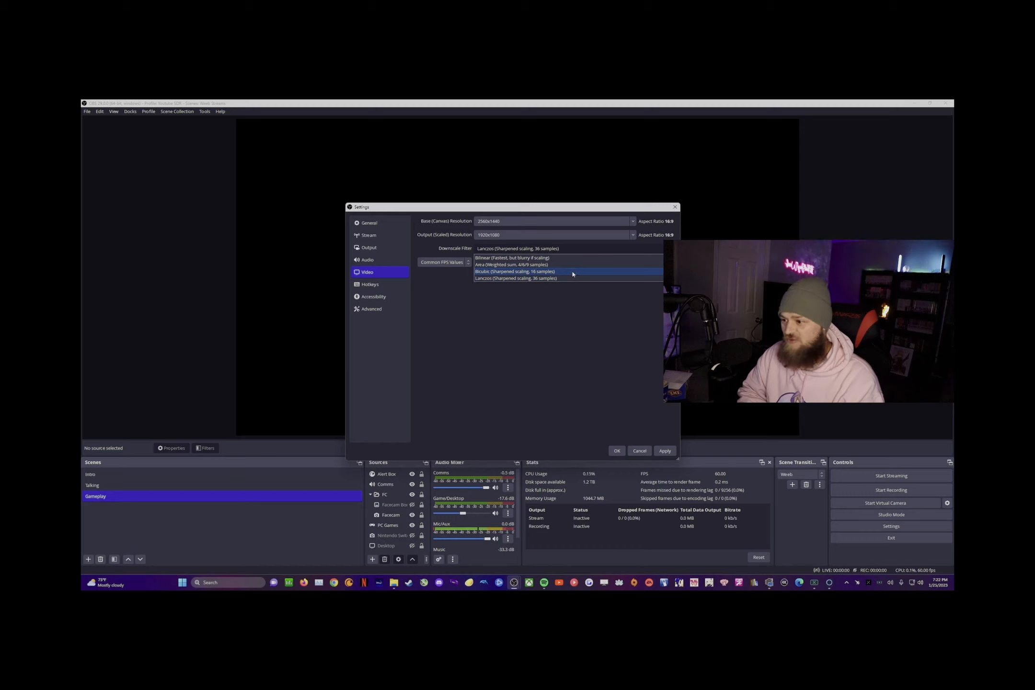
pyautogui.click(535, 278)
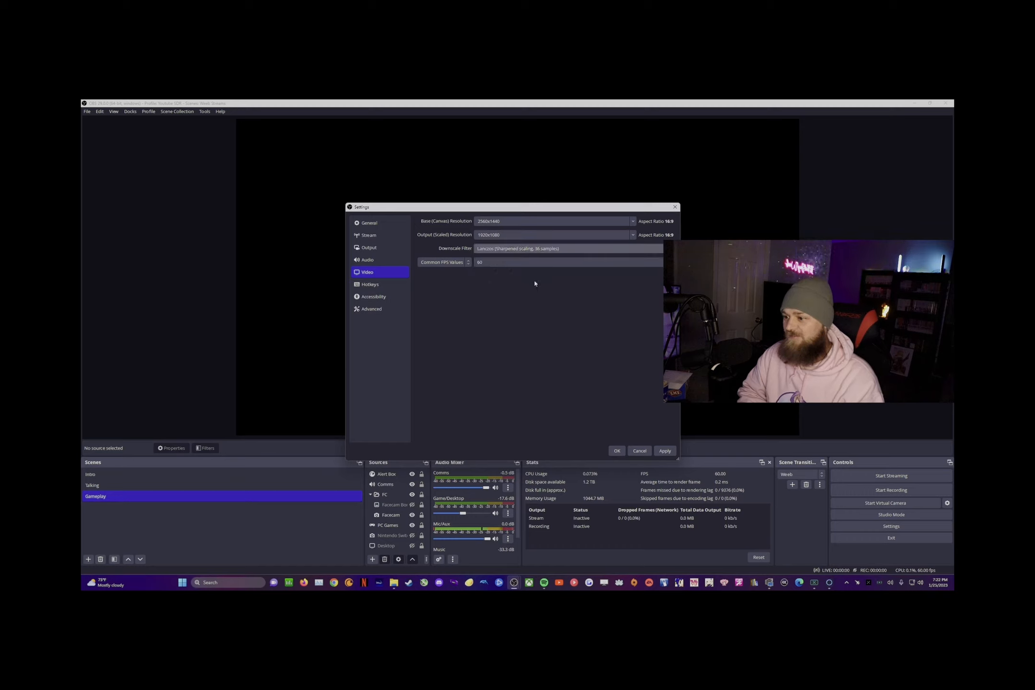
pyautogui.click(633, 234)
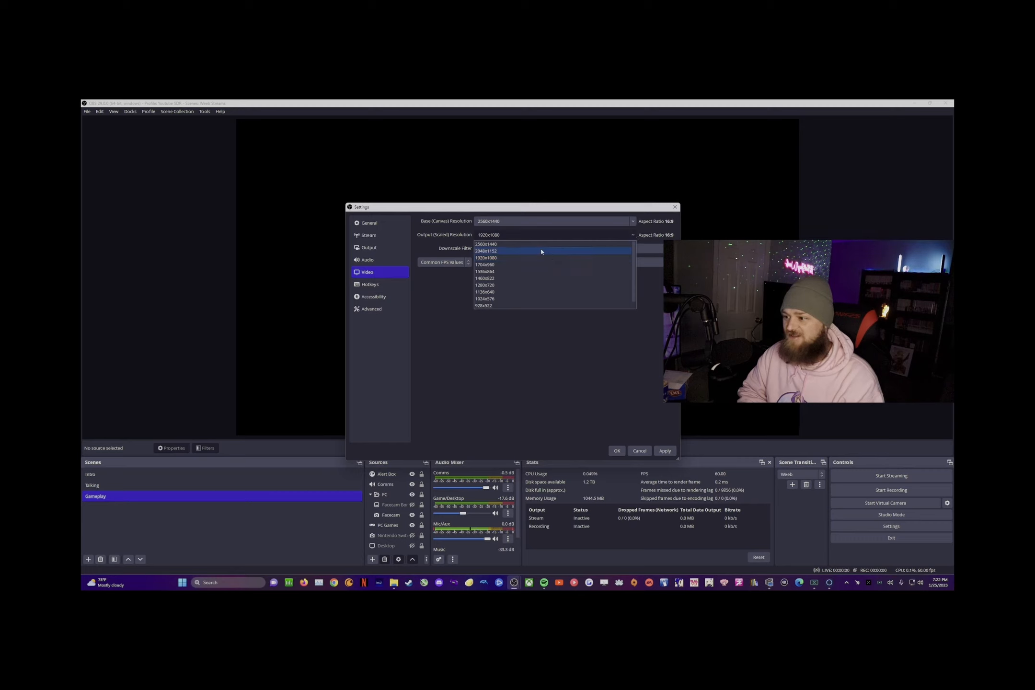
pyautogui.click(523, 259)
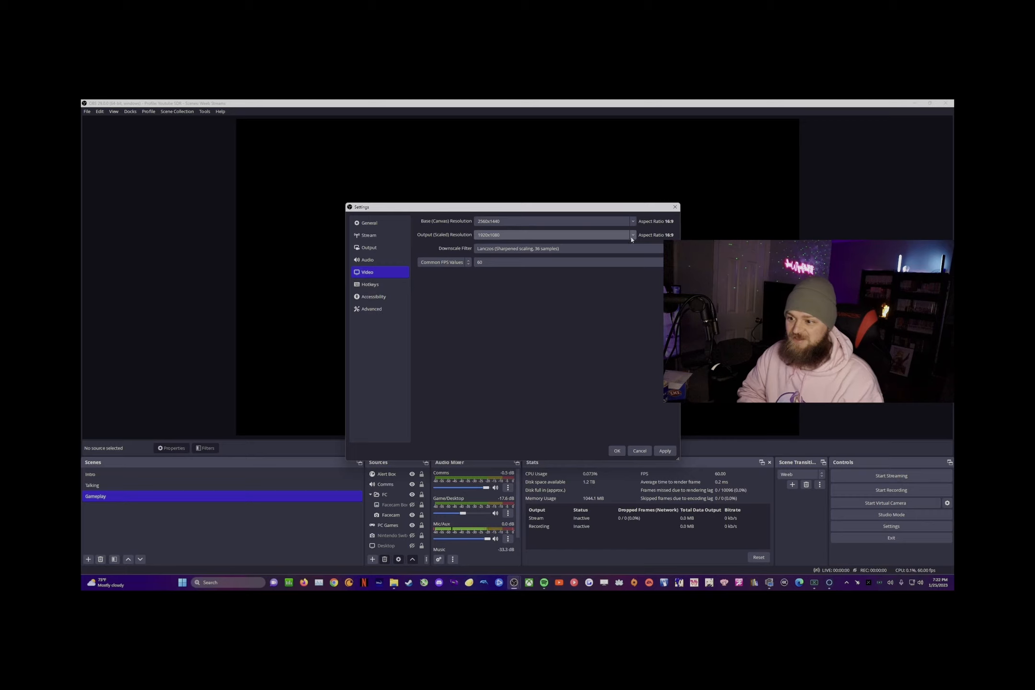
pyautogui.click(558, 234)
pyautogui.click(557, 245)
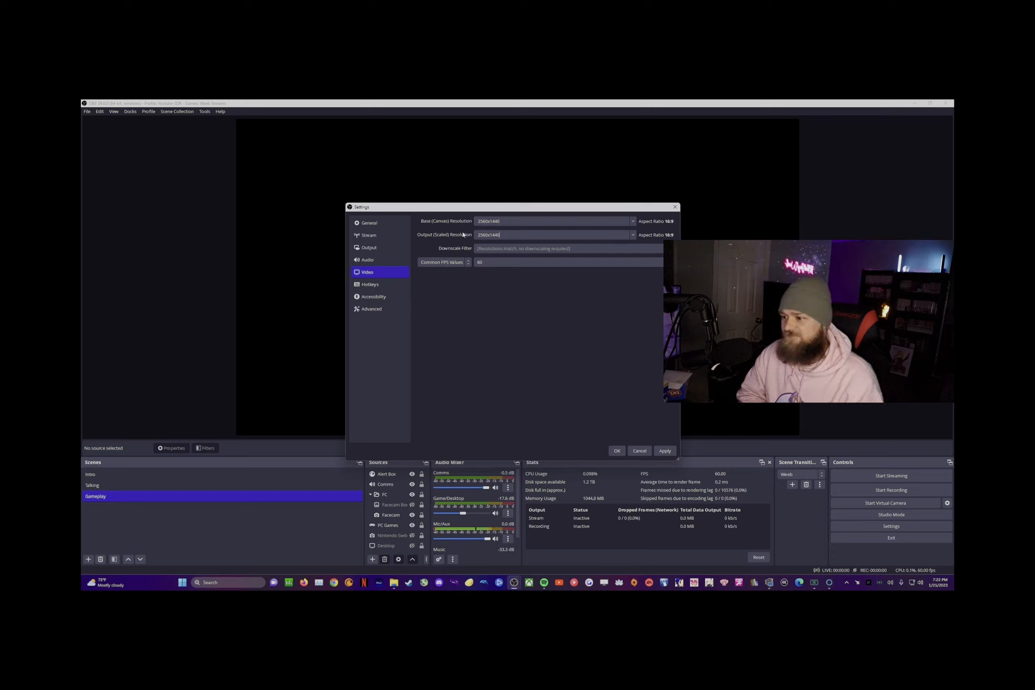
pyautogui.moveTo(505, 234); pyautogui.dragTo(441, 241)
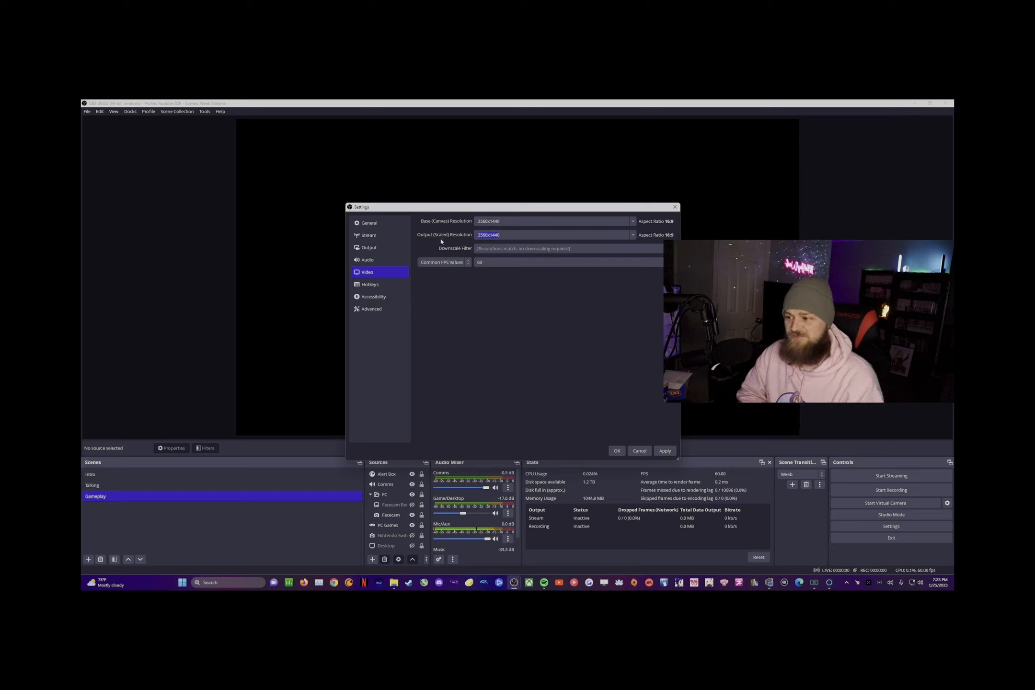
pyautogui.click(512, 235)
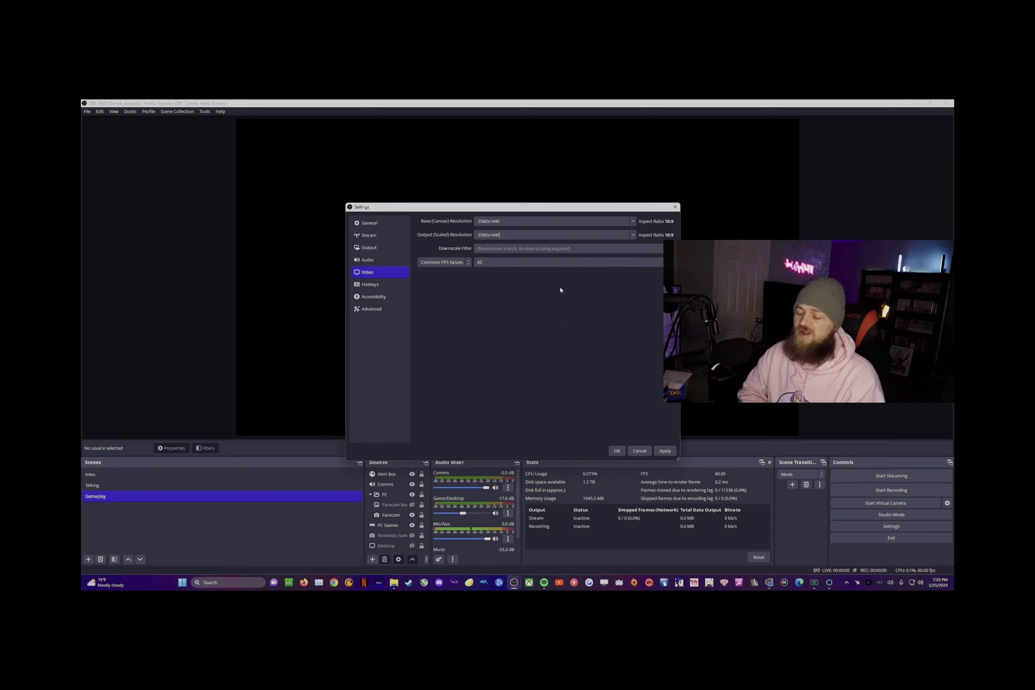
# Step: Cancel out of Settings without saving and switch to the Youtube profile
pyautogui.click(371, 308)
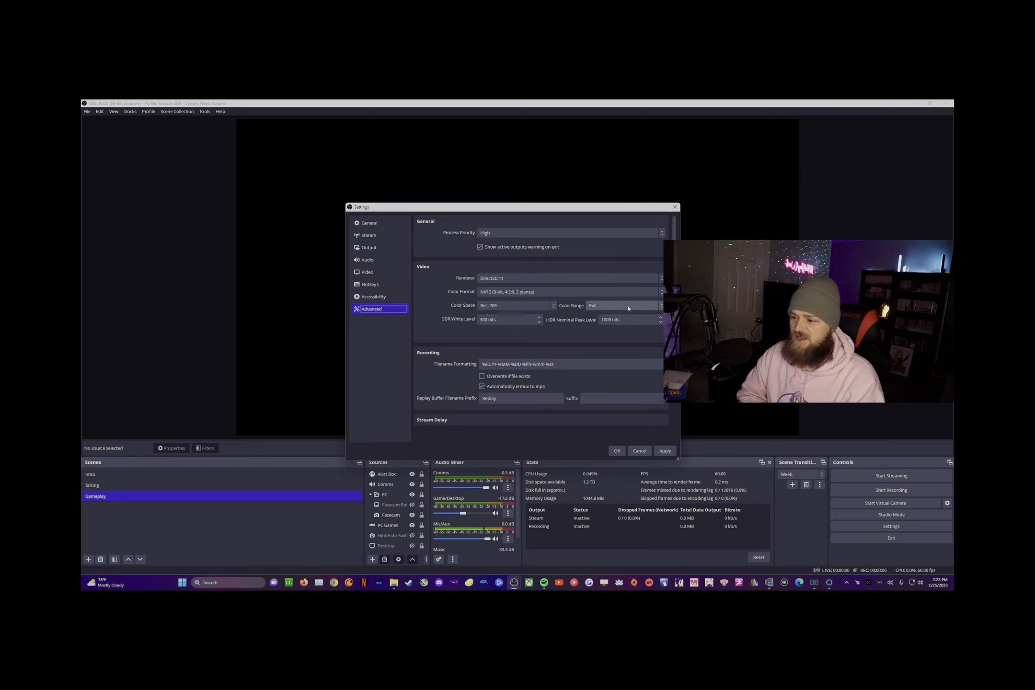
pyautogui.click(639, 451)
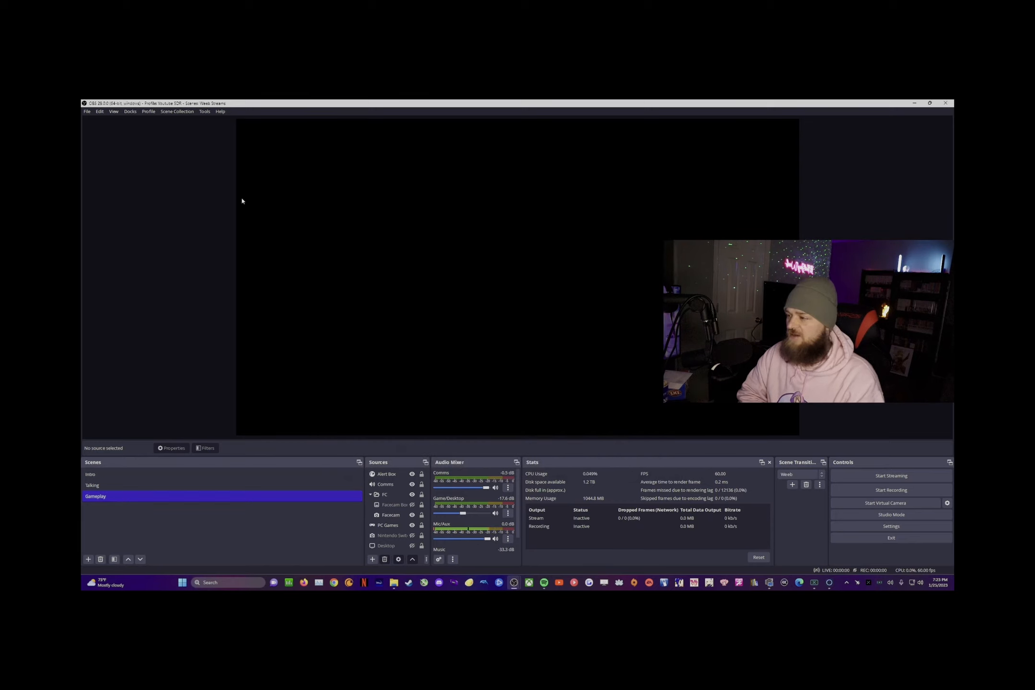
pyautogui.click(145, 111)
pyautogui.click(167, 215)
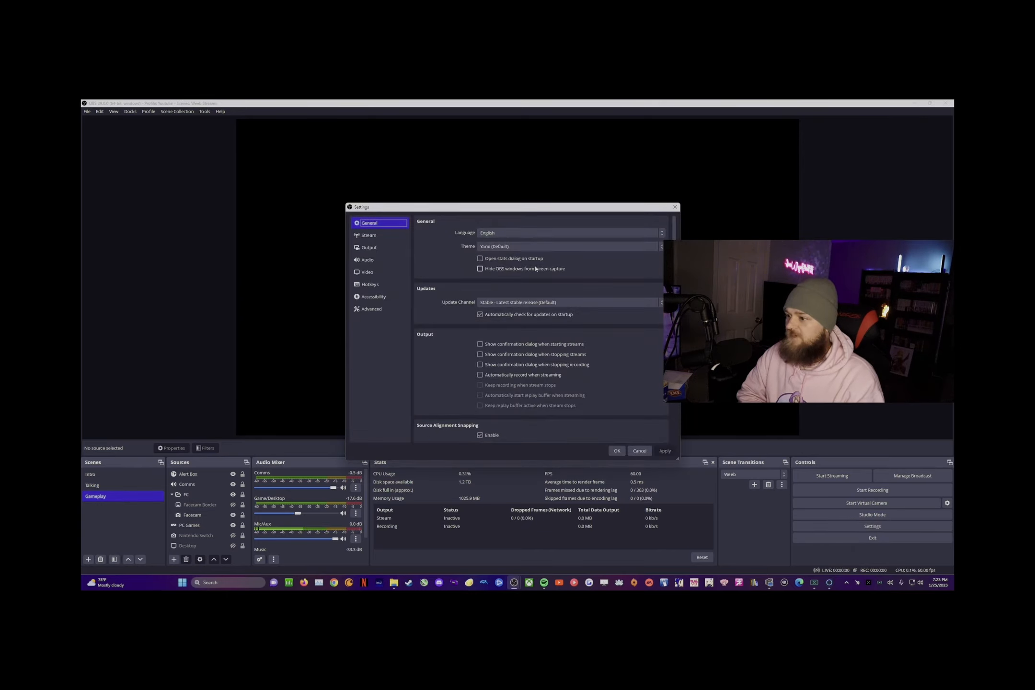
pyautogui.click(355, 235)
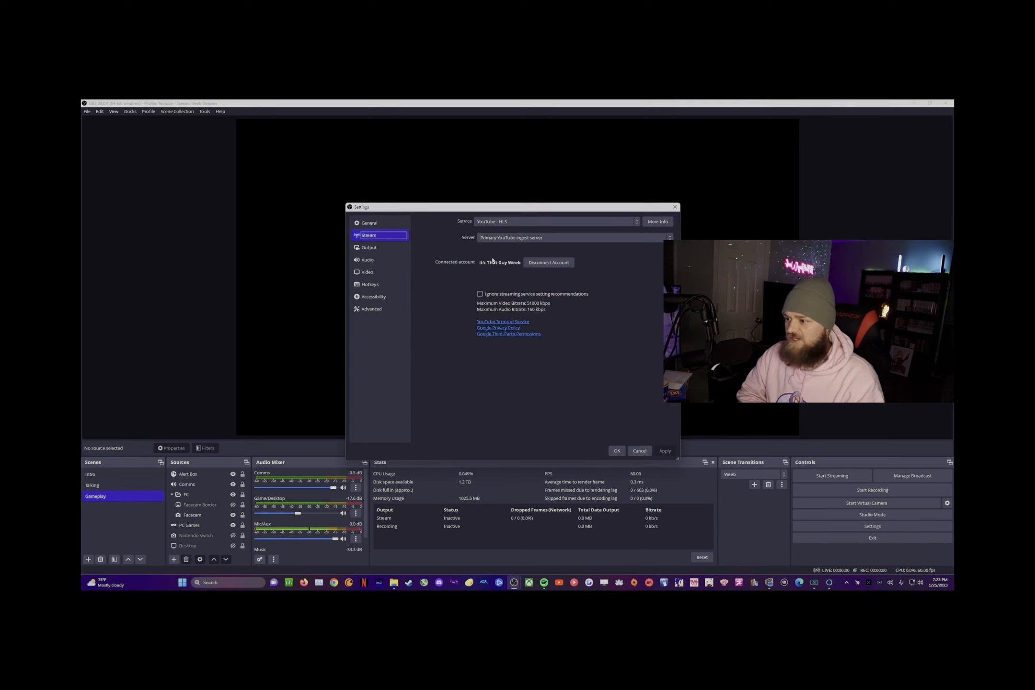
pyautogui.click(490, 223)
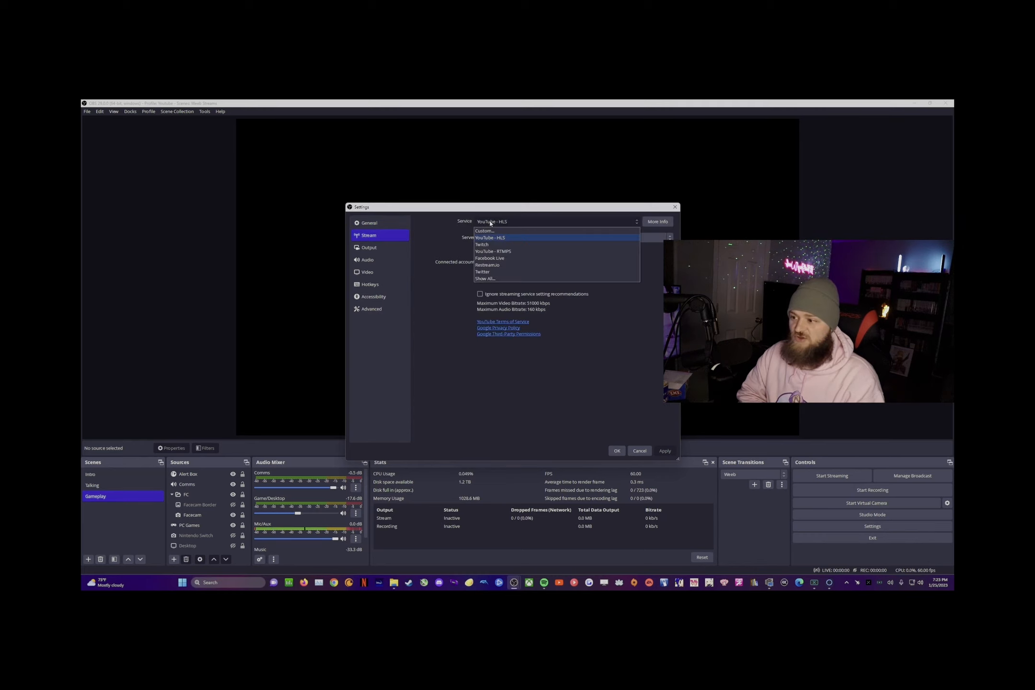
pyautogui.click(488, 281)
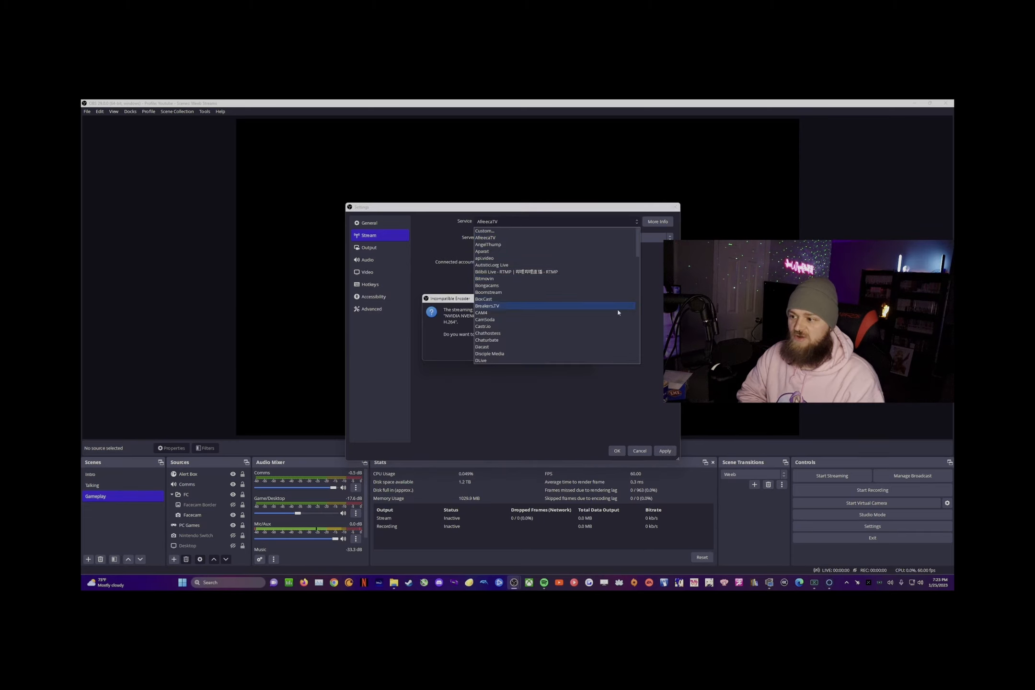
pyautogui.scroll(-20, 493, 335)
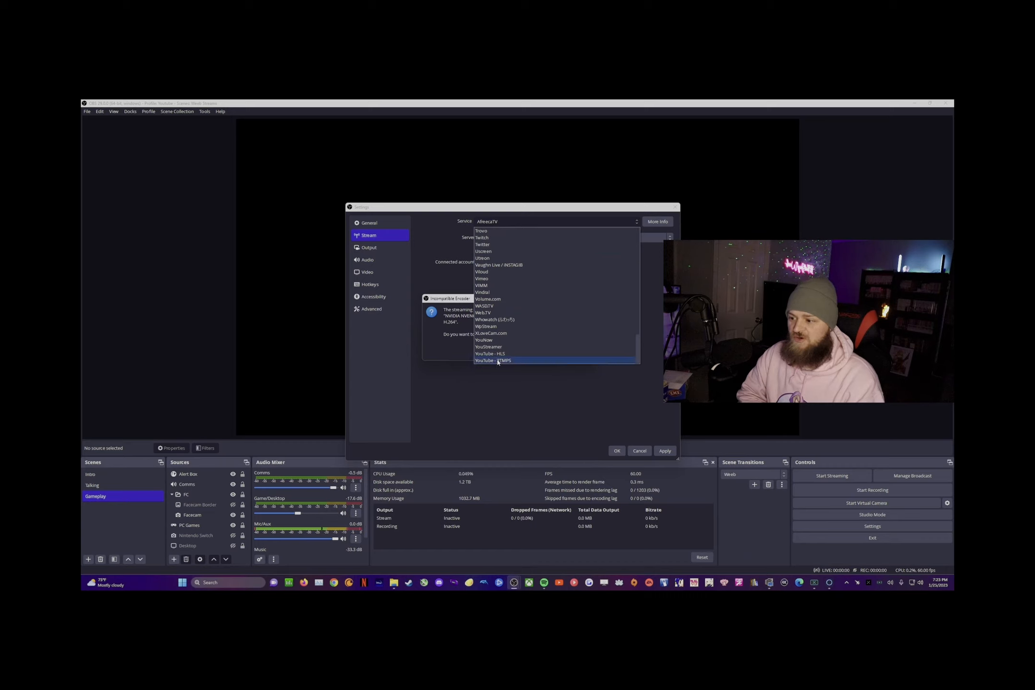
pyautogui.click(497, 354)
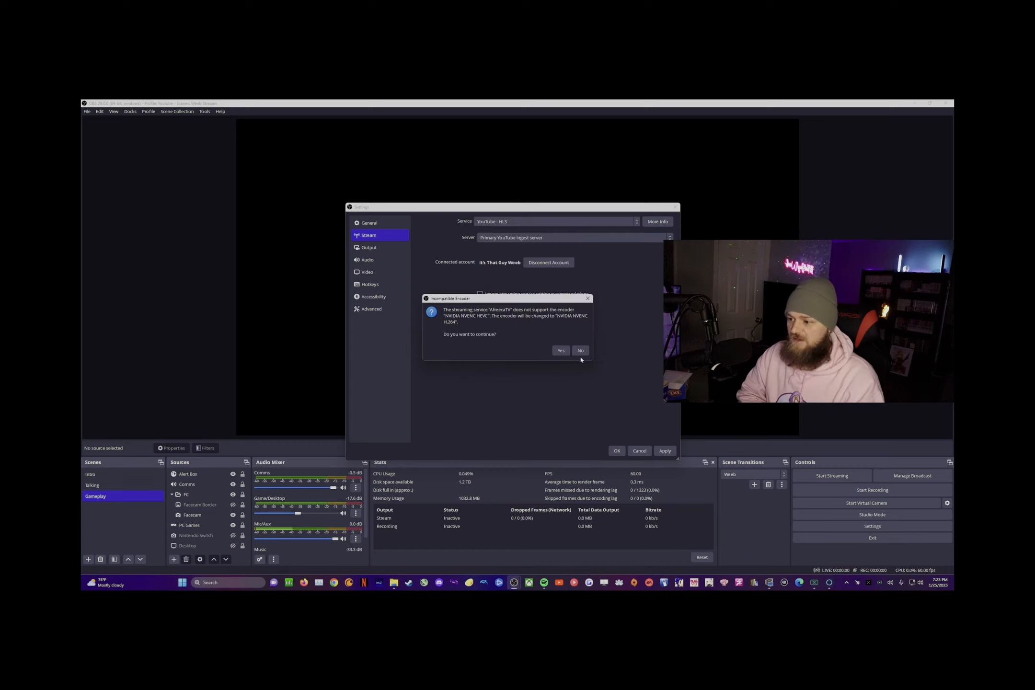
pyautogui.click(580, 351)
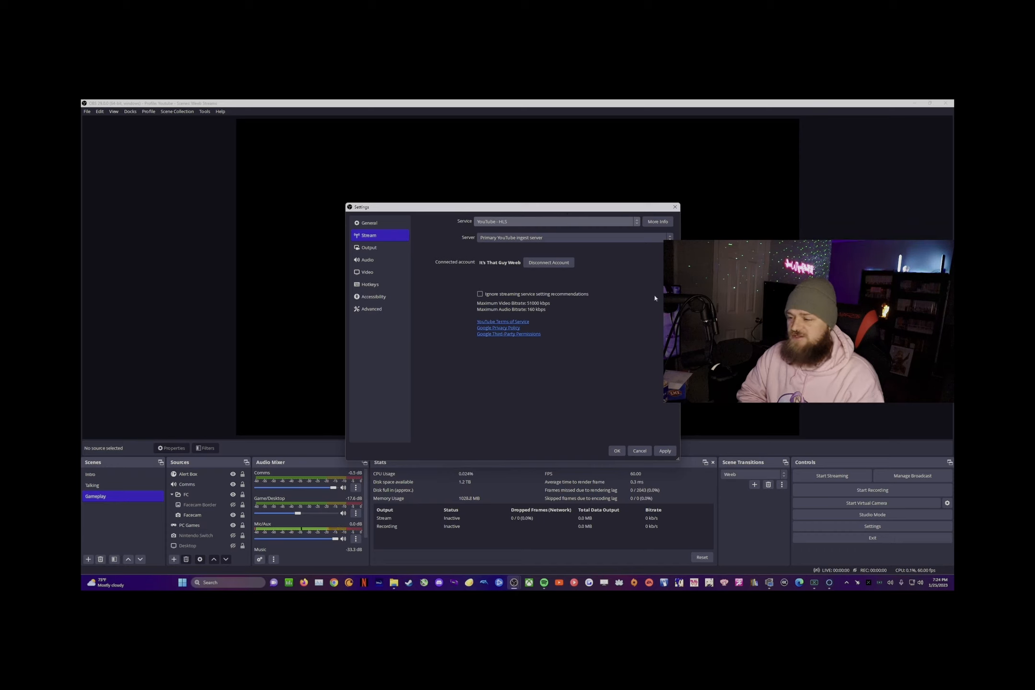
# Step: Keep the streaming encoder at NVIDIA NVENC HEVC in the Output settings
pyautogui.click(367, 247)
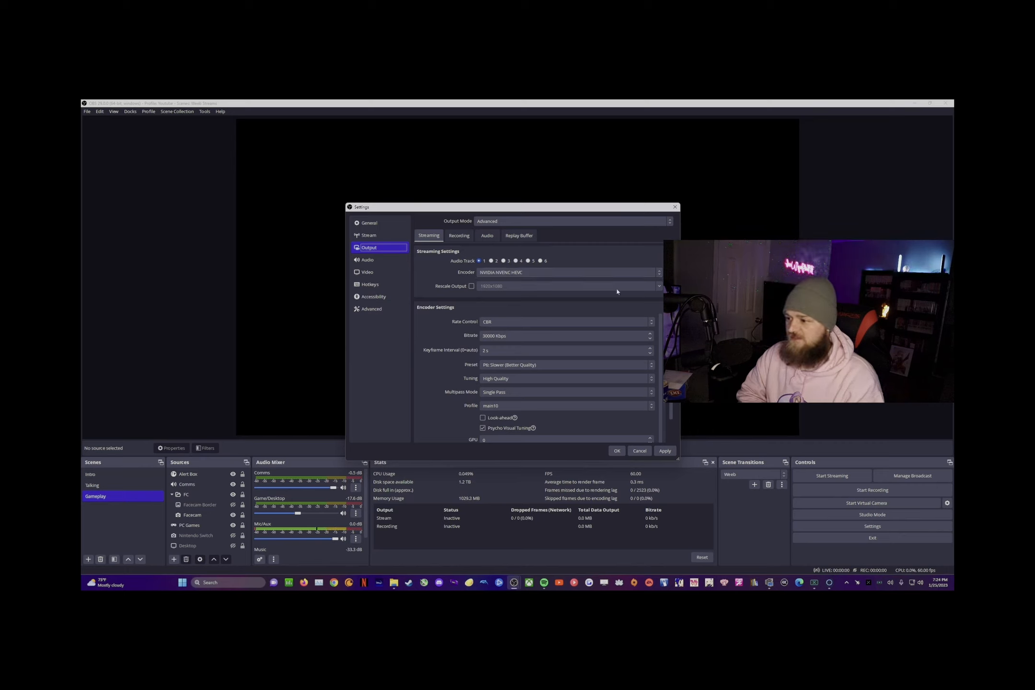
pyautogui.click(541, 272)
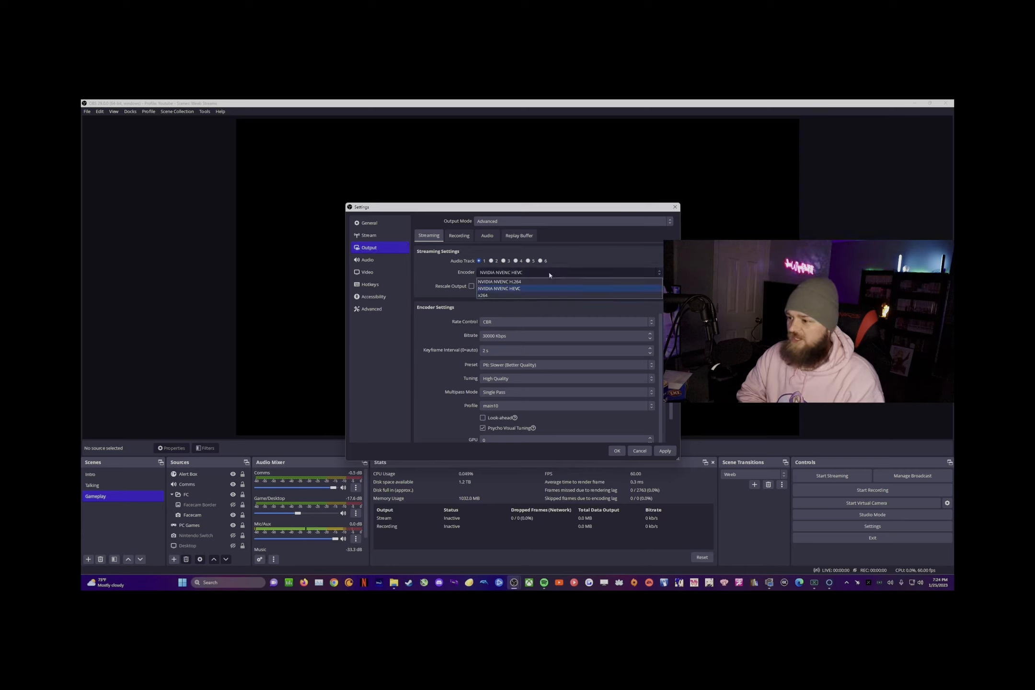
pyautogui.click(511, 289)
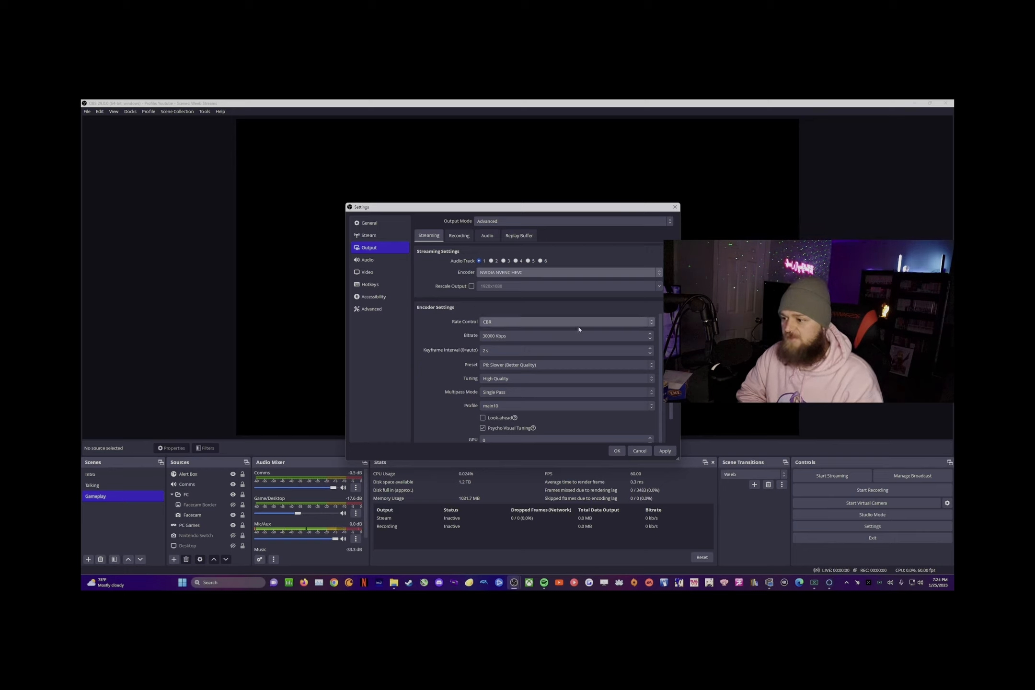
pyautogui.scroll(-1, 472, 352)
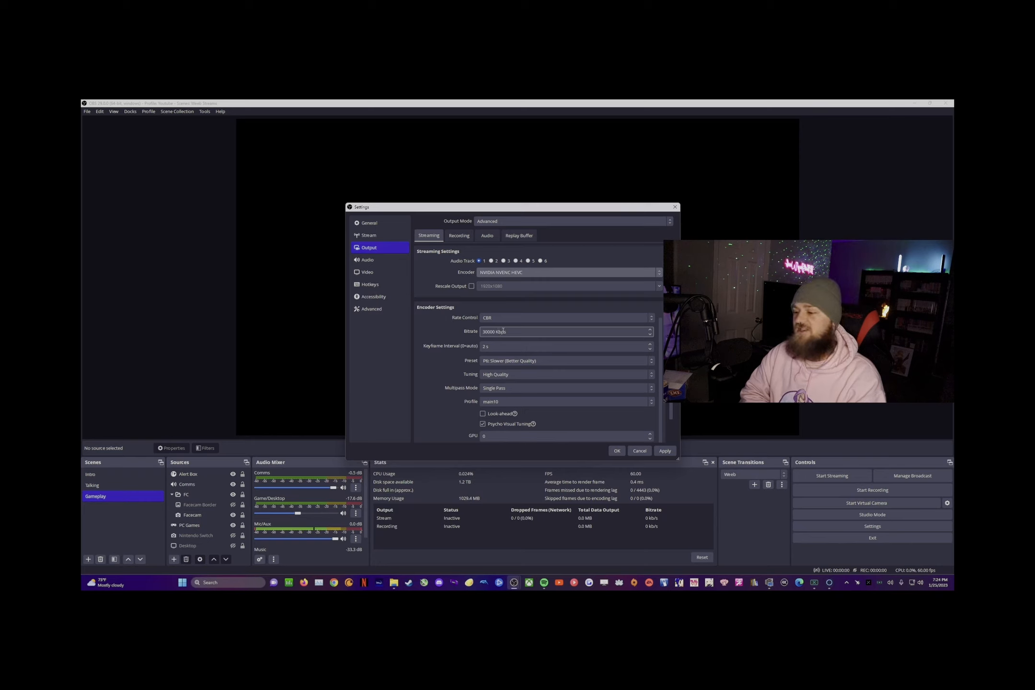
# Step: Inspect the 30000 Kbps streaming bitrate value
pyautogui.doubleClick(488, 332)
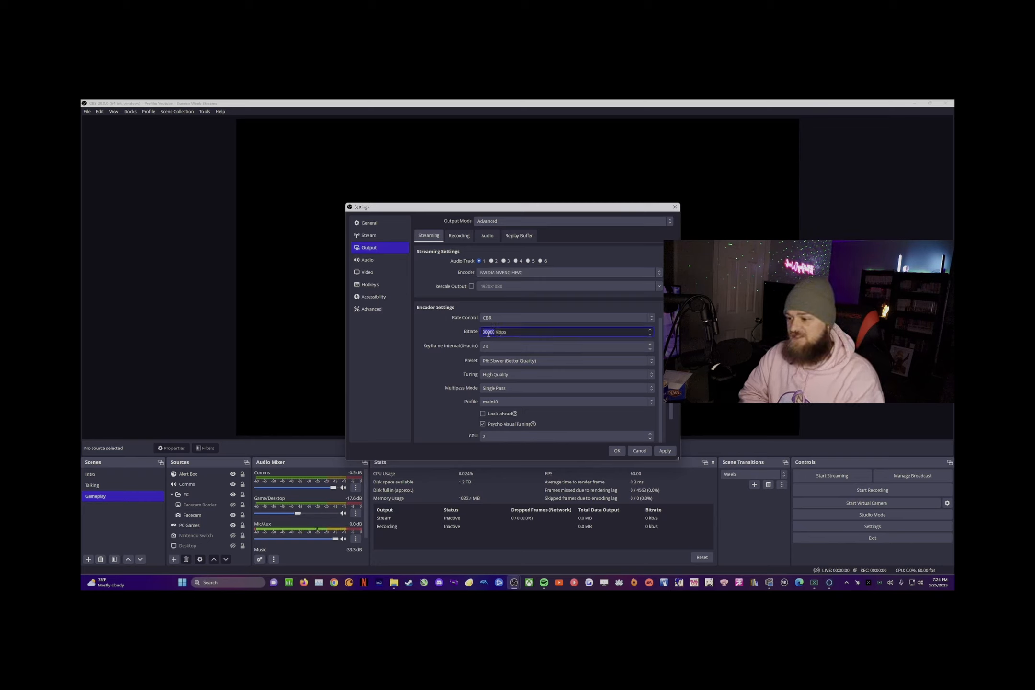
pyautogui.click(496, 331)
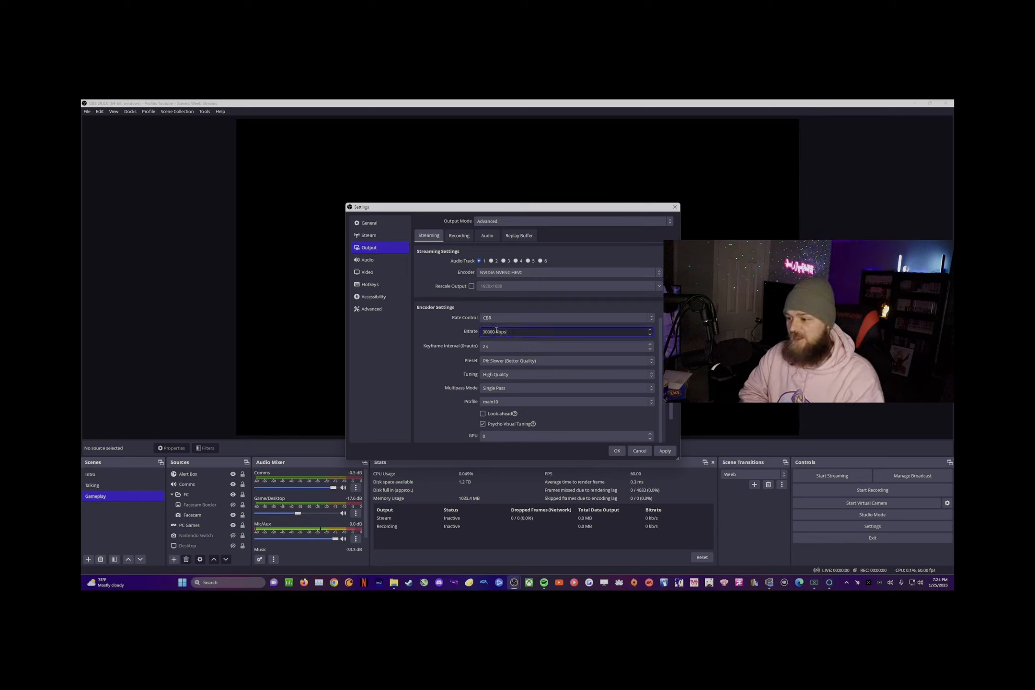
pyautogui.moveTo(496, 332); pyautogui.dragTo(397, 324)
pyautogui.click(454, 333)
pyautogui.moveTo(512, 331); pyautogui.dragTo(477, 331)
pyautogui.click(511, 332)
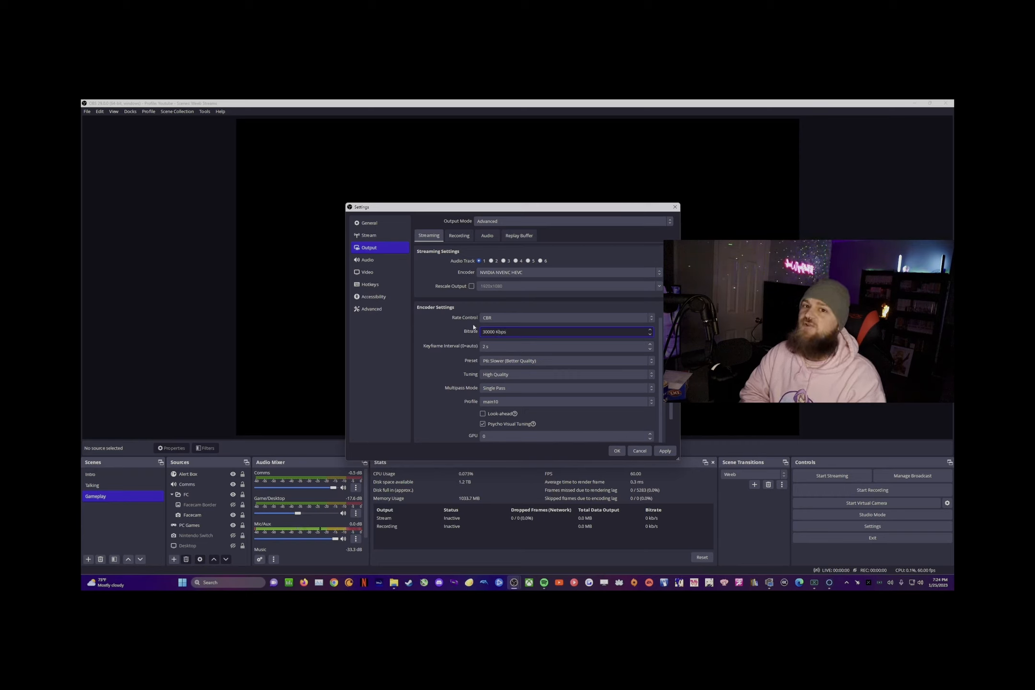
pyautogui.moveTo(509, 332); pyautogui.dragTo(456, 325)
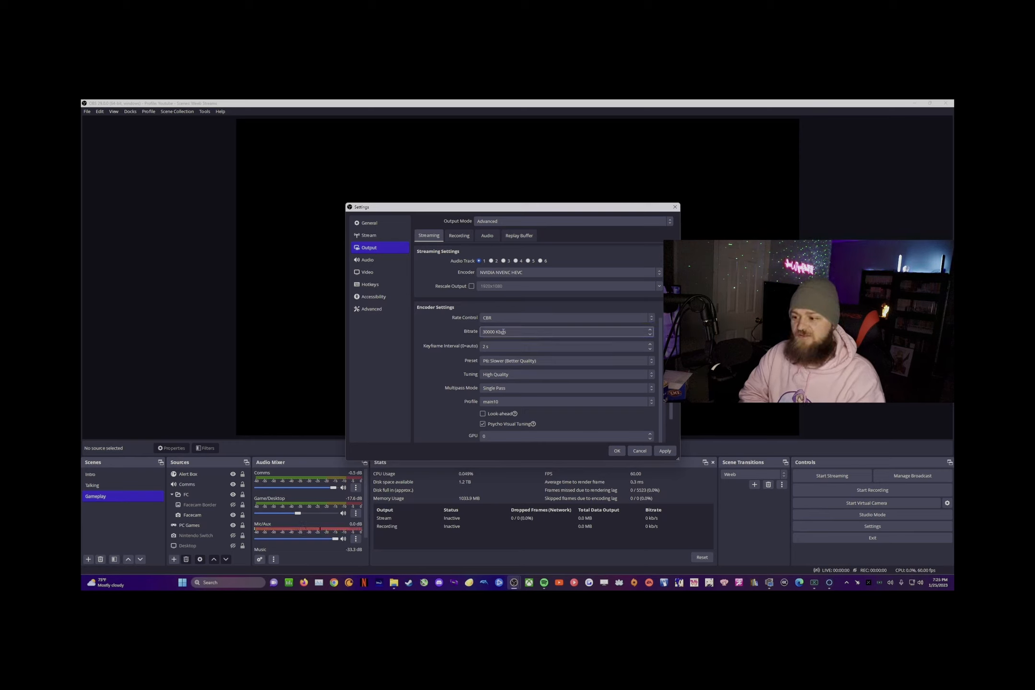
pyautogui.click(542, 351)
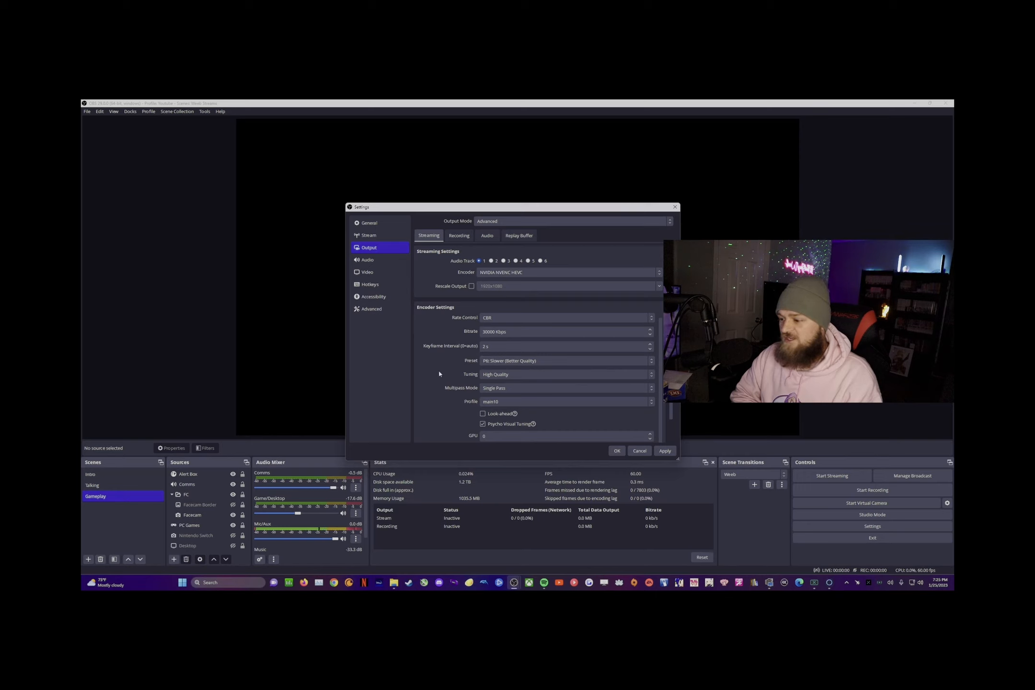
pyautogui.click(508, 363)
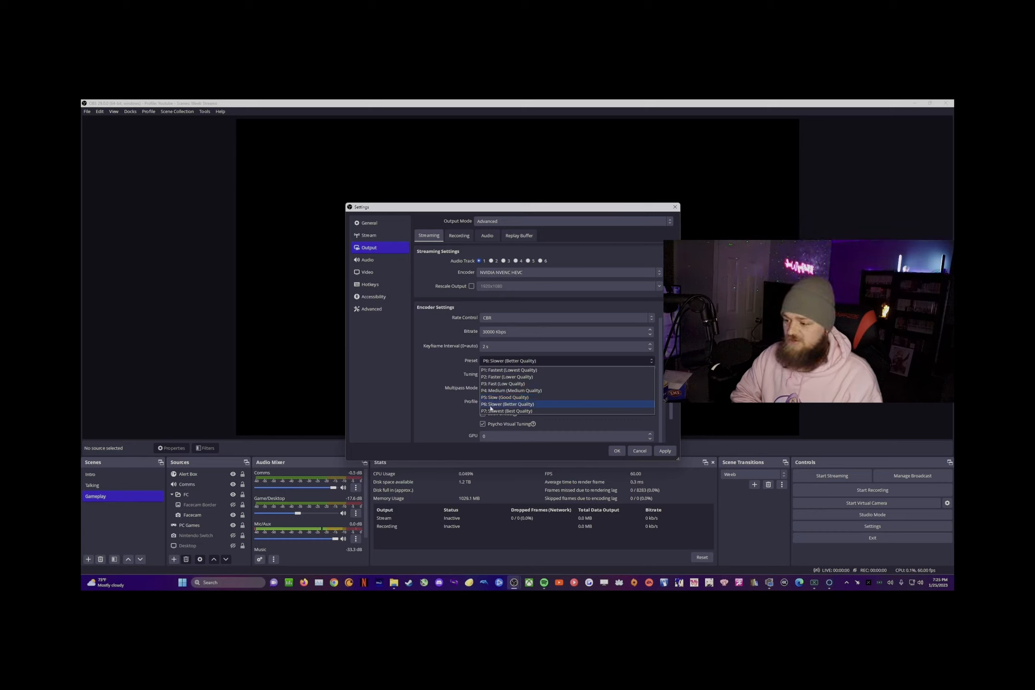
pyautogui.click(491, 406)
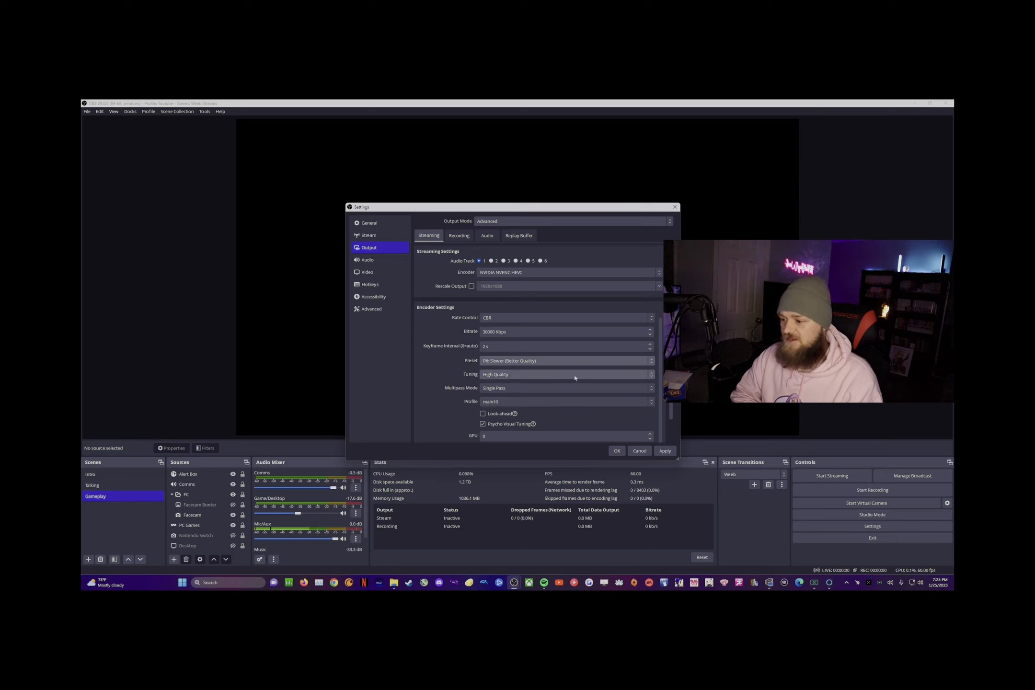
pyautogui.click(524, 378)
pyautogui.click(372, 394)
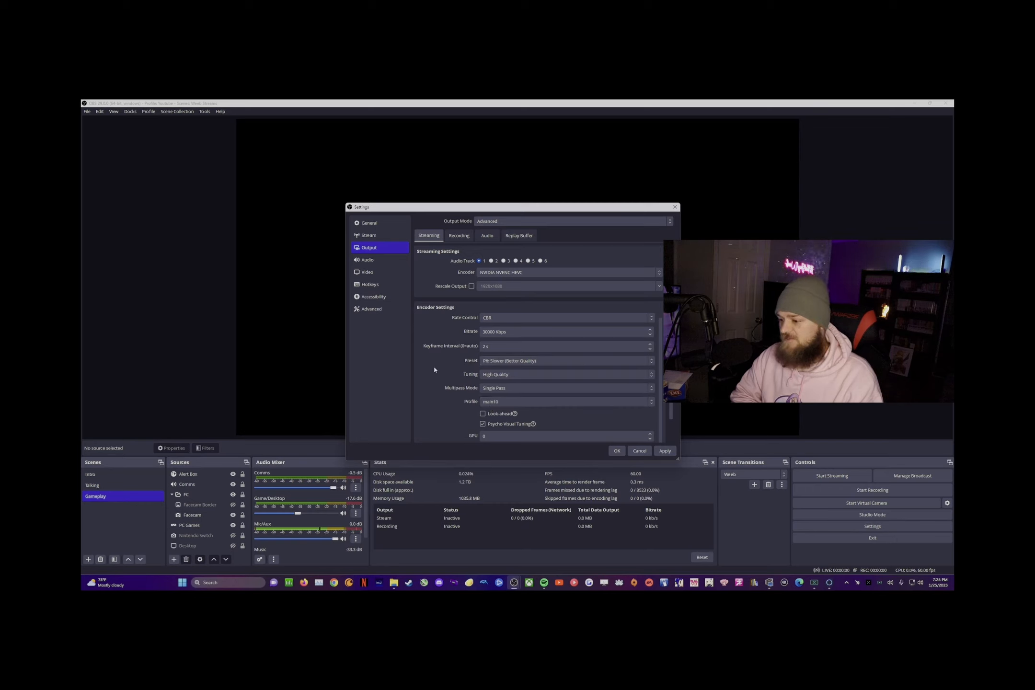
pyautogui.click(507, 392)
pyautogui.scroll(-2, 442, 392)
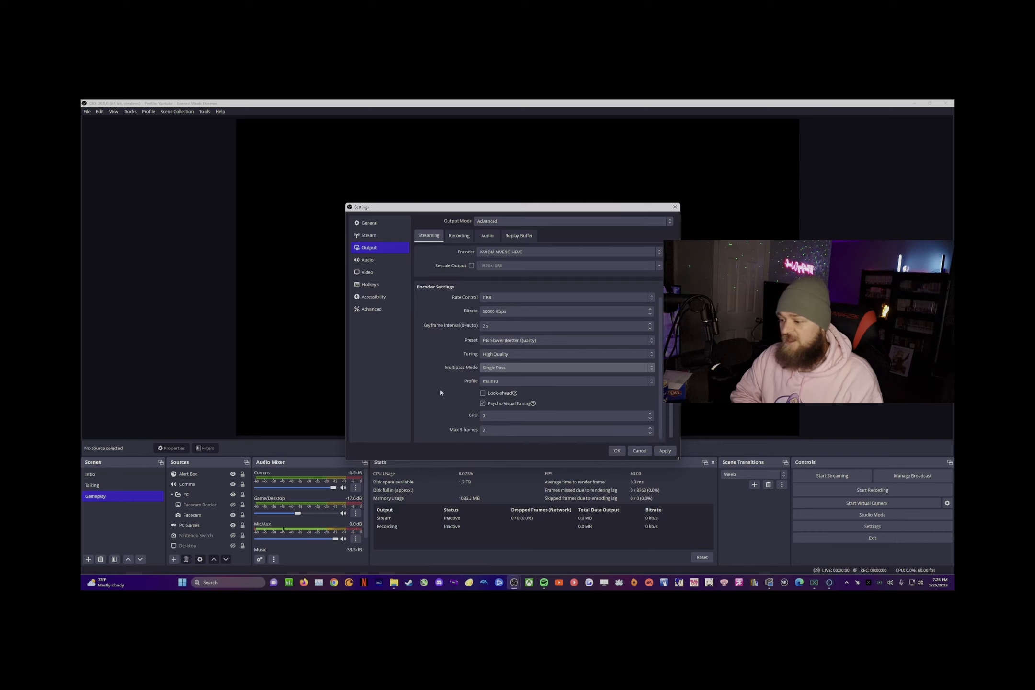
pyautogui.click(563, 378)
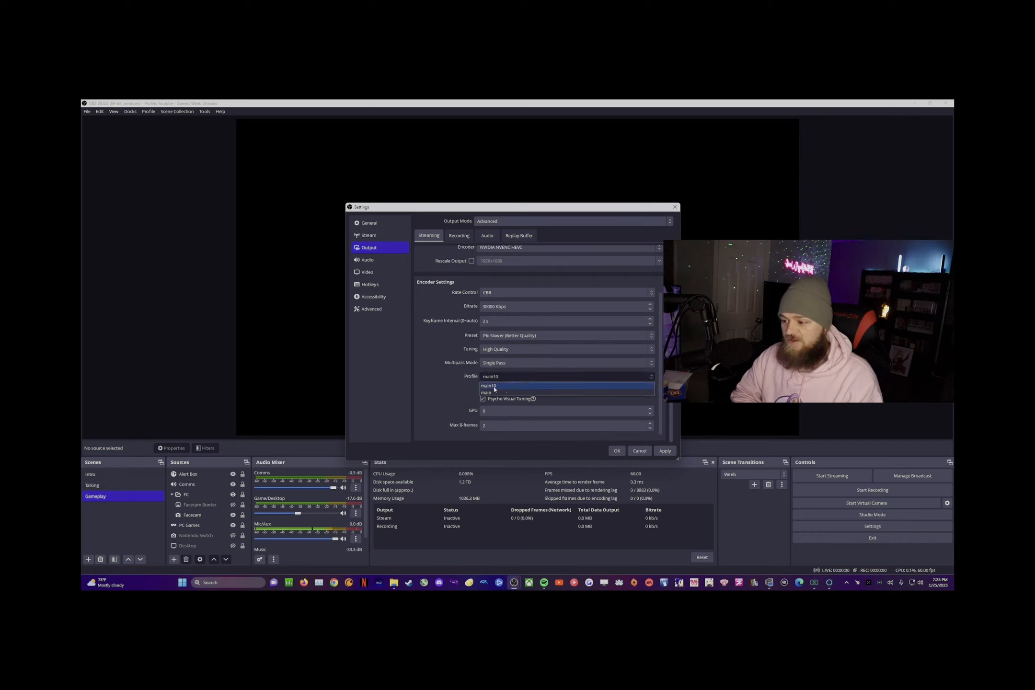
pyautogui.click(532, 387)
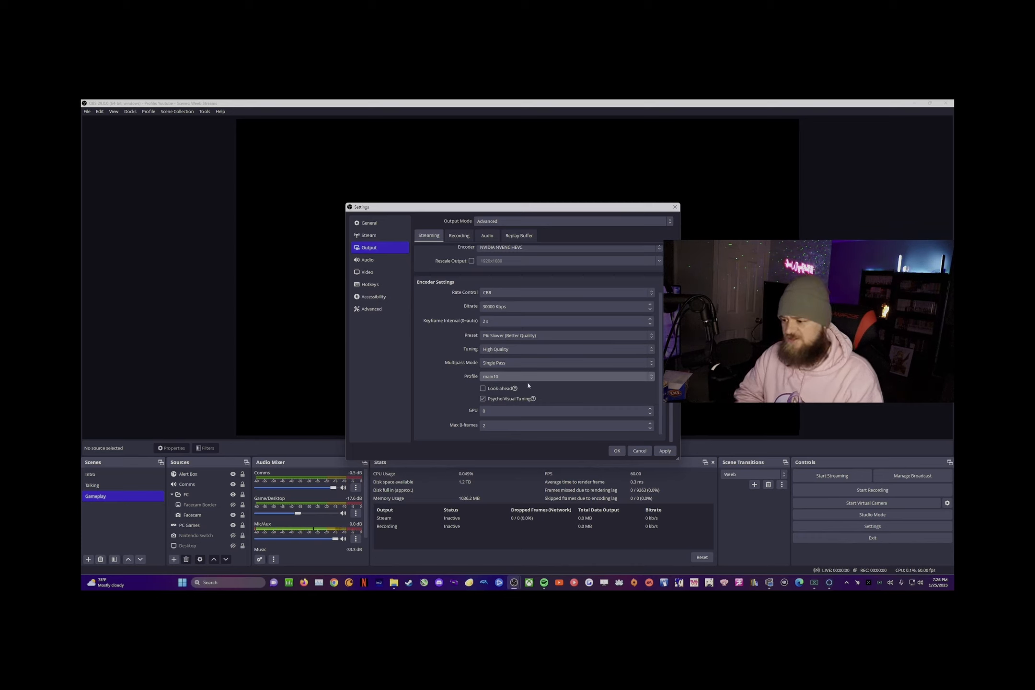
pyautogui.click(489, 377)
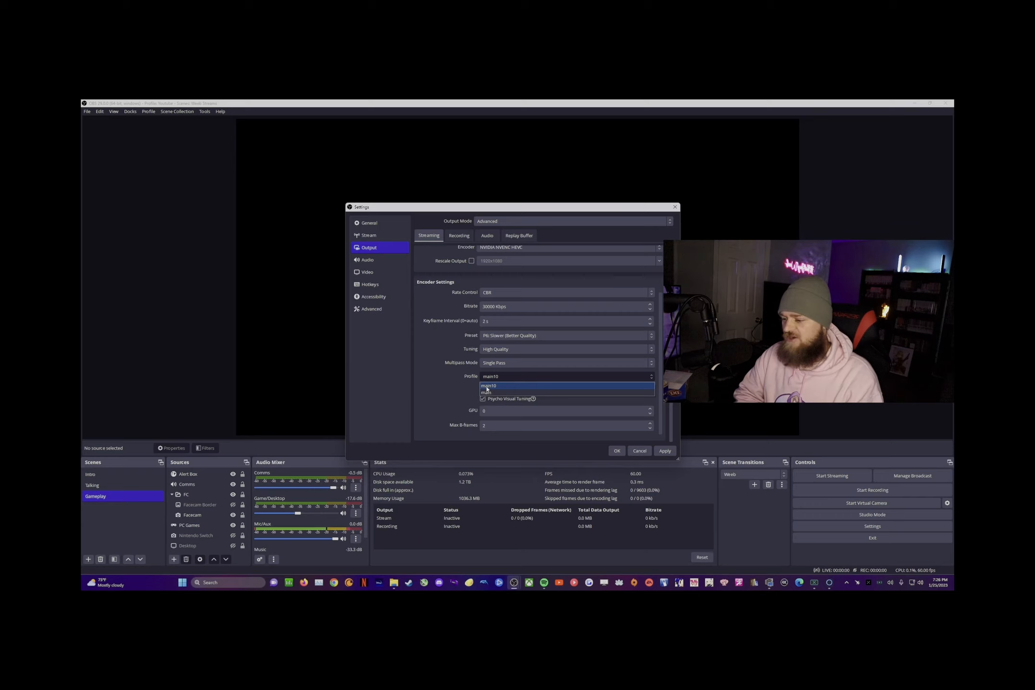
pyautogui.click(487, 387)
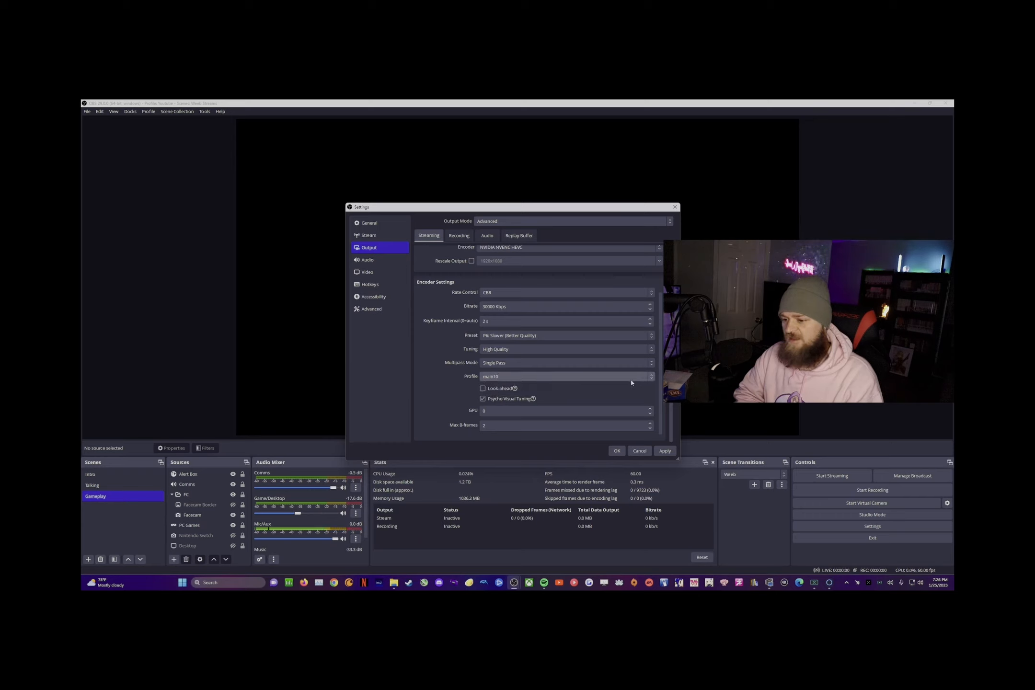
pyautogui.click(530, 379)
pyautogui.click(494, 394)
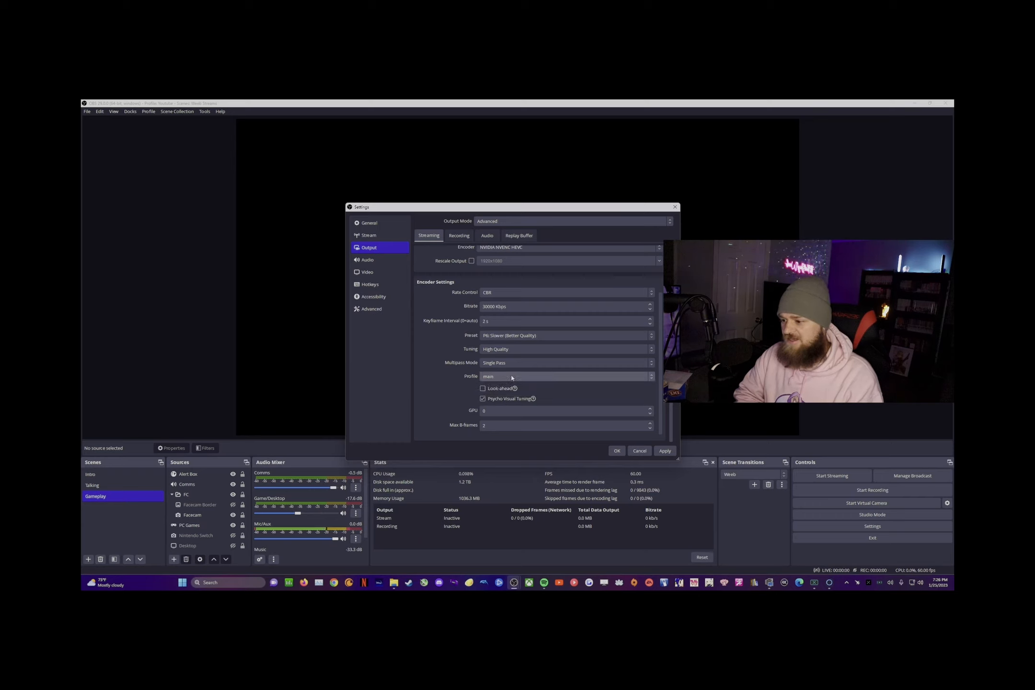
pyautogui.click(512, 378)
pyautogui.click(505, 385)
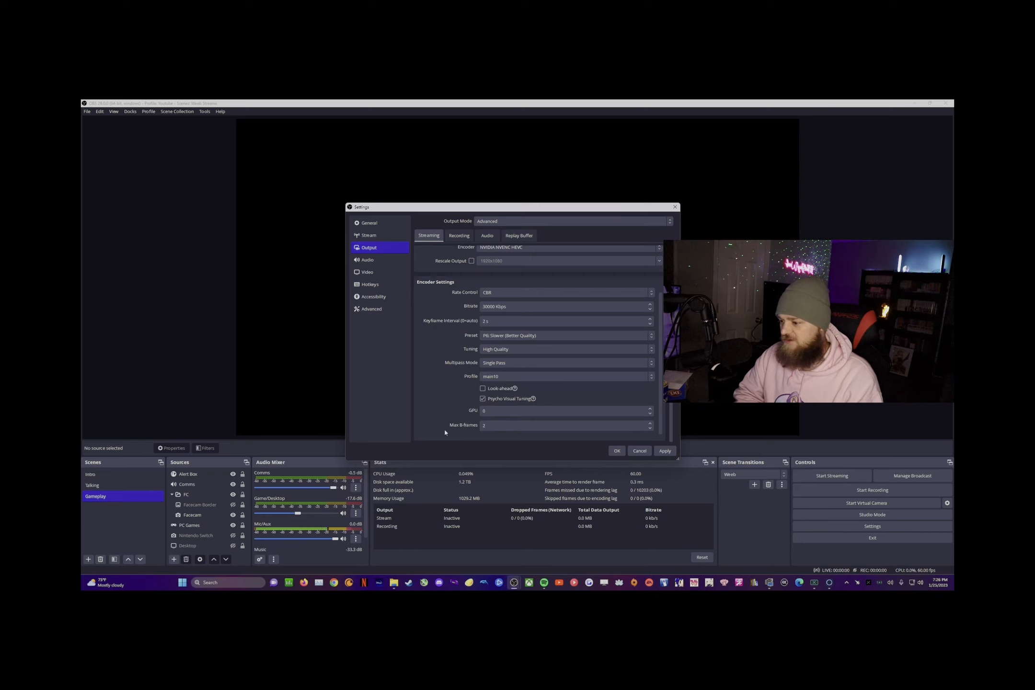
# Step: Set the output scaled resolution to 1920x1080 with the Lanczos downscale filter
pyautogui.click(374, 272)
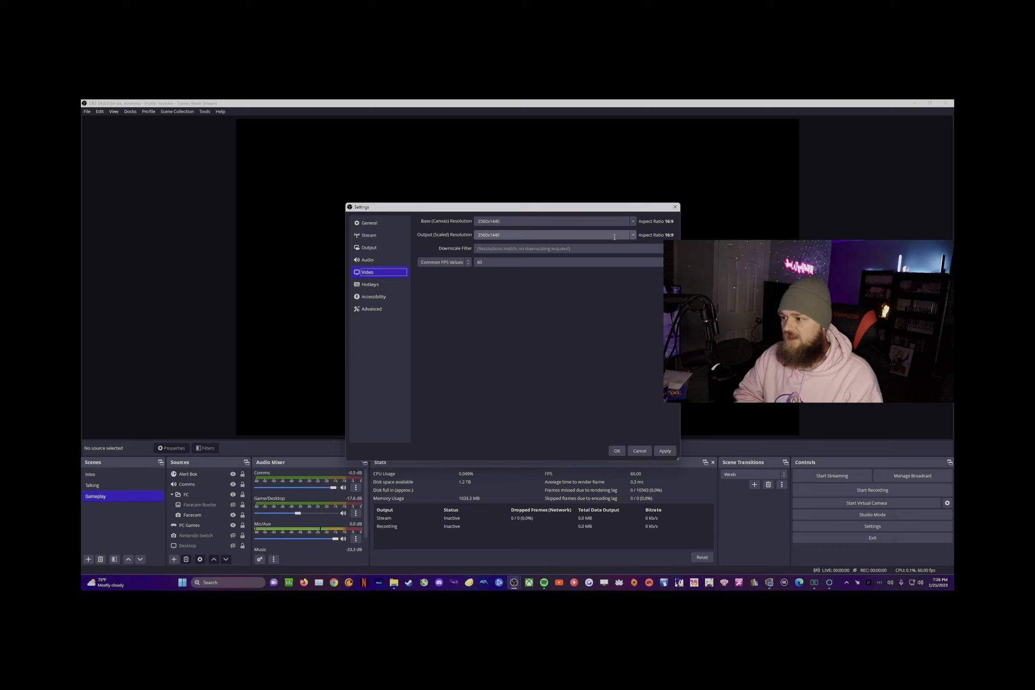
pyautogui.click(633, 235)
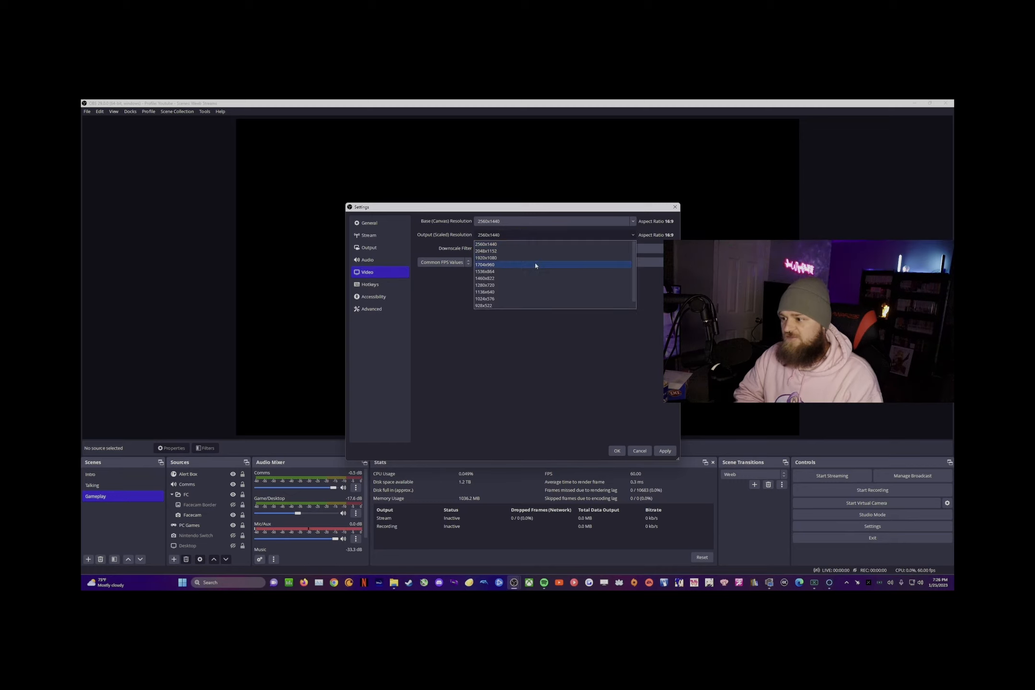
pyautogui.click(520, 261)
pyautogui.click(510, 250)
pyautogui.click(516, 278)
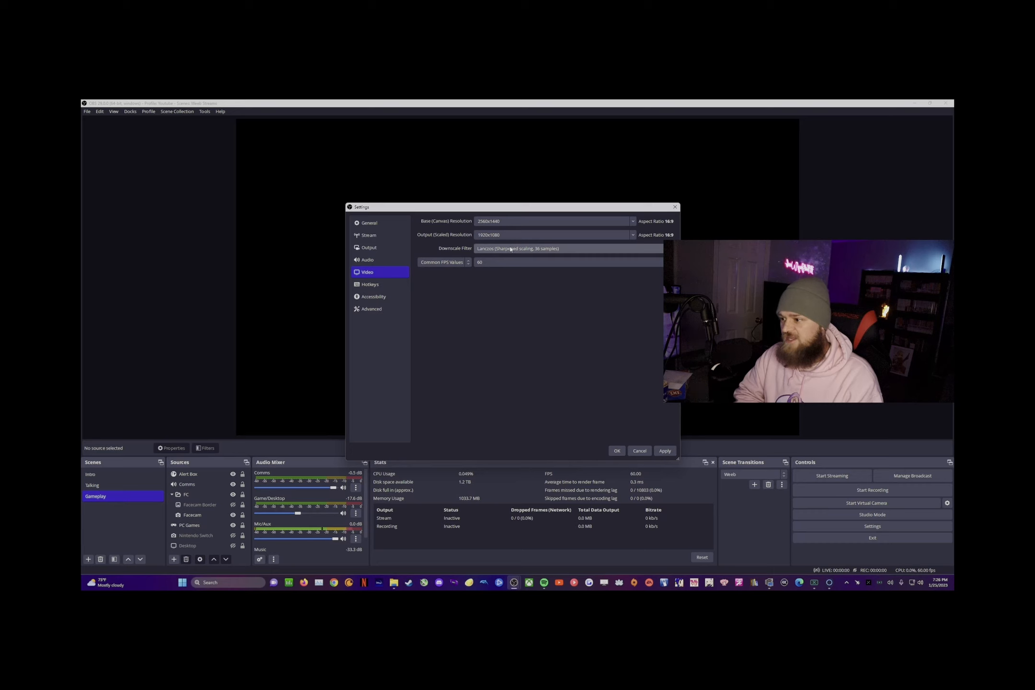
# Step: Change the streaming bitrate to 30000 Kbps
pyautogui.click(369, 248)
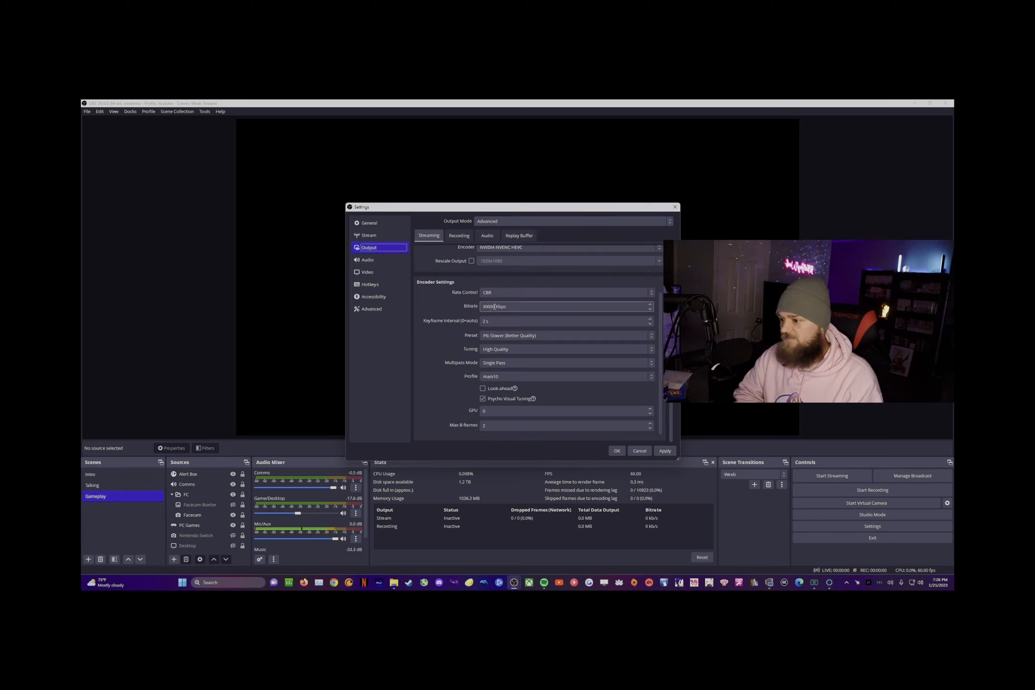
pyautogui.doubleClick(489, 307)
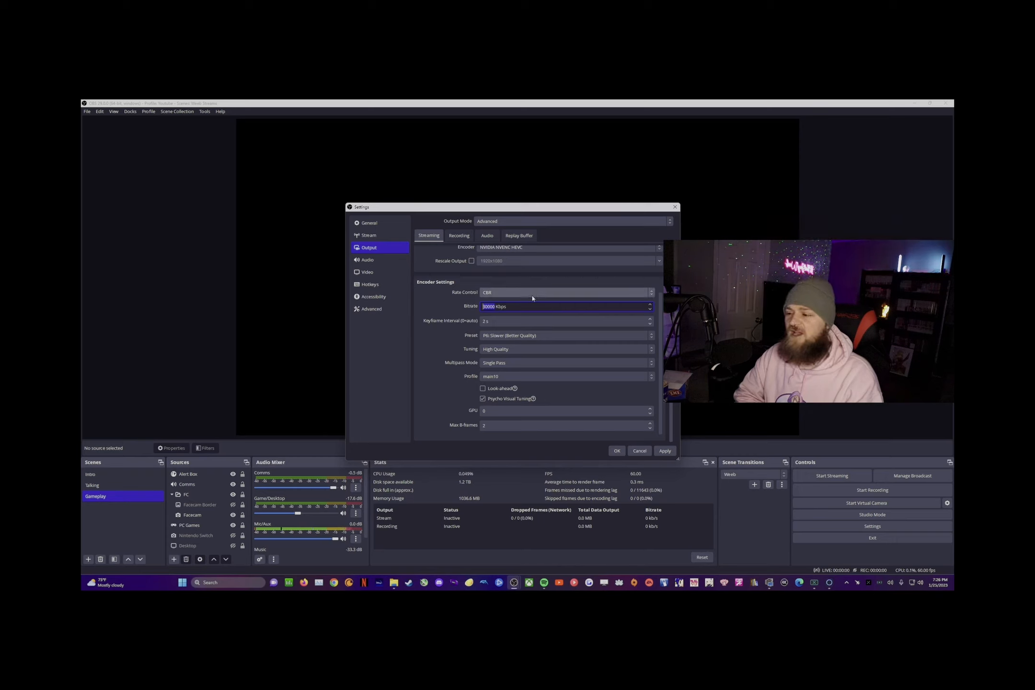
pyautogui.write('1500')
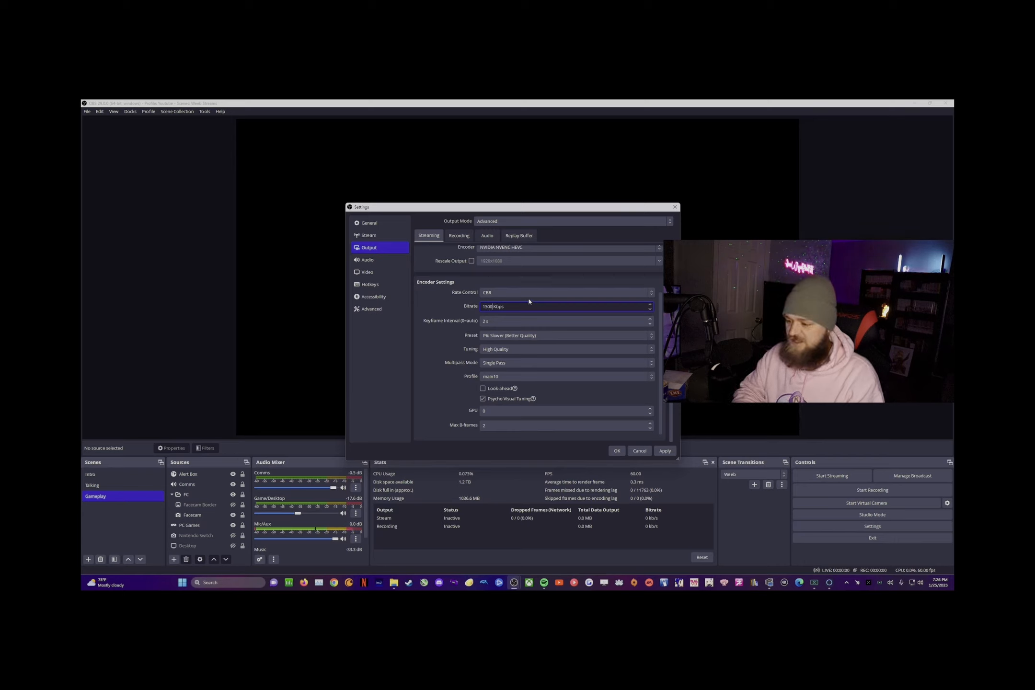
pyautogui.write('0')
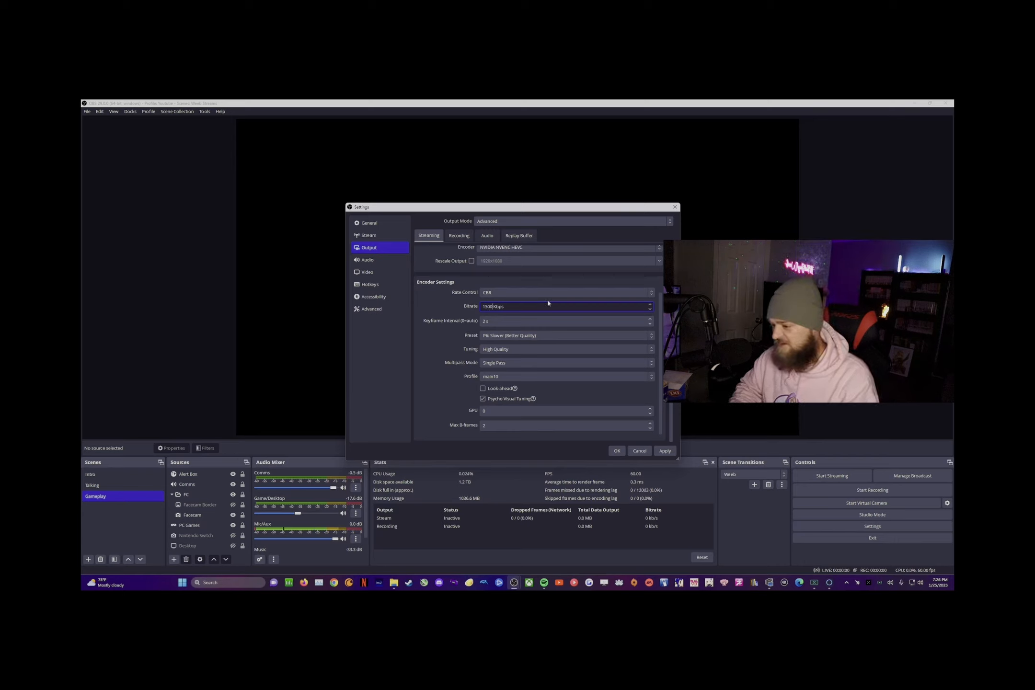
pyautogui.press('BackSpace')
pyautogui.press('BackSpace')
pyautogui.press('BackSpace')
pyautogui.press('BackSpace')
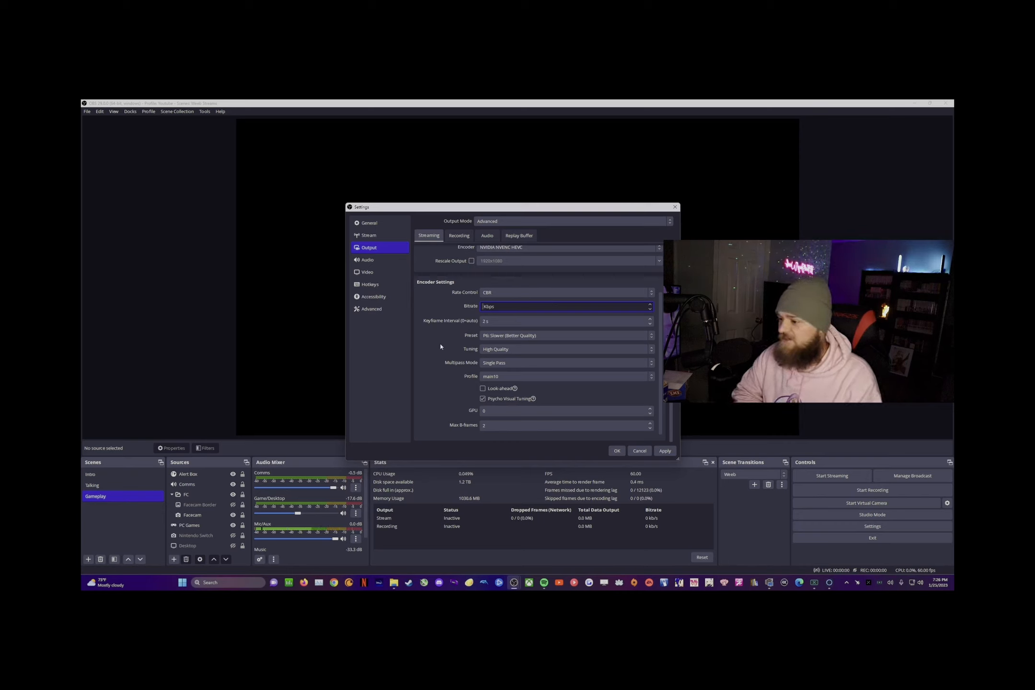
pyautogui.write('30000')
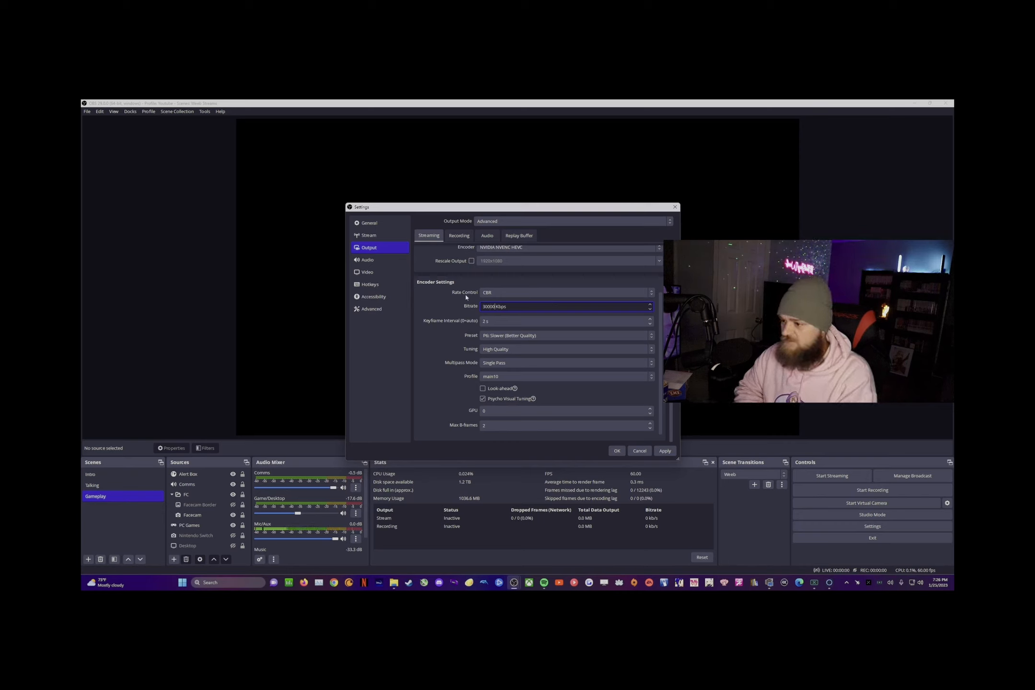
# Step: Recheck the output scaled resolution in Video settings, then open the Advanced page
pyautogui.click(376, 272)
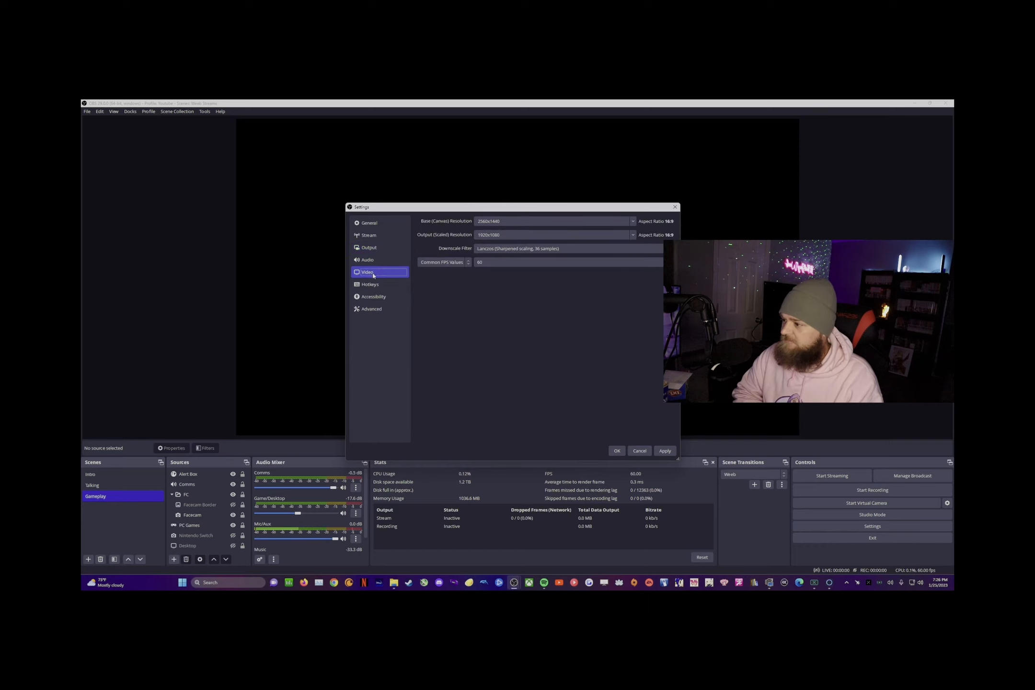
pyautogui.click(633, 235)
pyautogui.click(559, 245)
pyautogui.click(375, 309)
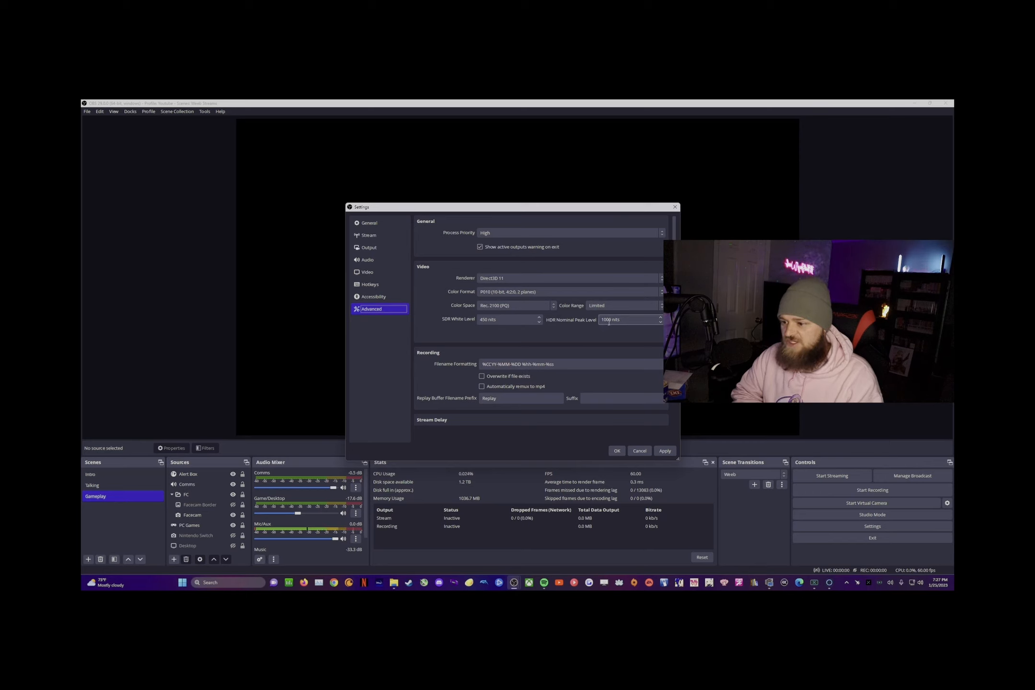
# Step: Scroll the Advanced page to Automatically Reconnect and cancel Settings without applying changes
pyautogui.scroll(-3, 539, 350)
pyautogui.scroll(-4, 638, 372)
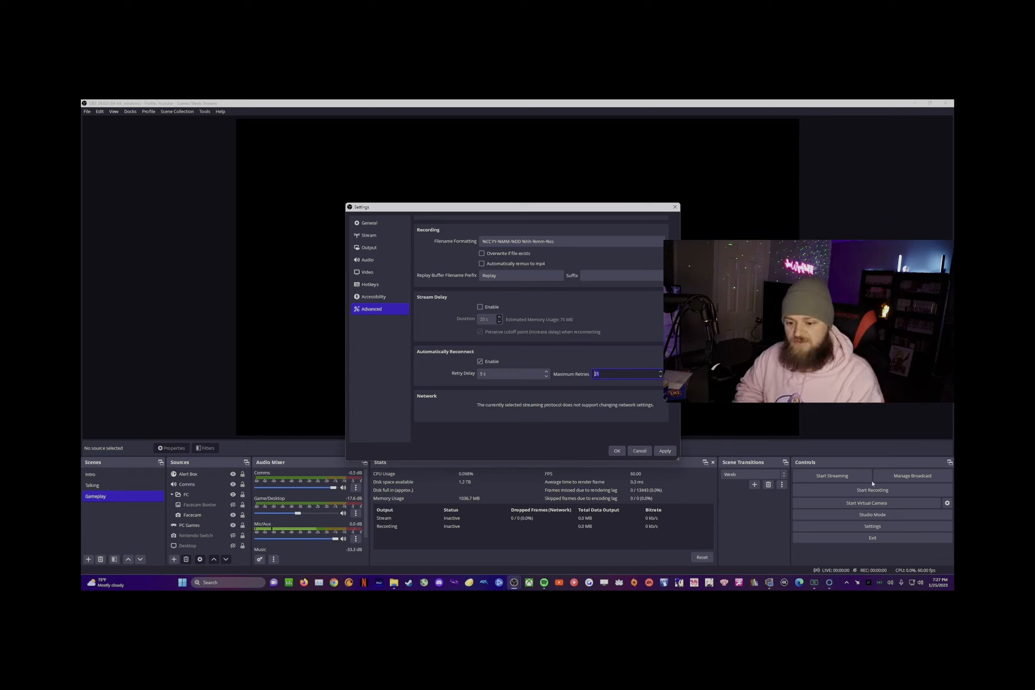
pyautogui.click(639, 450)
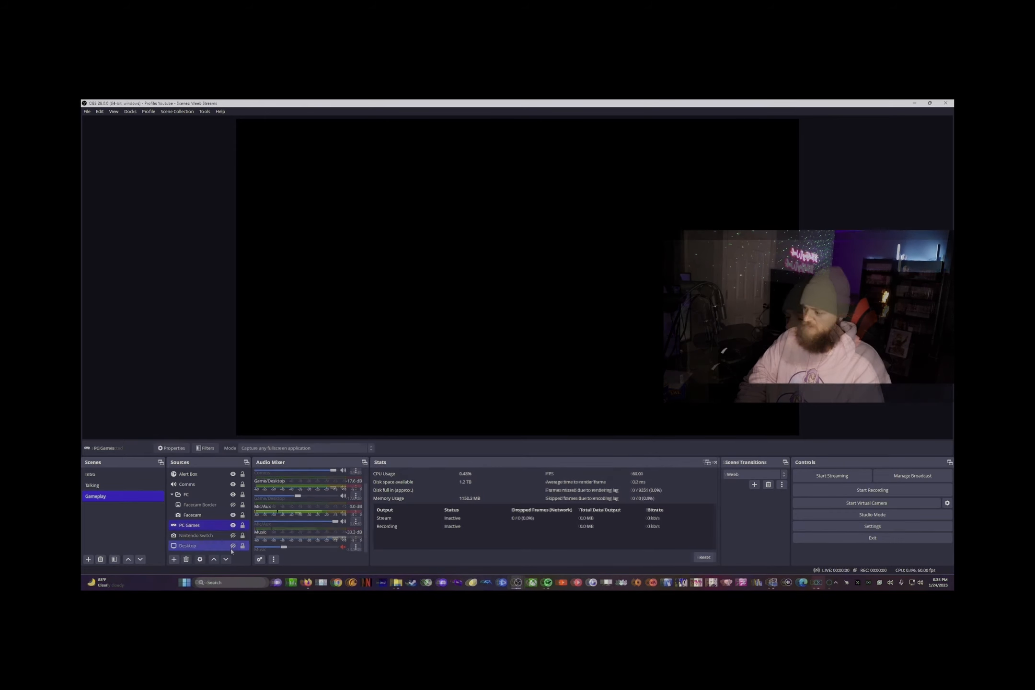
# Step: Keep the PC Games capture's RGB10A2 colour space at Rec. 2100 (PQ), then reopen Settings
pyautogui.doubleClick(200, 526)
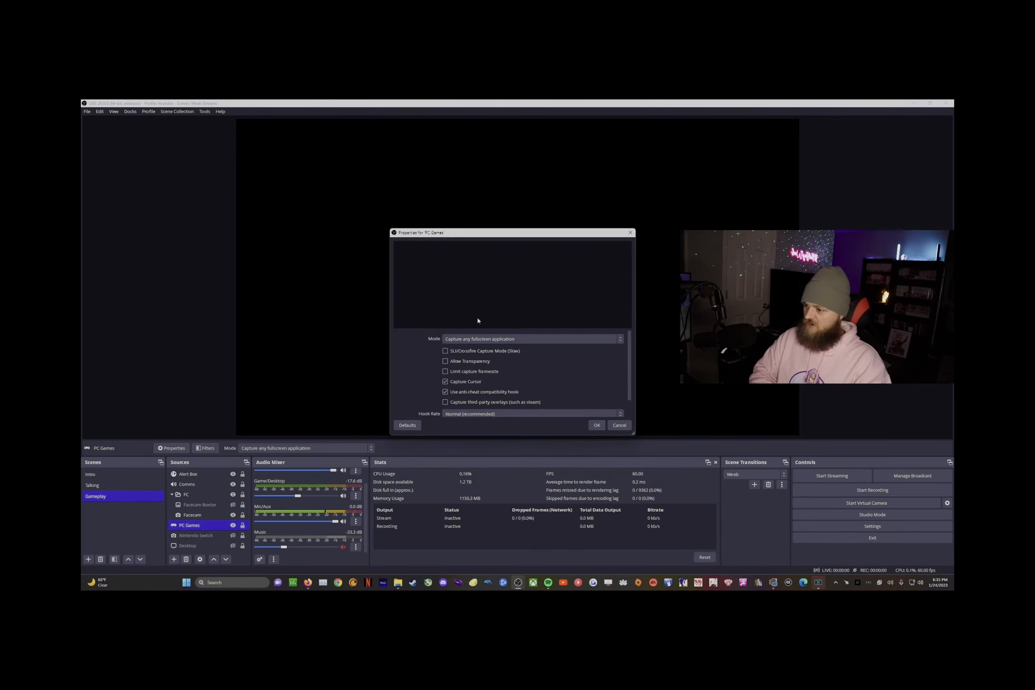
pyautogui.moveTo(458, 233); pyautogui.dragTo(532, 117)
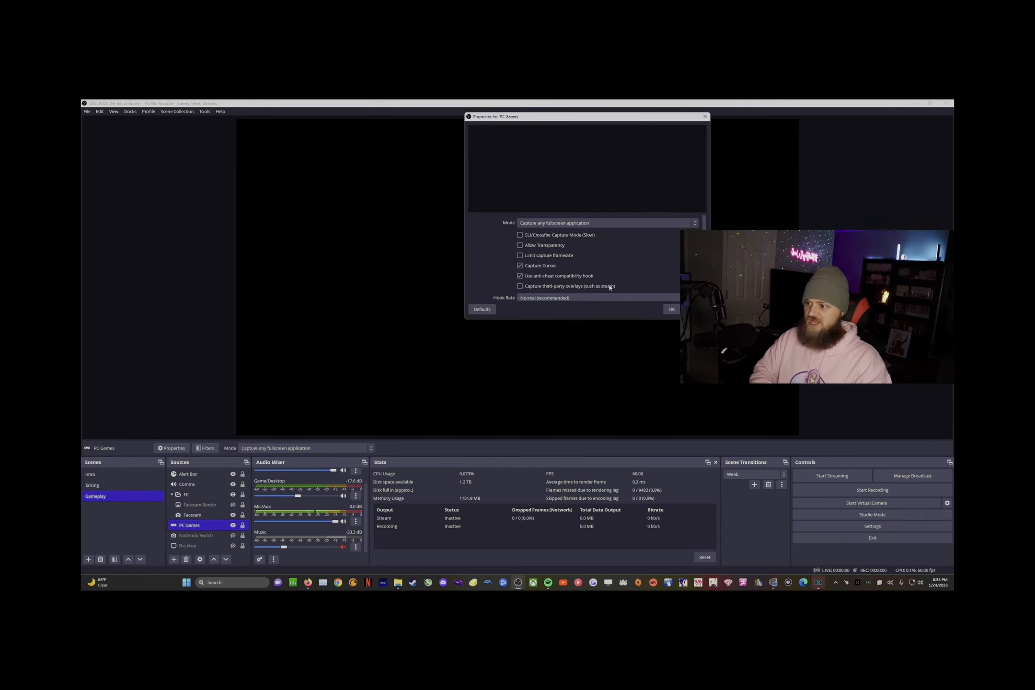
pyautogui.scroll(-1, 608, 278)
pyautogui.click(539, 293)
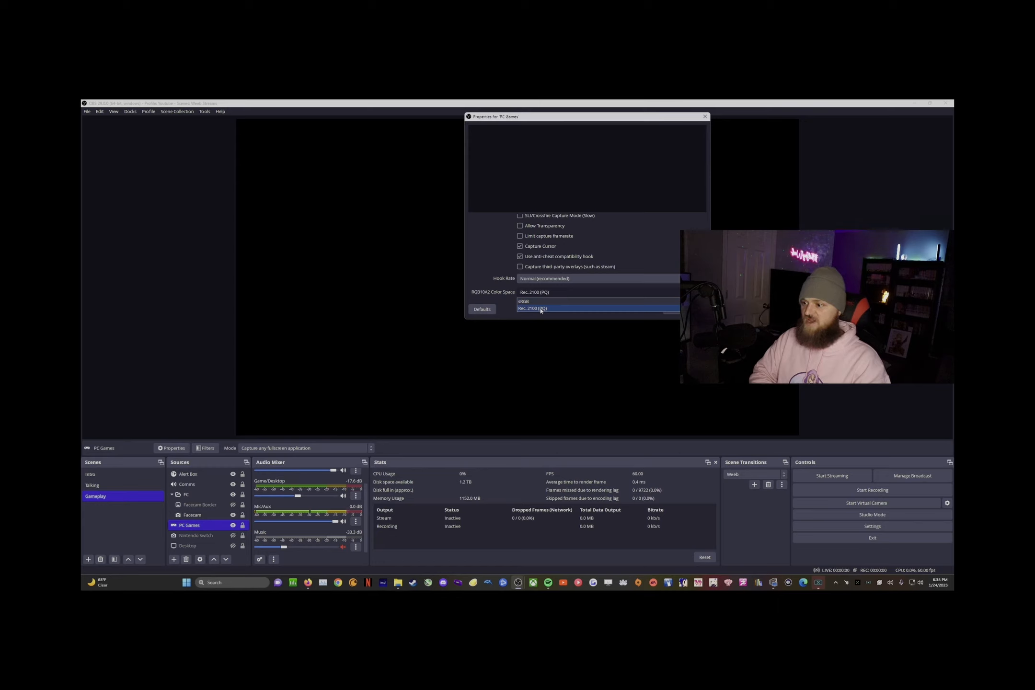
pyautogui.click(543, 309)
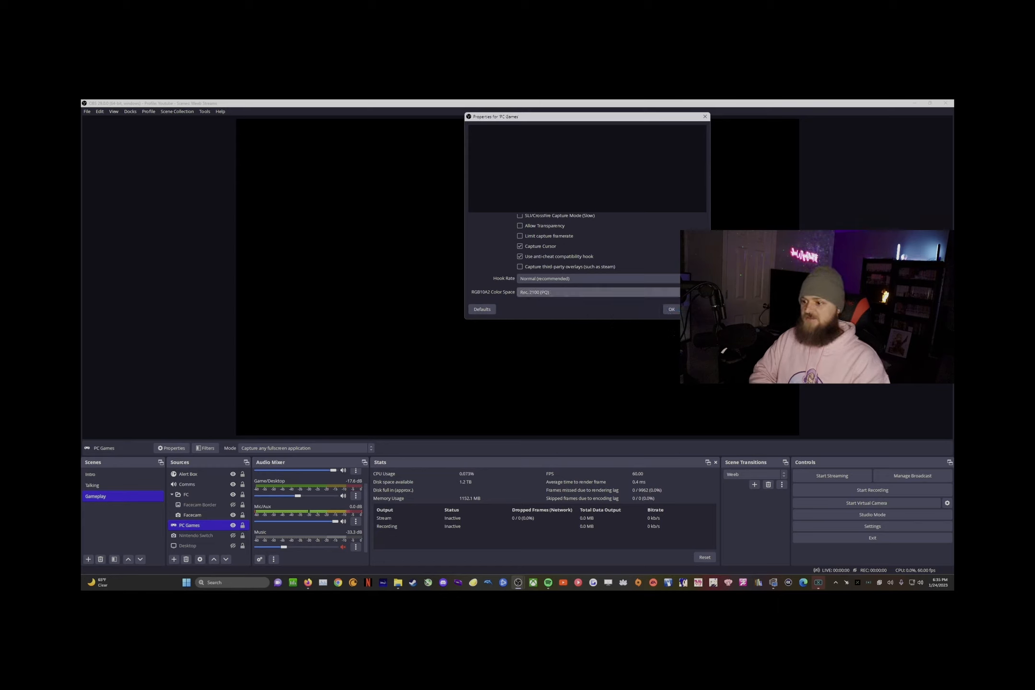
pyautogui.click(693, 310)
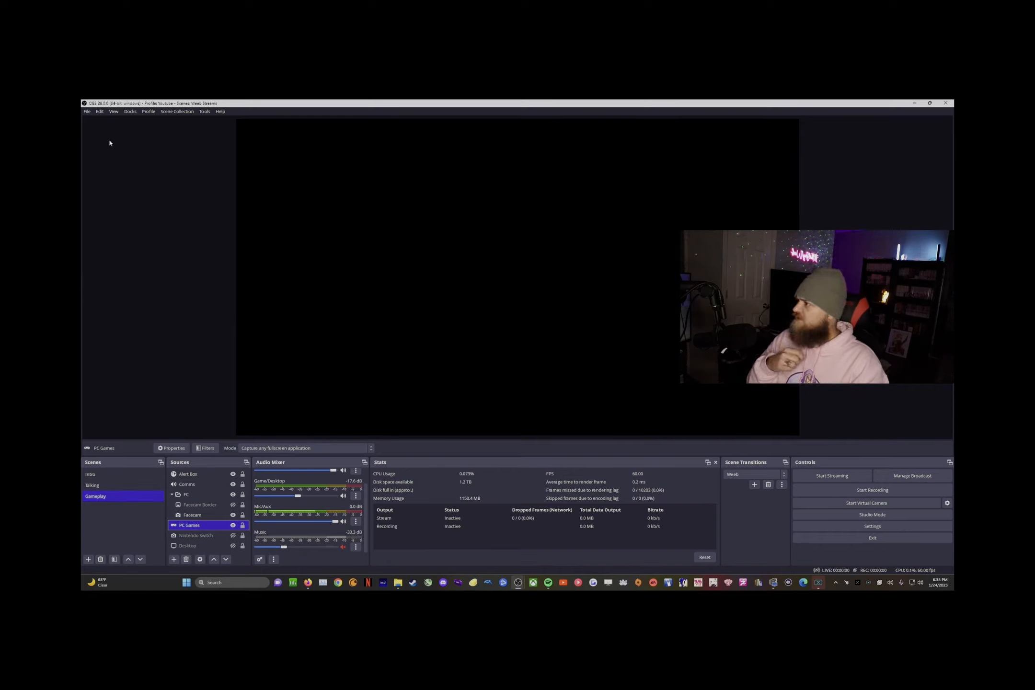
pyautogui.click(87, 111)
pyautogui.click(92, 149)
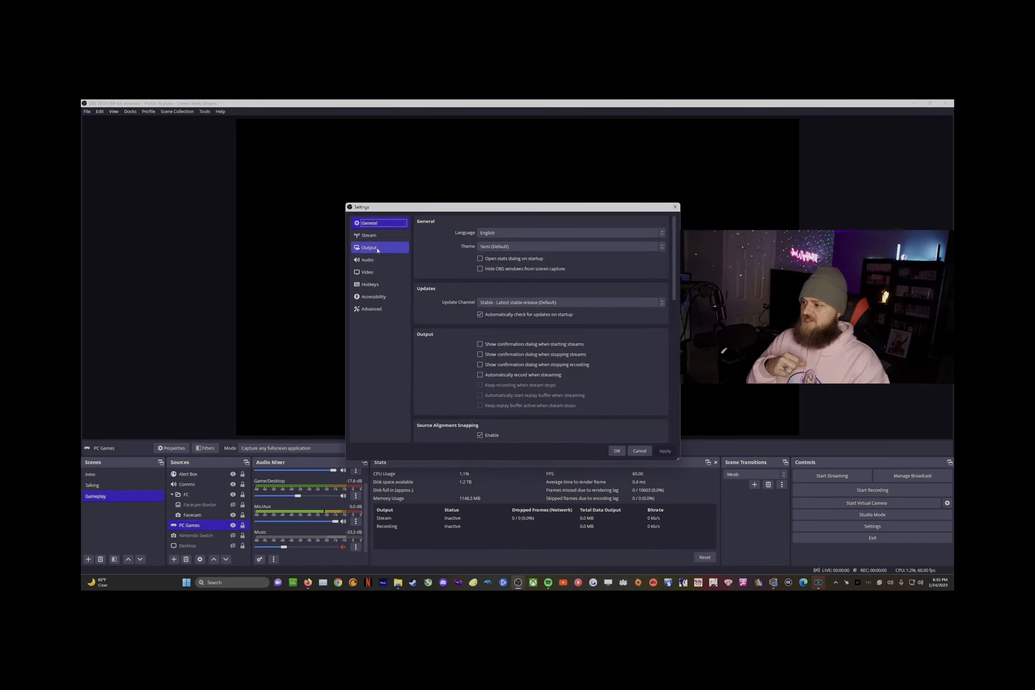
# Step: Go to Output streaming settings and select the 22000 Kbps bitrate value
pyautogui.click(378, 248)
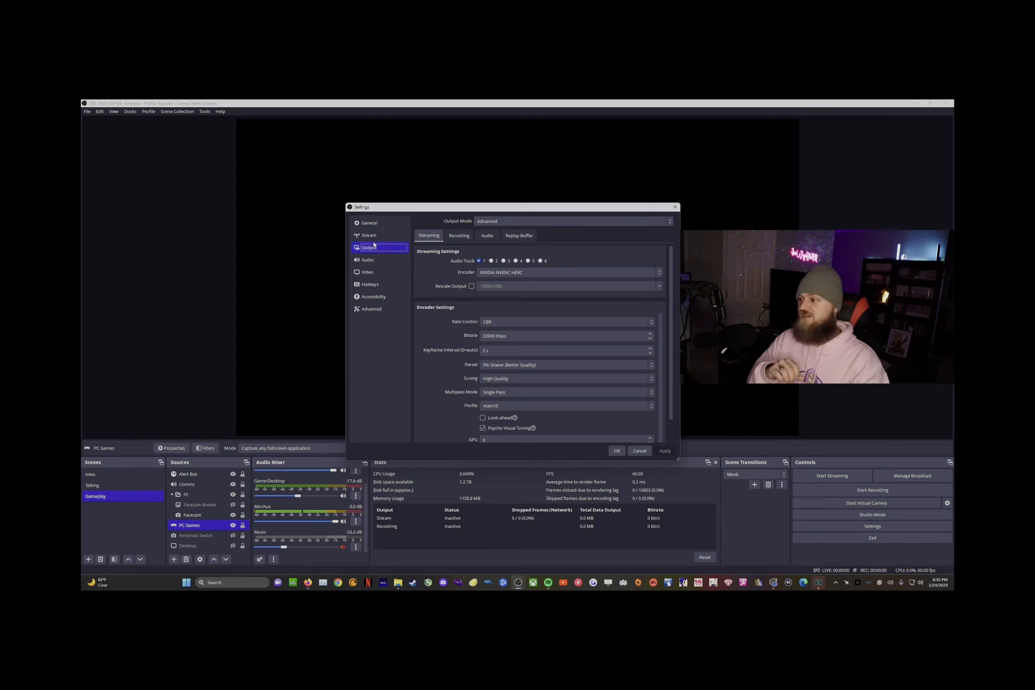
pyautogui.doubleClick(496, 336)
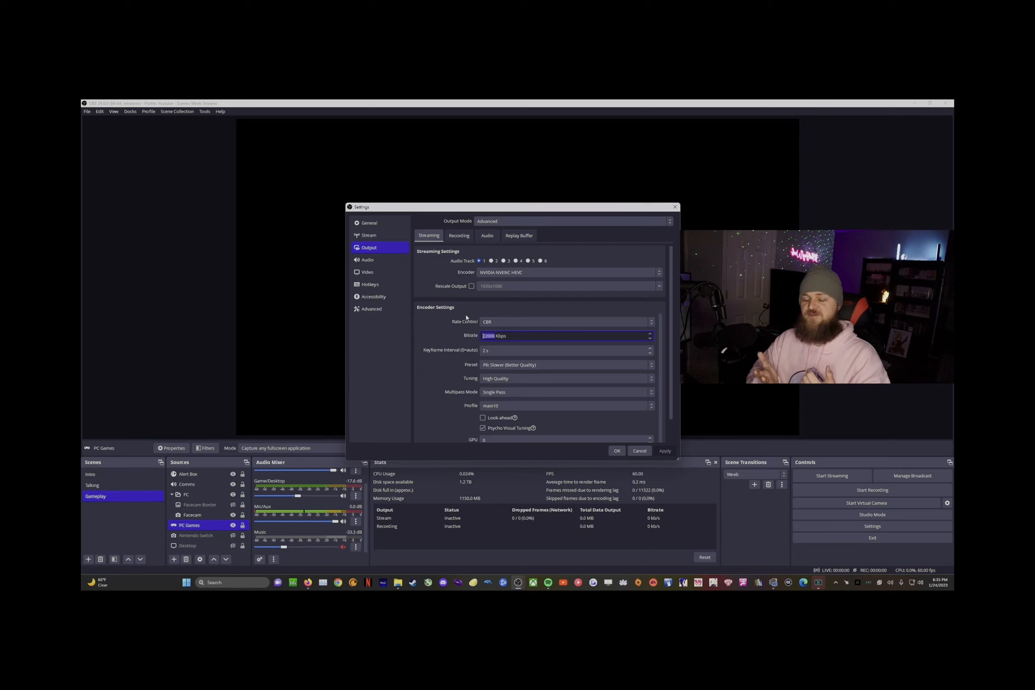
pyautogui.click(494, 335)
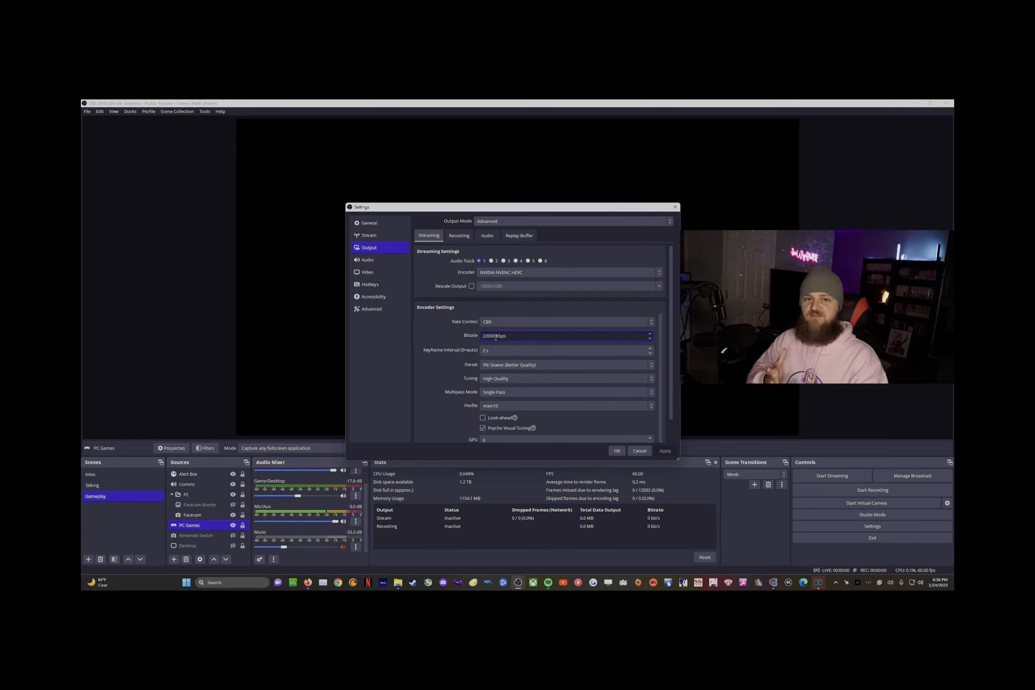
pyautogui.moveTo(495, 336); pyautogui.dragTo(480, 337)
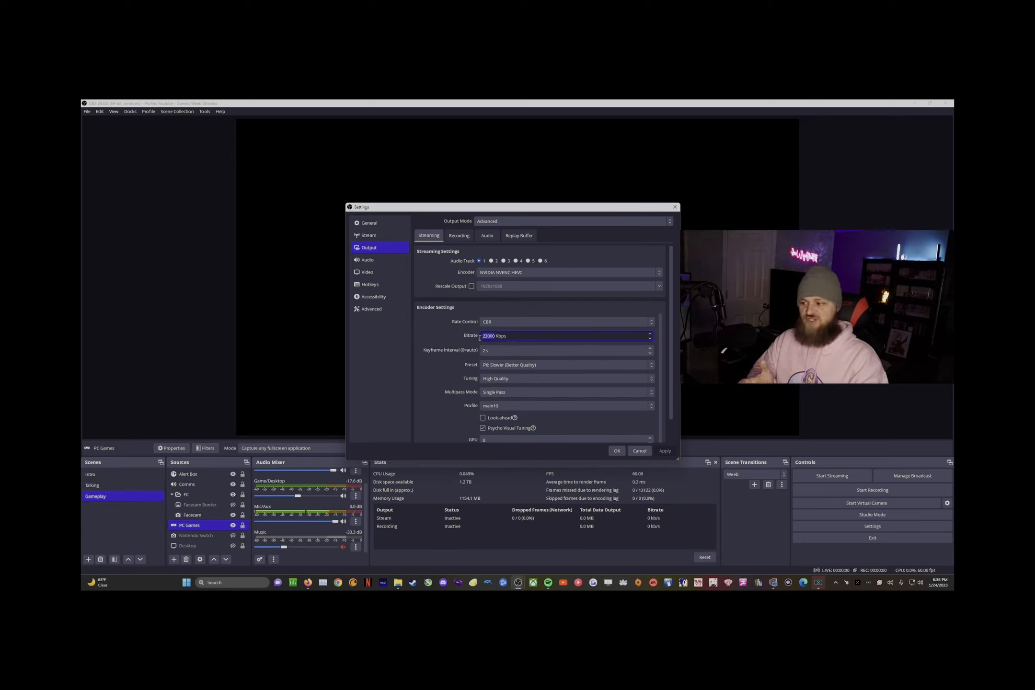
pyautogui.click(440, 337)
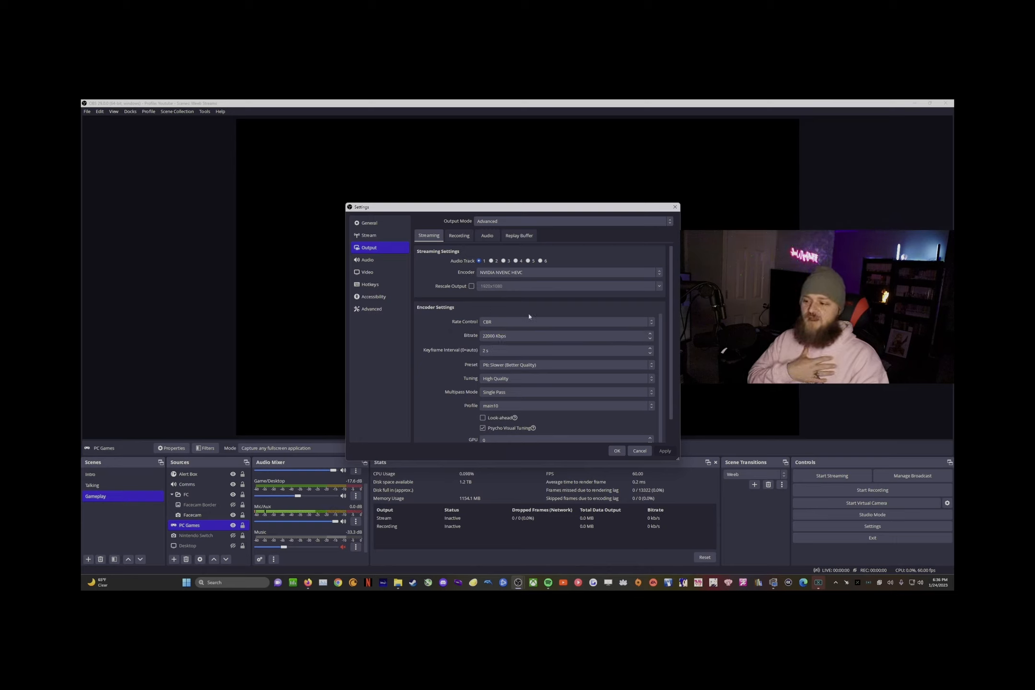
pyautogui.scroll(-1, 457, 383)
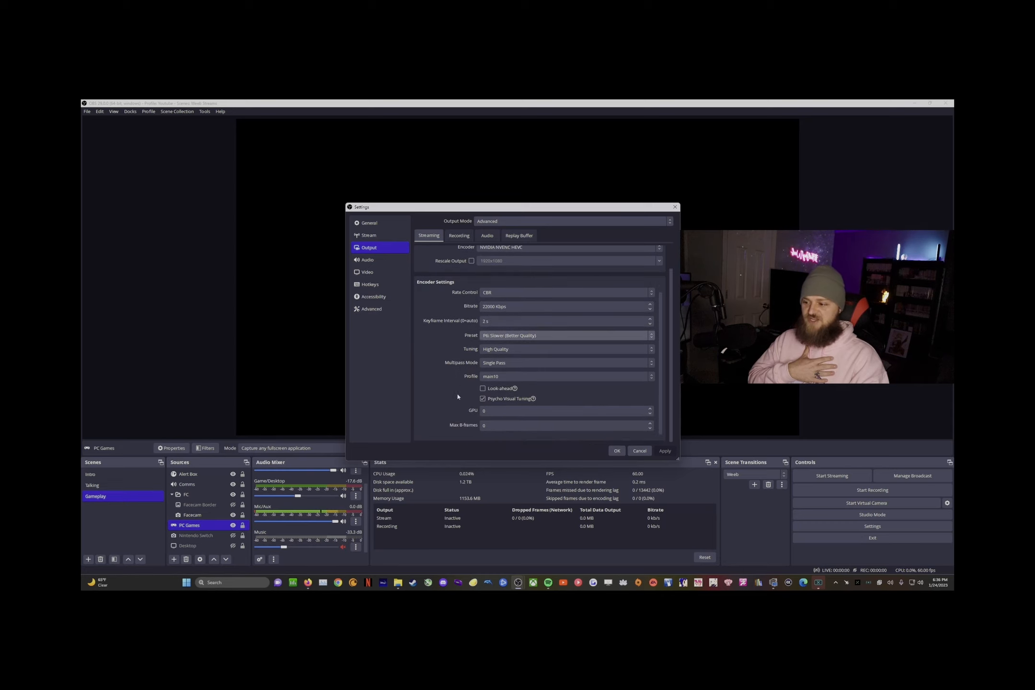
pyautogui.scroll(1, 451, 369)
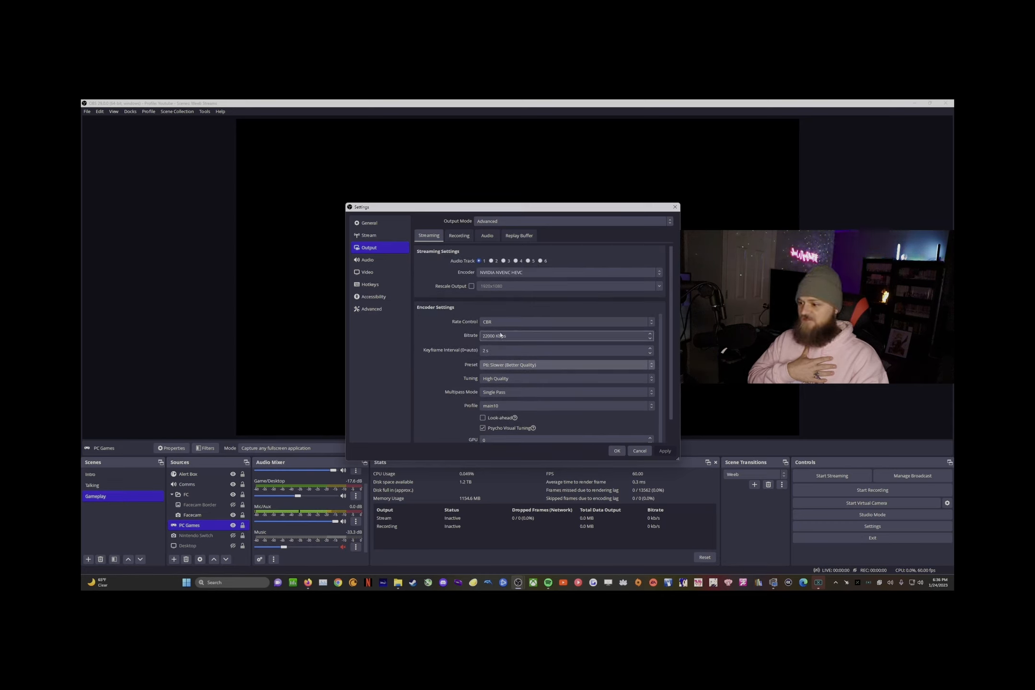
pyautogui.moveTo(521, 335); pyautogui.dragTo(448, 343)
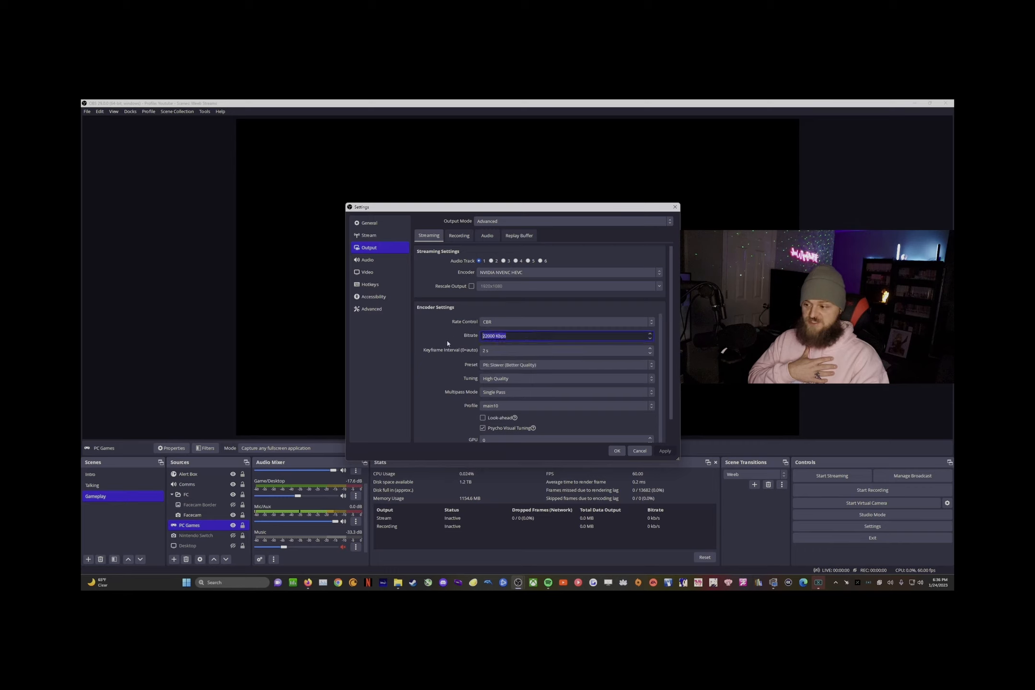
pyautogui.click(517, 337)
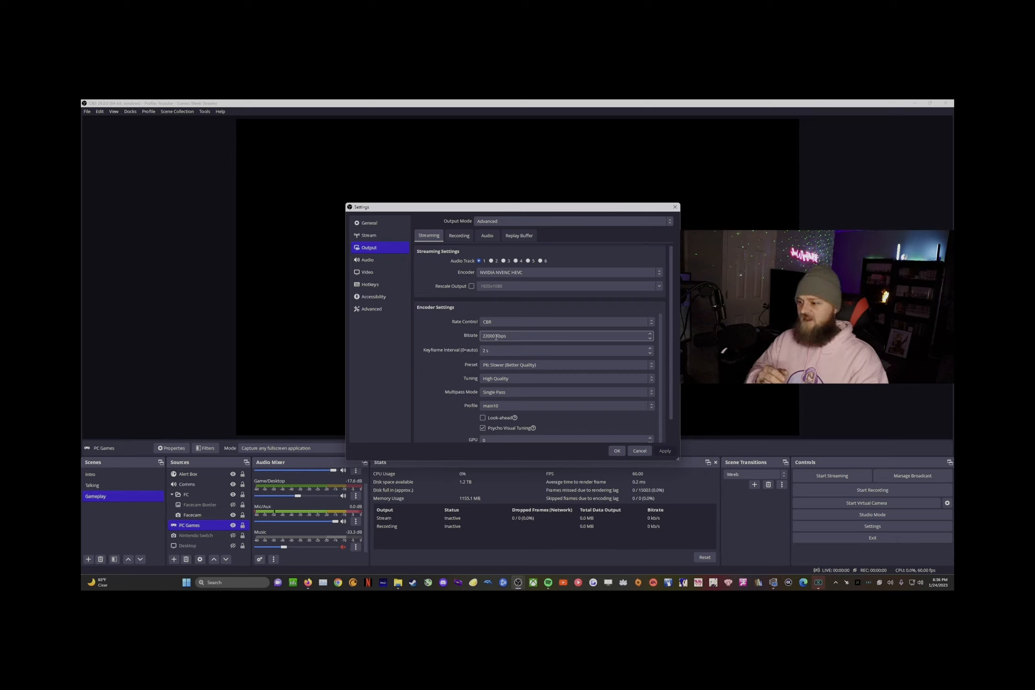
# Step: Try a 10000 Kbps bitrate, then change it back to 22000 Kbps
pyautogui.moveTo(495, 338); pyautogui.dragTo(469, 337)
pyautogui.write('10000')
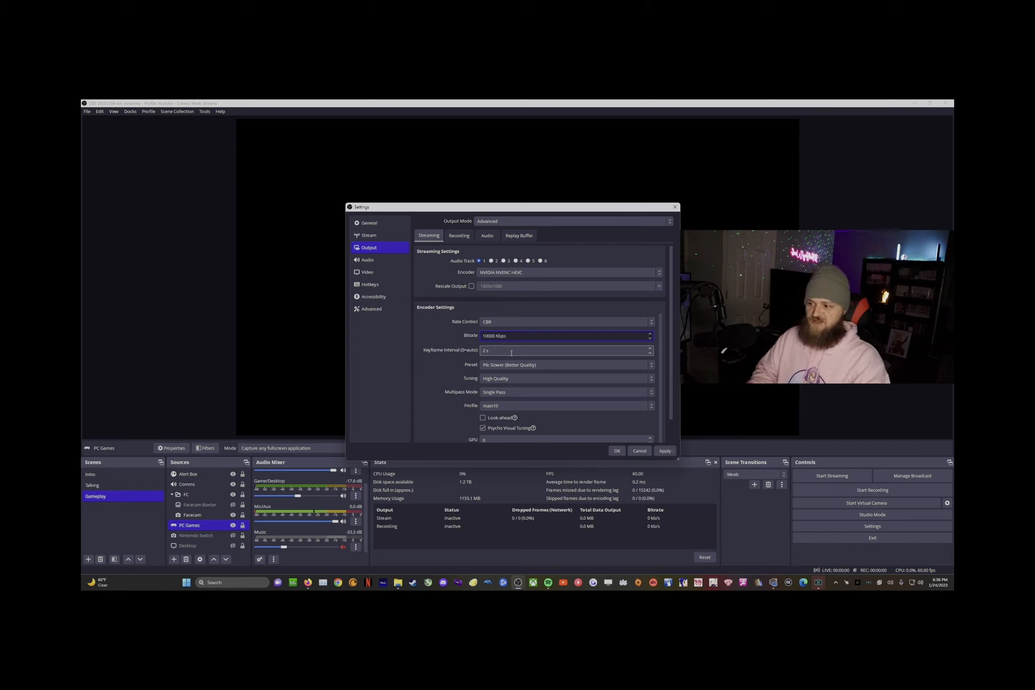
pyautogui.press('BackSpace')
pyautogui.press('BackSpace')
pyautogui.press('BackSpace')
pyautogui.press('BackSpace')
pyautogui.press('BackSpace')
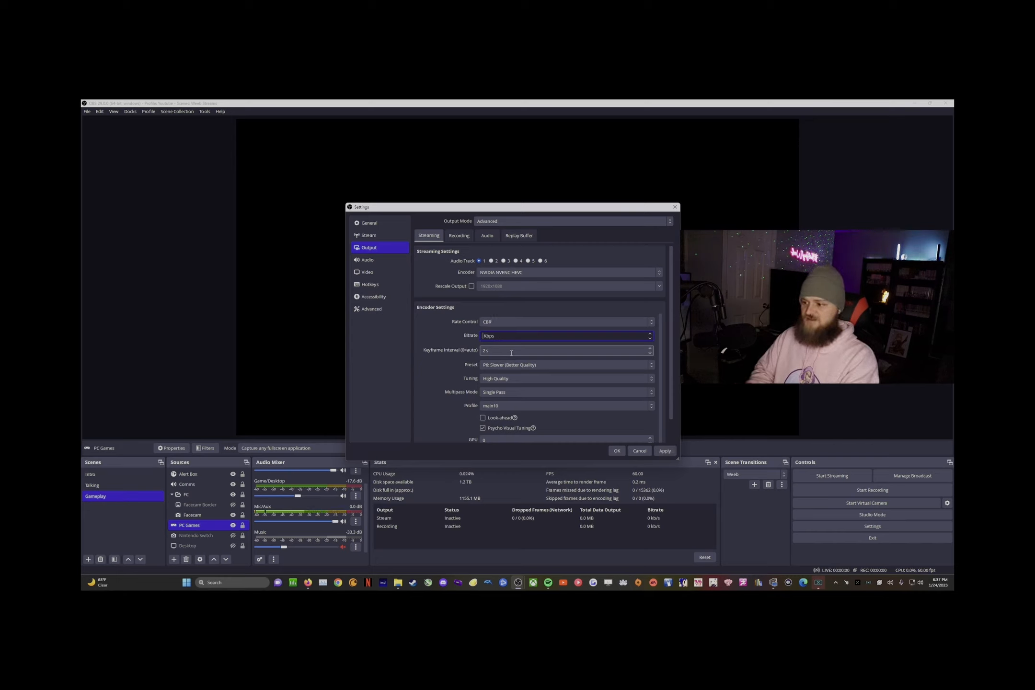
pyautogui.write('22000')
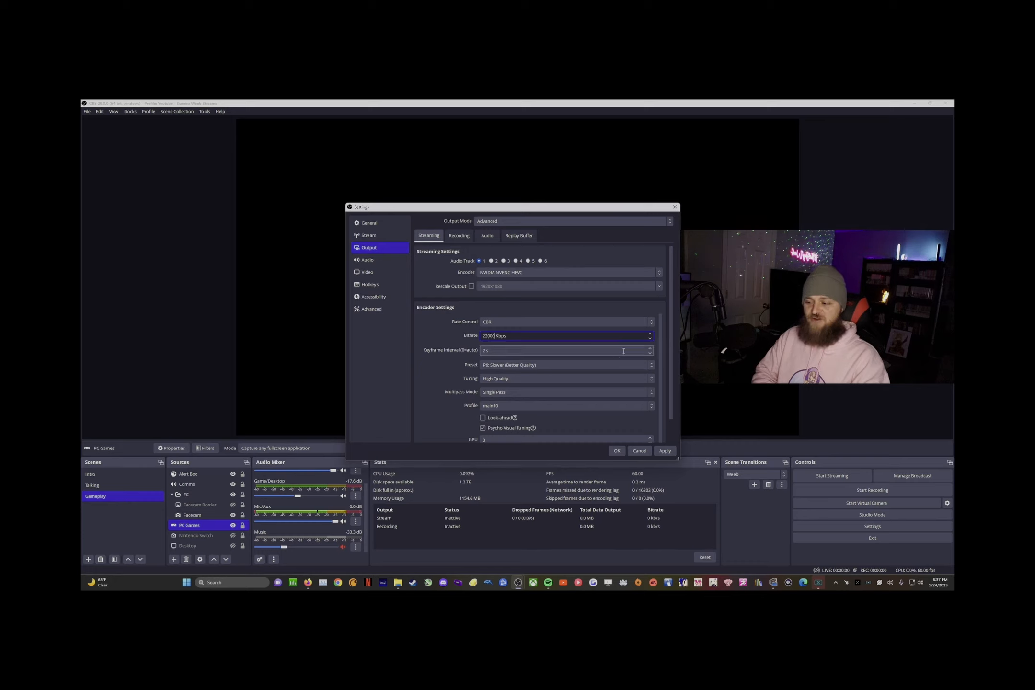
pyautogui.scroll(-1, 503, 411)
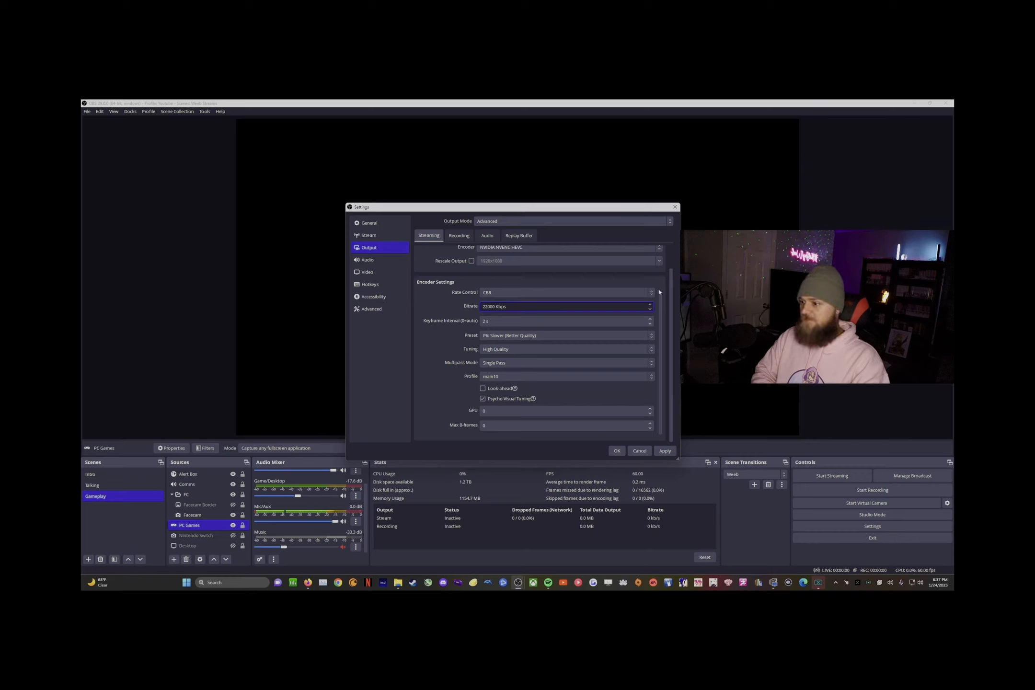
pyautogui.click(369, 309)
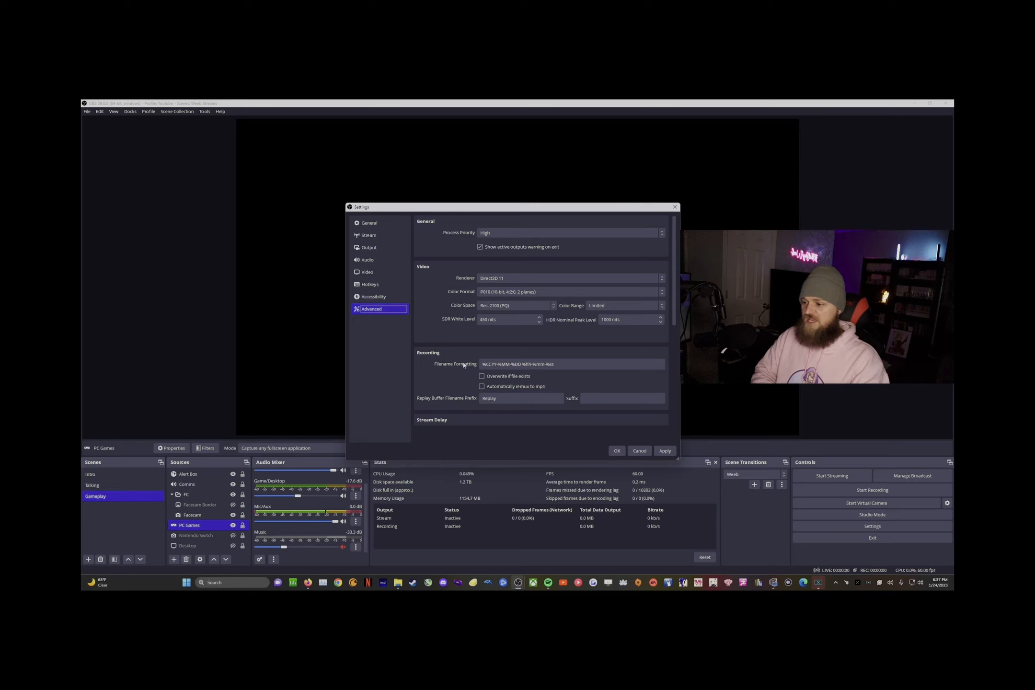
# Step: Toggle automatic remux to mp4 on and back off, then scroll up to the P010 / Rec. 2100 (PQ) settings
pyautogui.moveTo(676, 272); pyautogui.dragTo(676, 298)
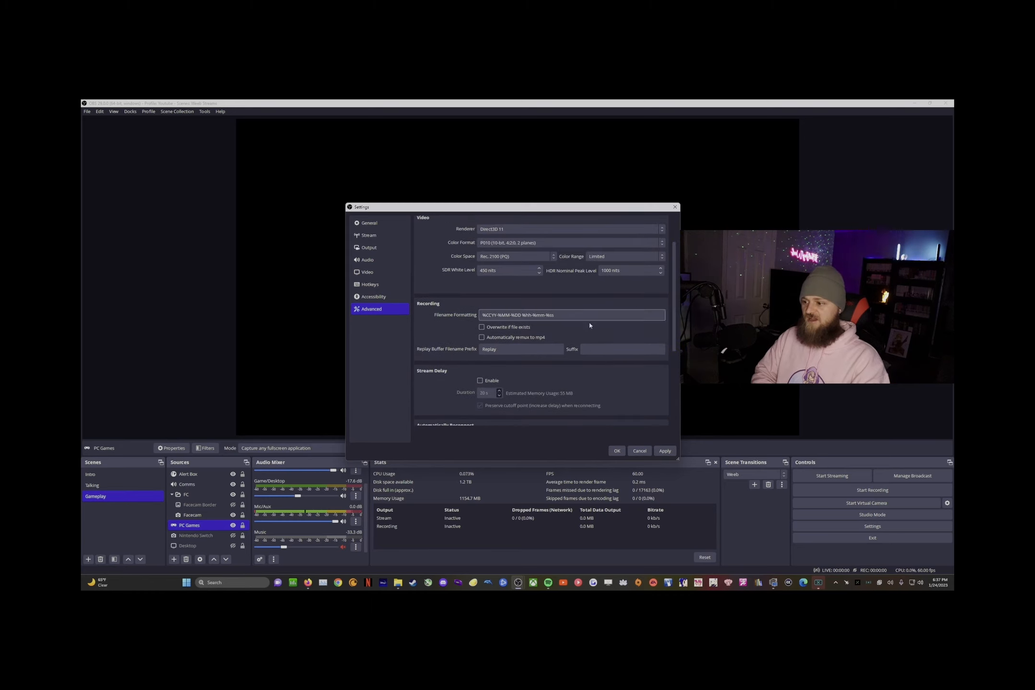
pyautogui.click(482, 337)
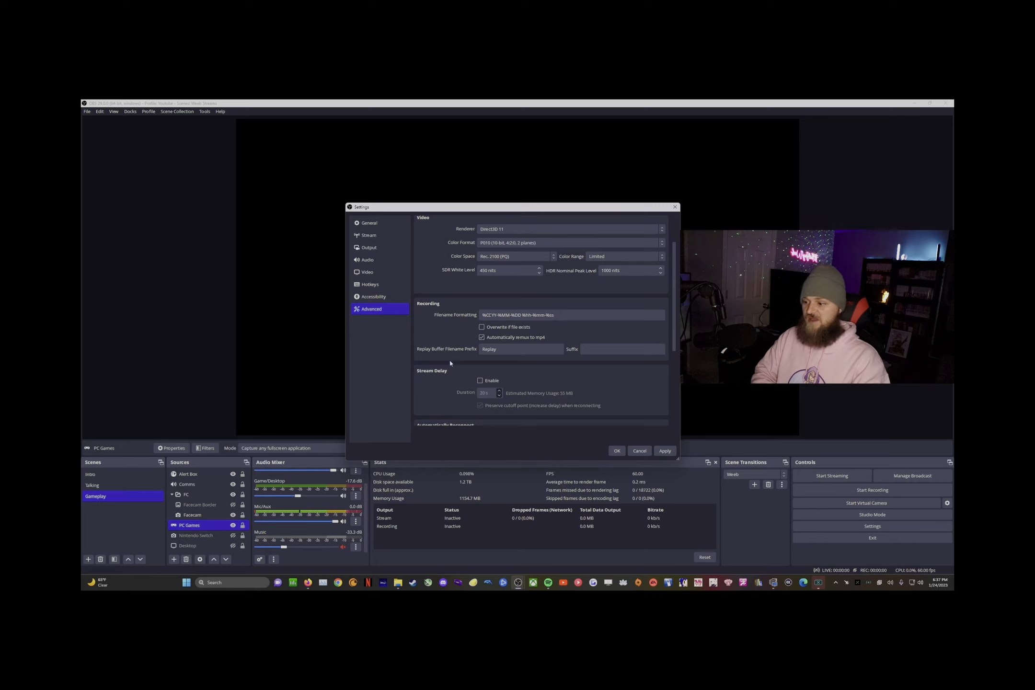
pyautogui.click(481, 337)
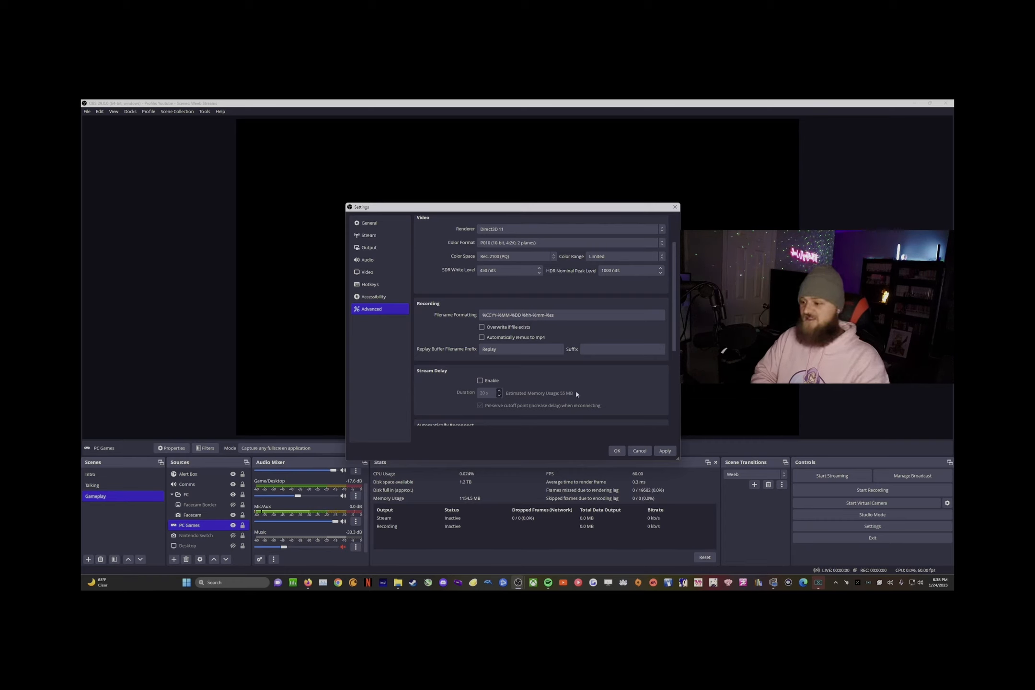
pyautogui.scroll(3, 496, 382)
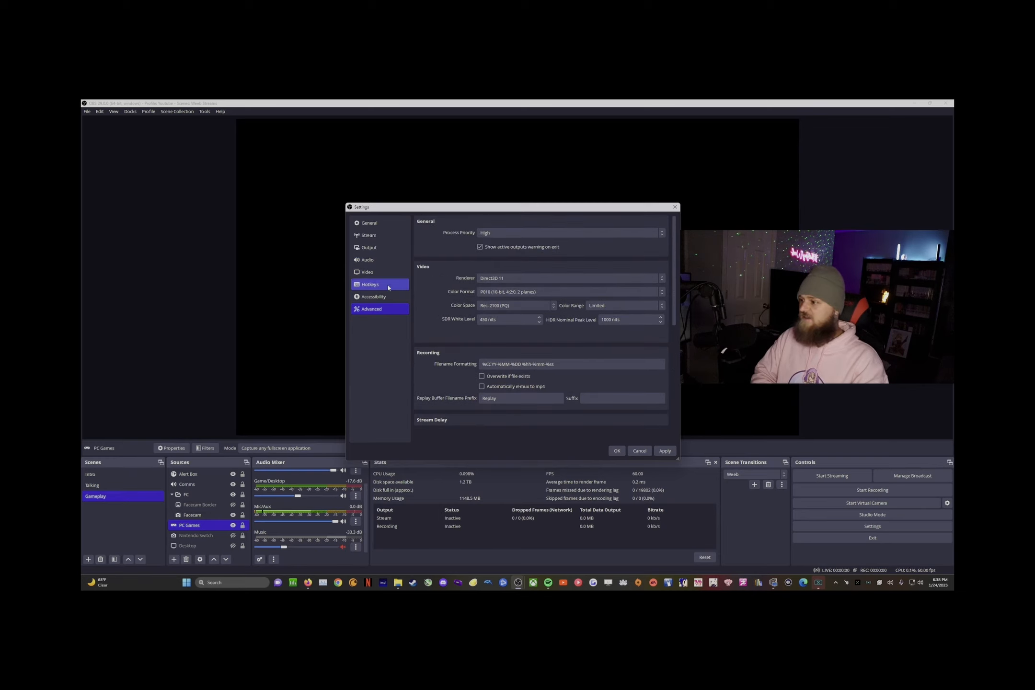
# Step: Confirm Desktop Audio is System, Desktop Audio 2 is Music, Mic/Auxiliary is Chat Mic, then close Settings
pyautogui.click(371, 260)
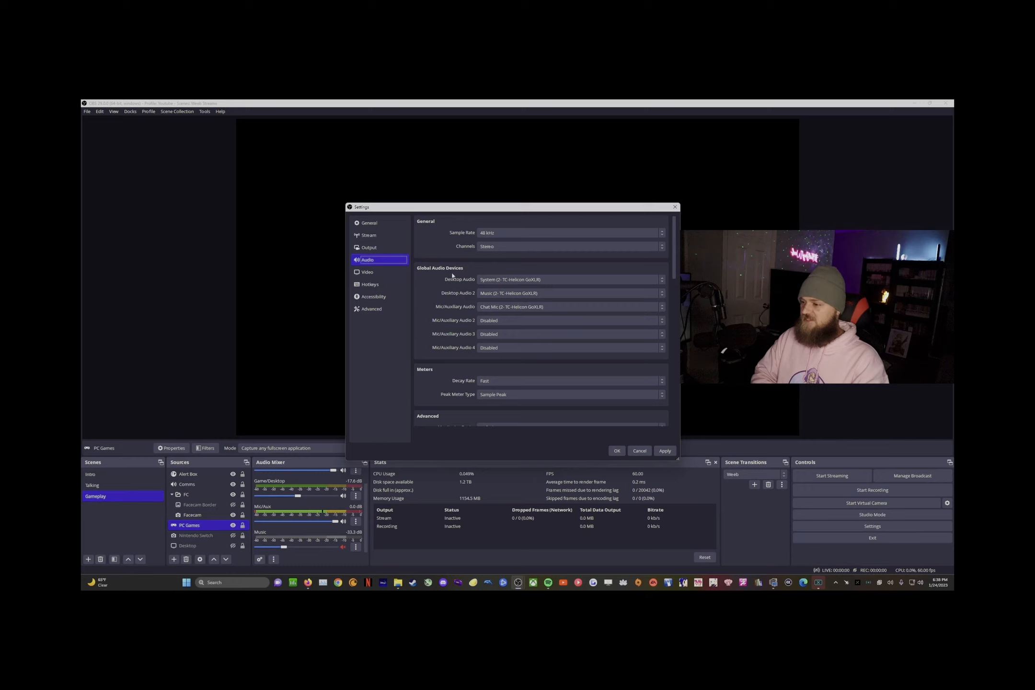
pyautogui.click(513, 279)
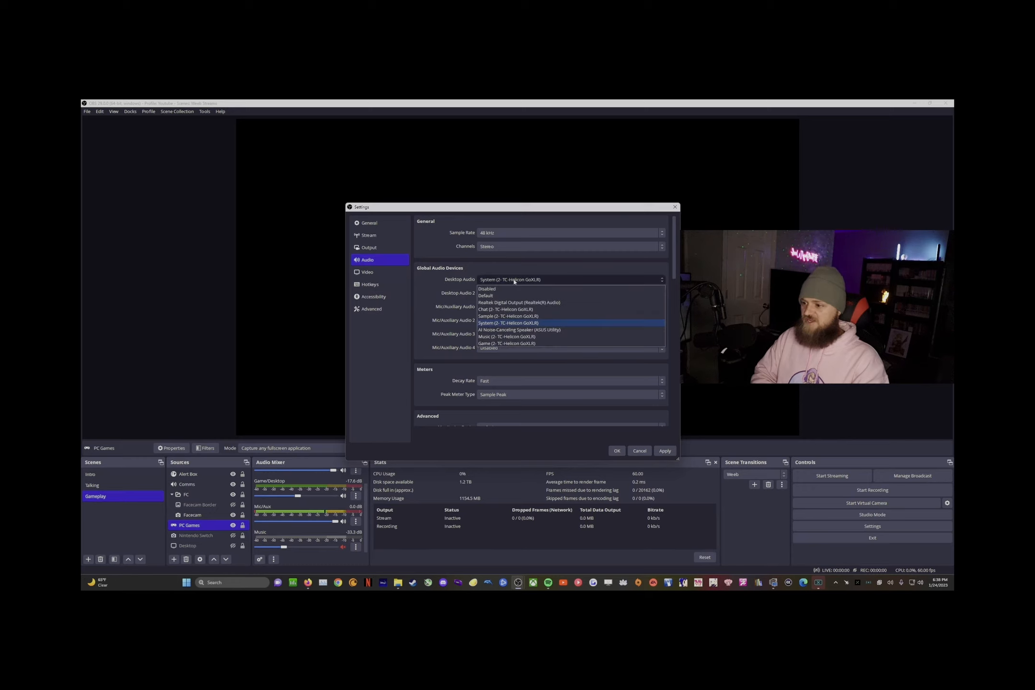
pyautogui.click(458, 324)
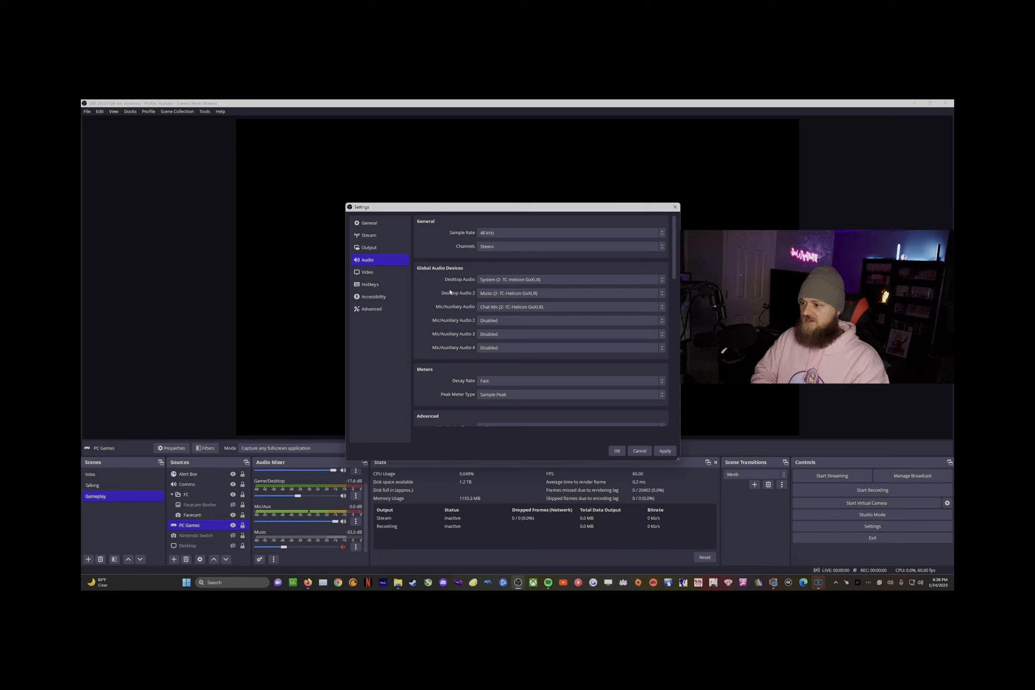
pyautogui.click(533, 295)
pyautogui.click(518, 351)
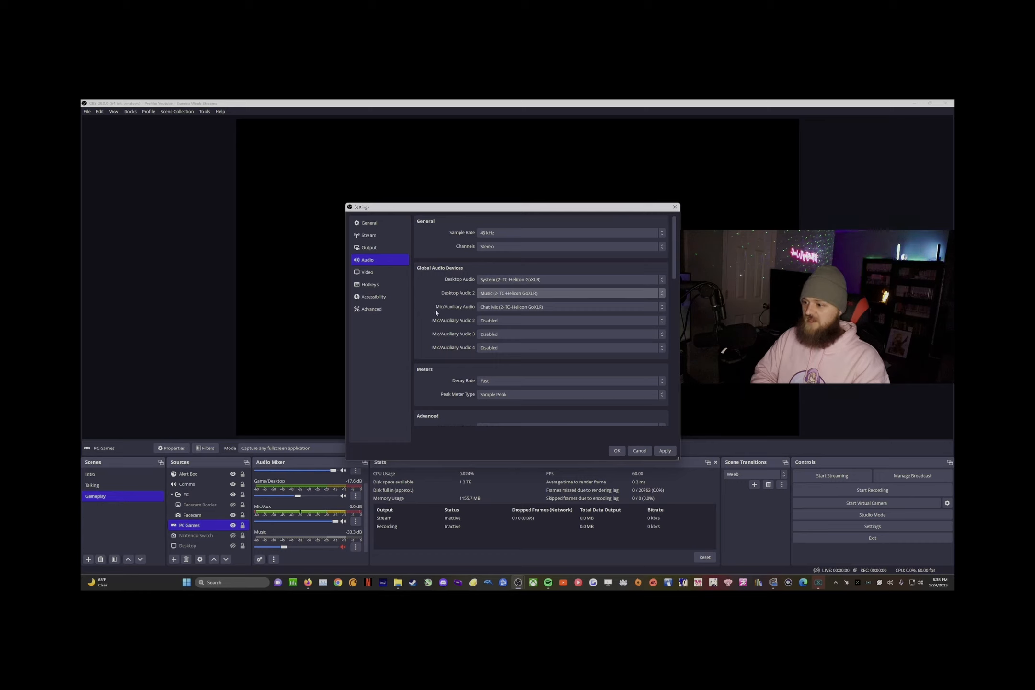
pyautogui.click(531, 307)
pyautogui.click(432, 324)
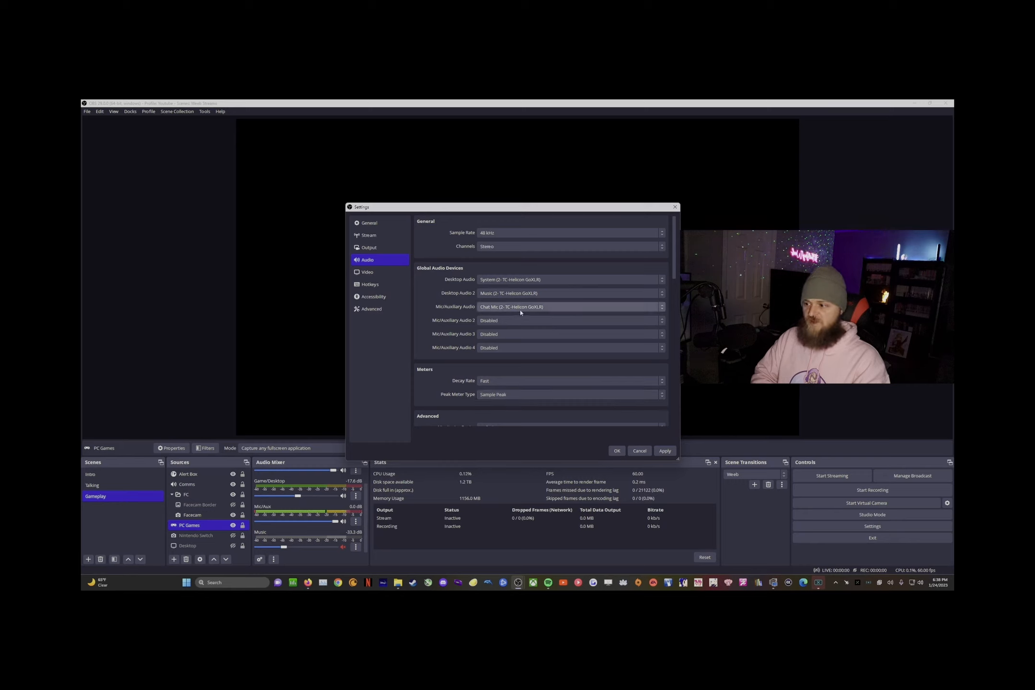
pyautogui.click(505, 309)
pyautogui.click(502, 338)
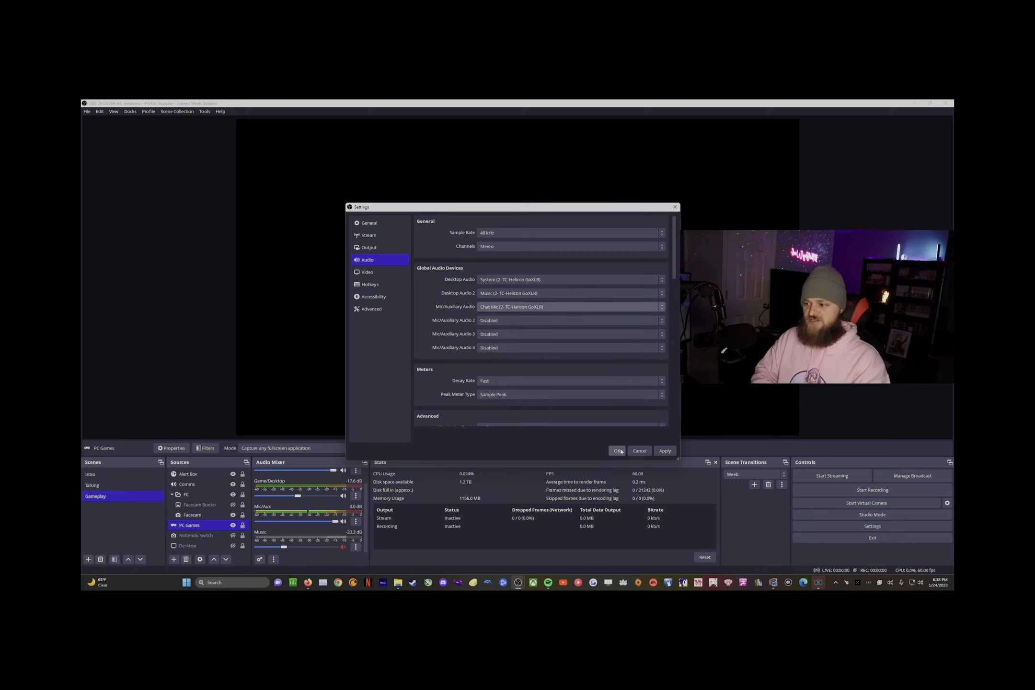
pyautogui.click(639, 451)
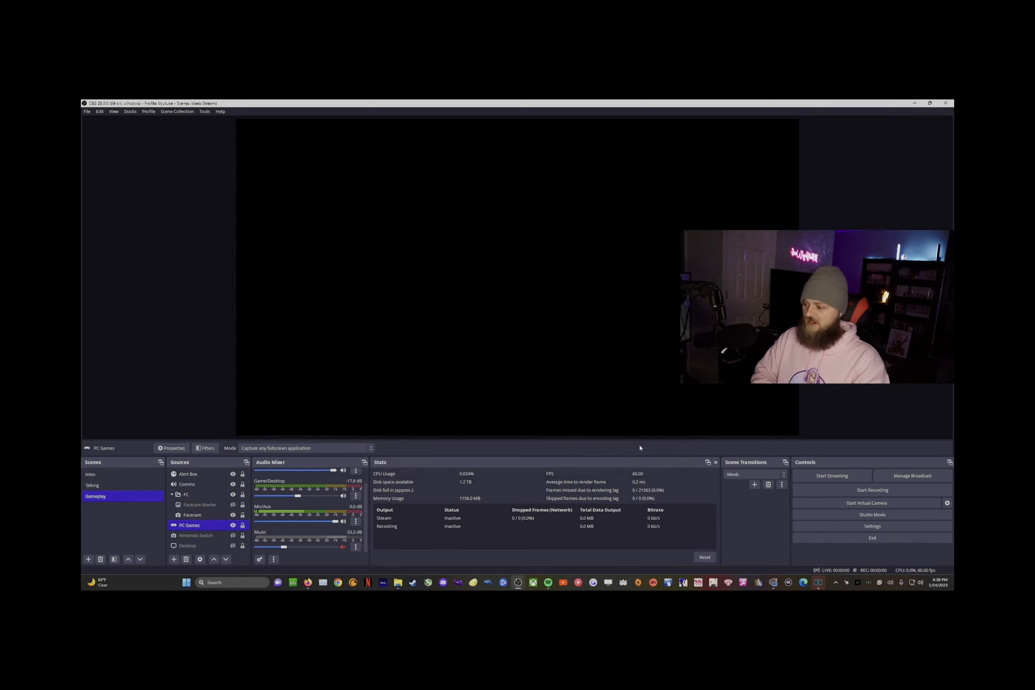
pyautogui.scroll(1, 298, 499)
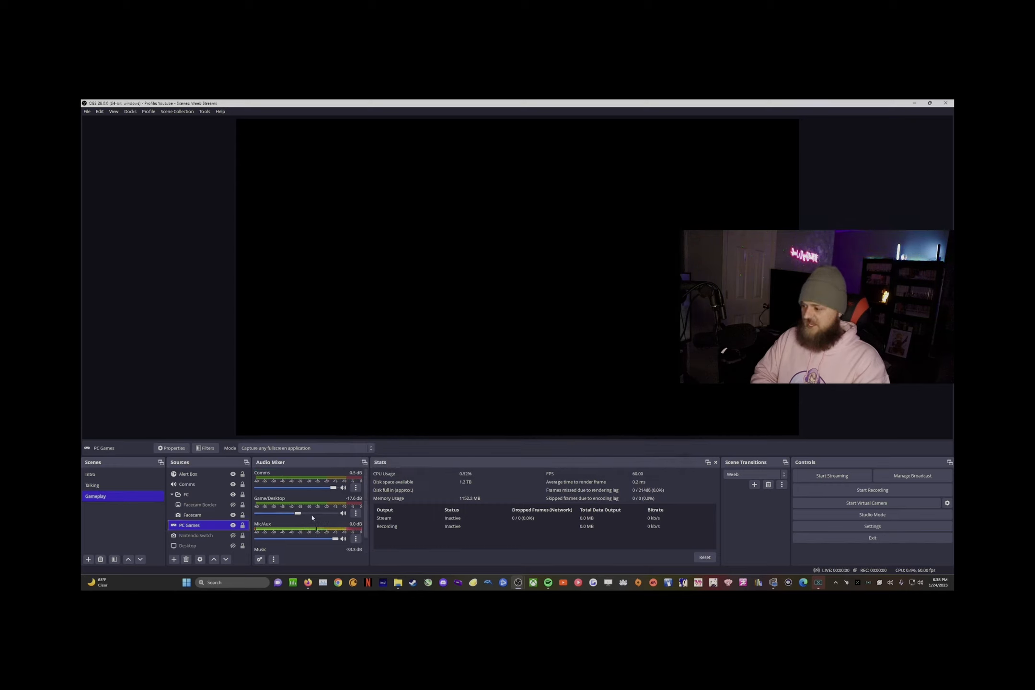
pyautogui.click(356, 488)
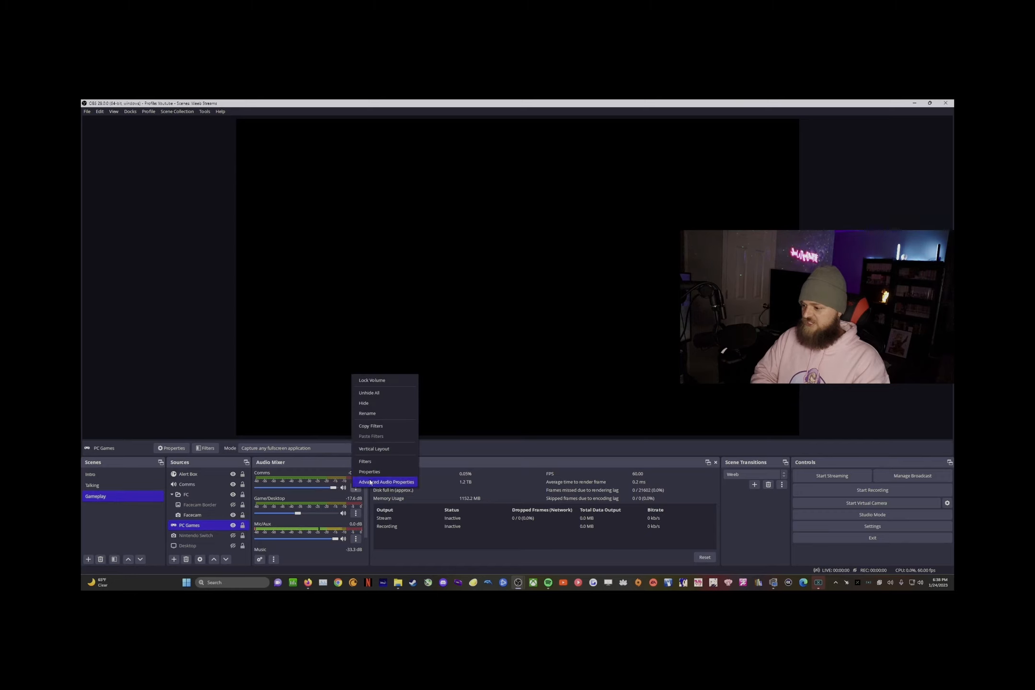
pyautogui.click(369, 471)
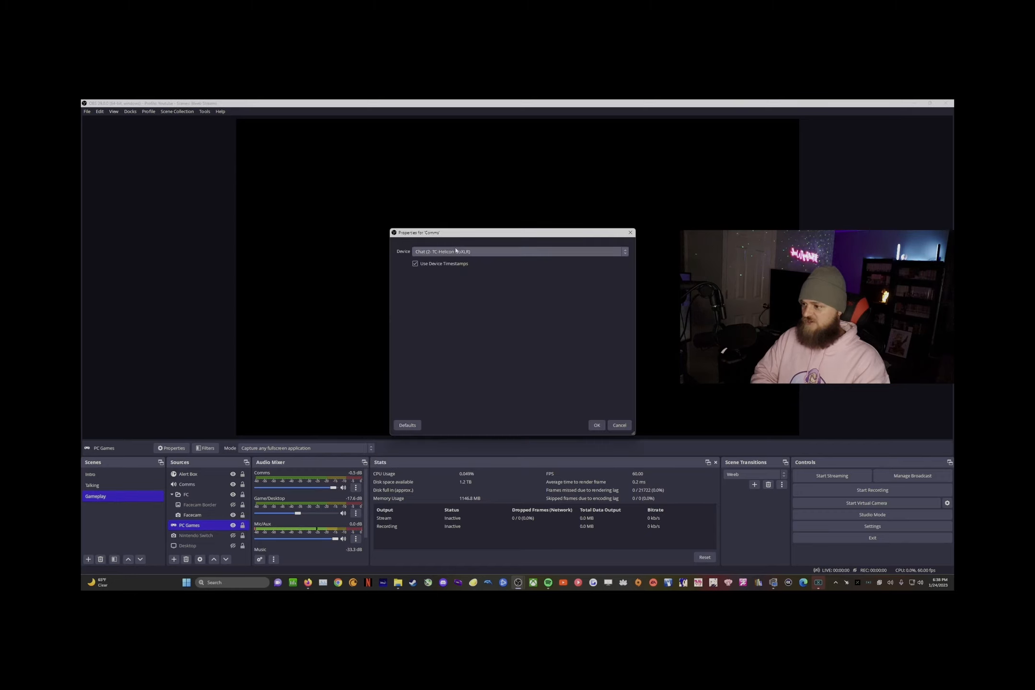
pyautogui.moveTo(410, 237); pyautogui.dragTo(434, 218)
pyautogui.click(542, 234)
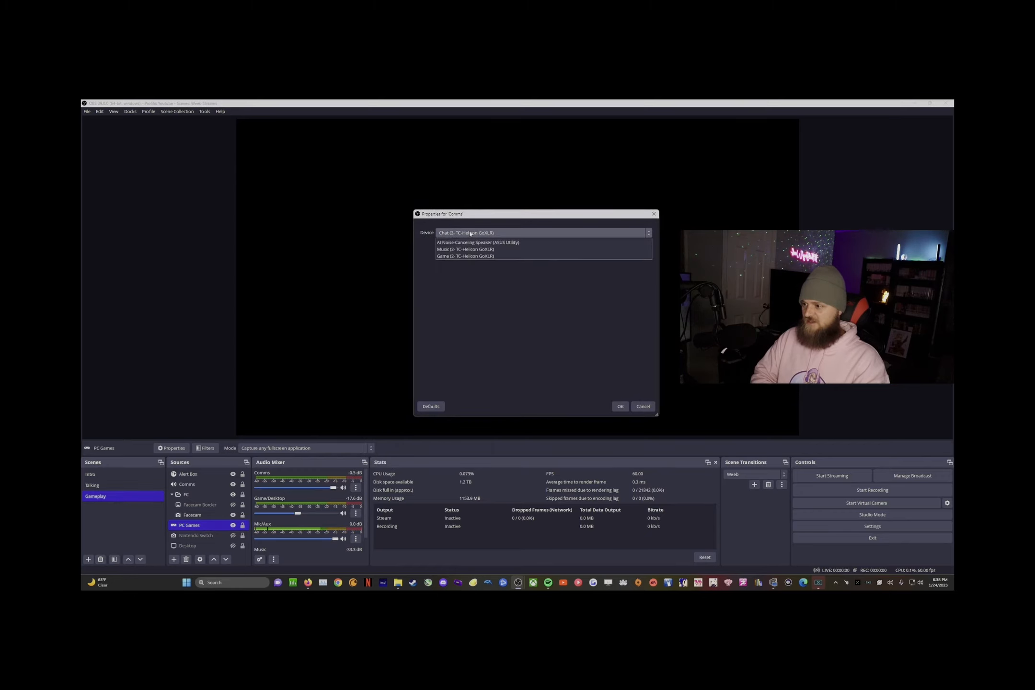
pyautogui.click(493, 257)
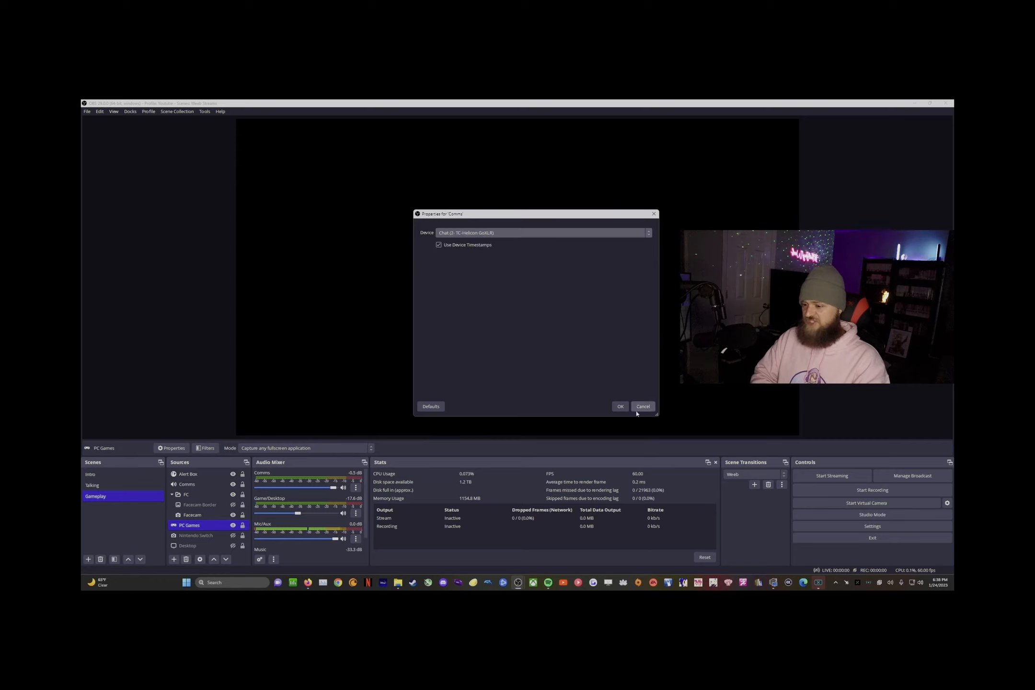
pyautogui.click(621, 408)
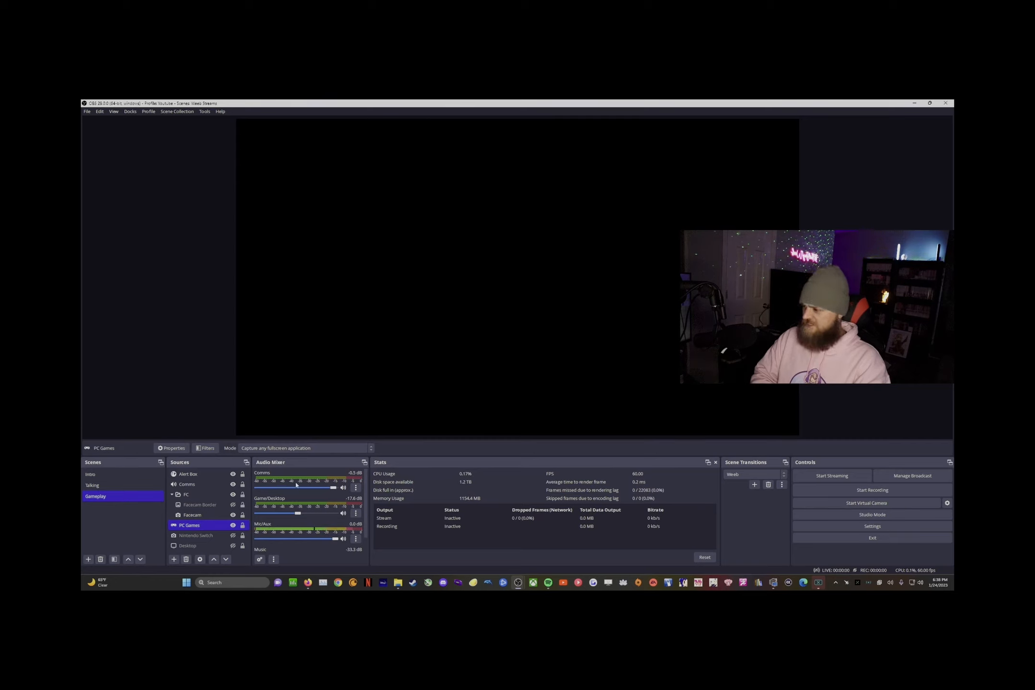
pyautogui.click(105, 475)
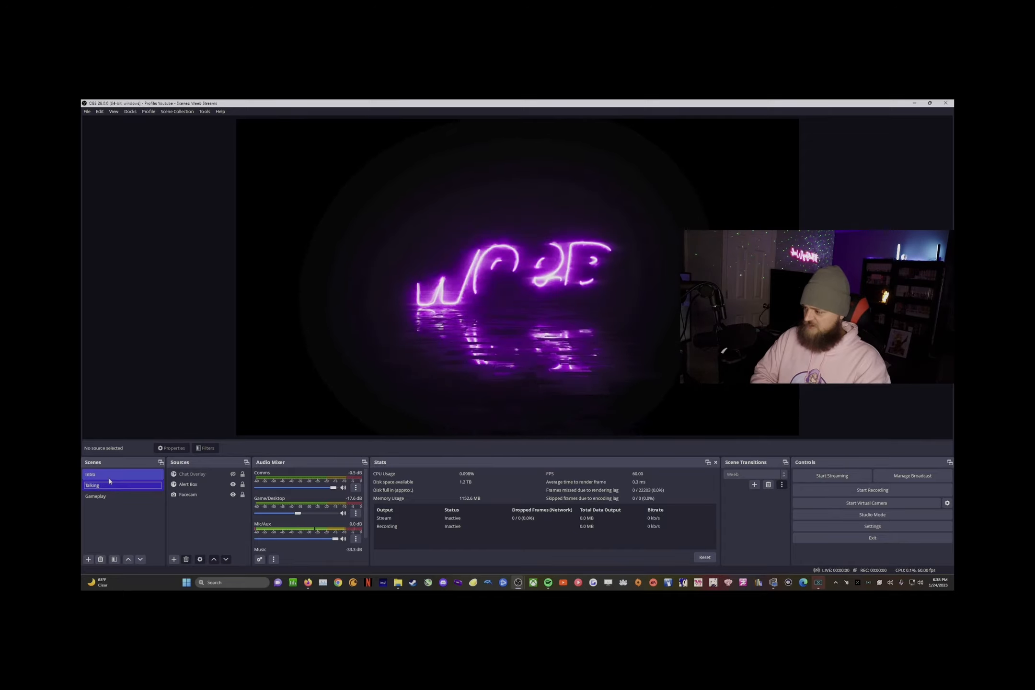
pyautogui.click(107, 496)
pyautogui.click(192, 526)
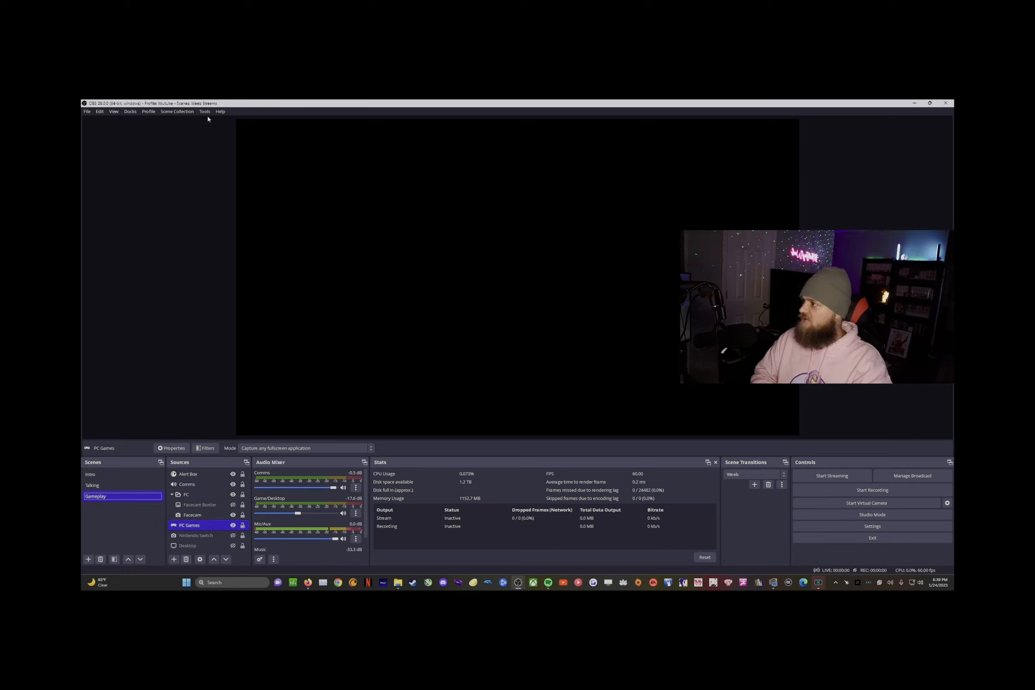
pyautogui.click(148, 111)
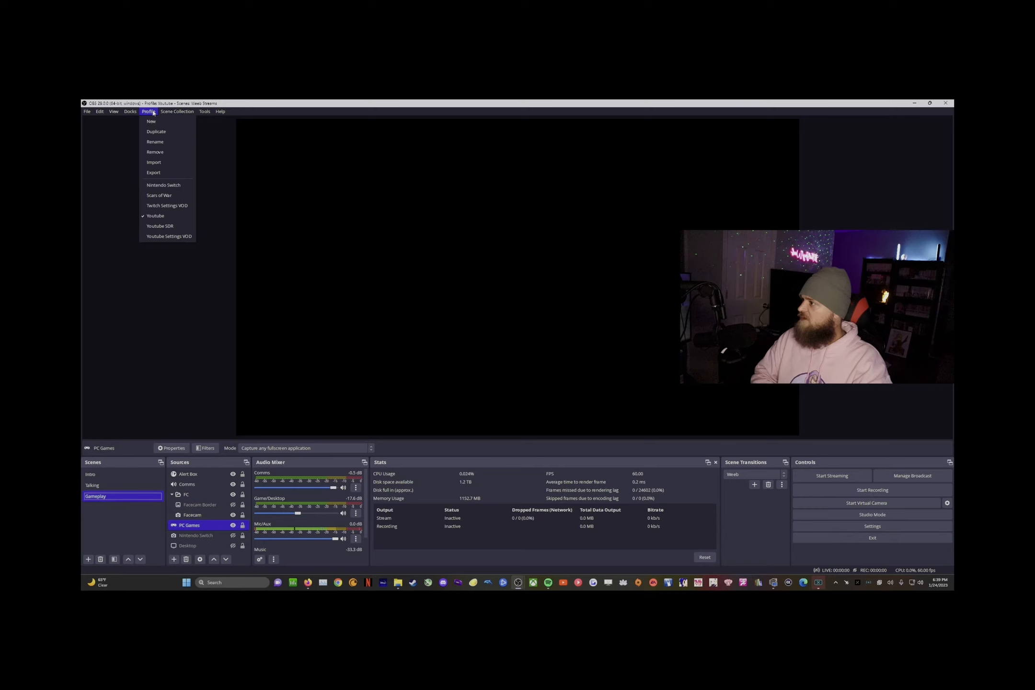
pyautogui.moveTo(149, 111)
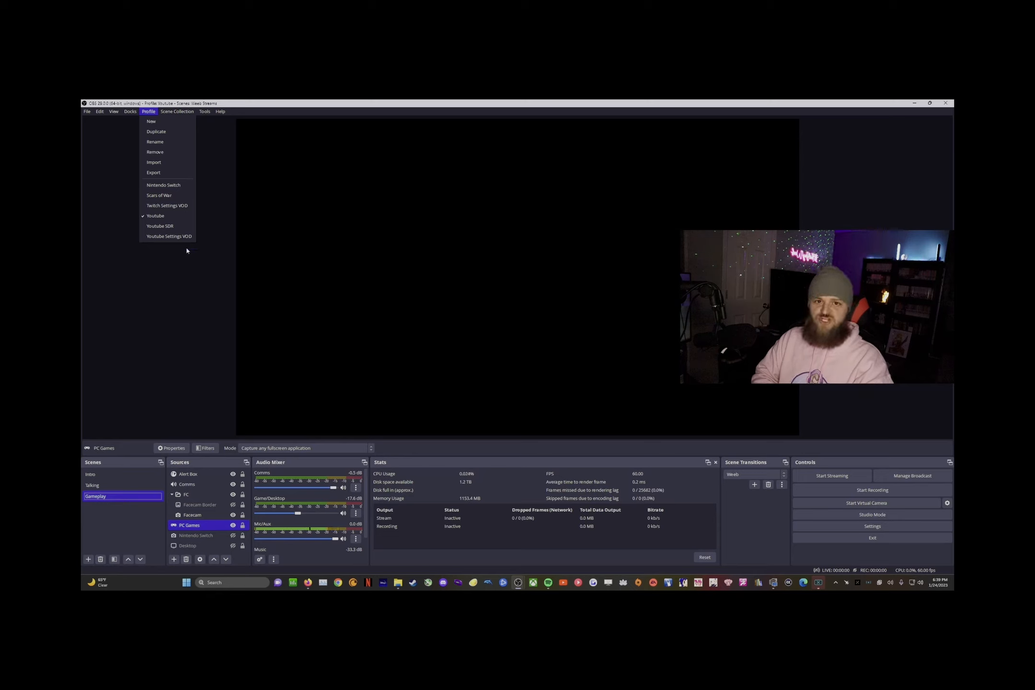
pyautogui.moveTo(100, 112)
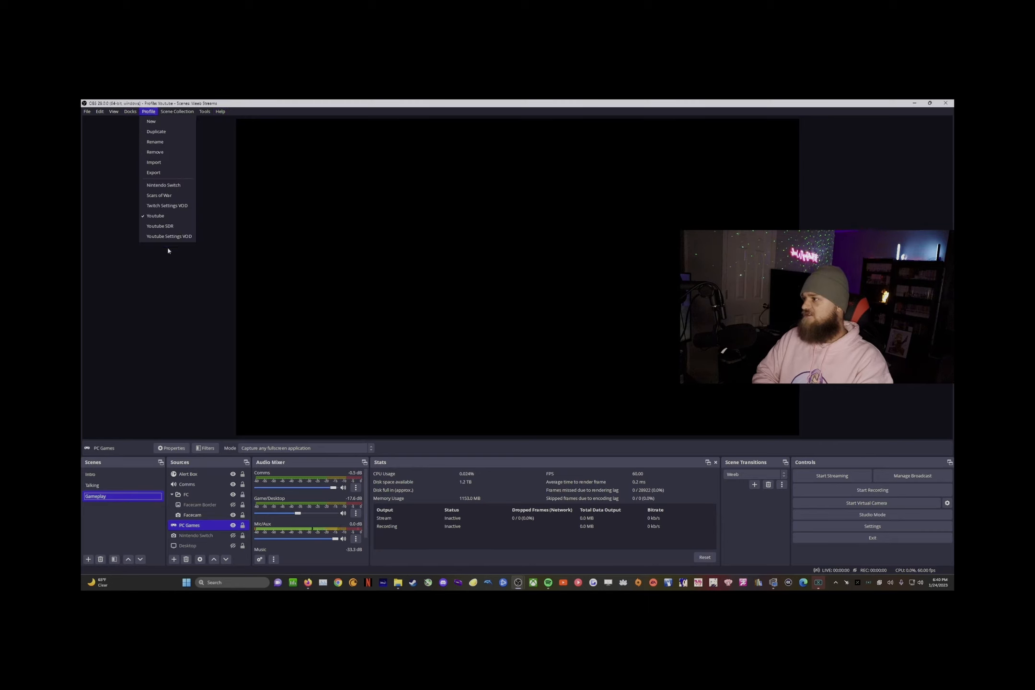
pyautogui.moveTo(177, 111)
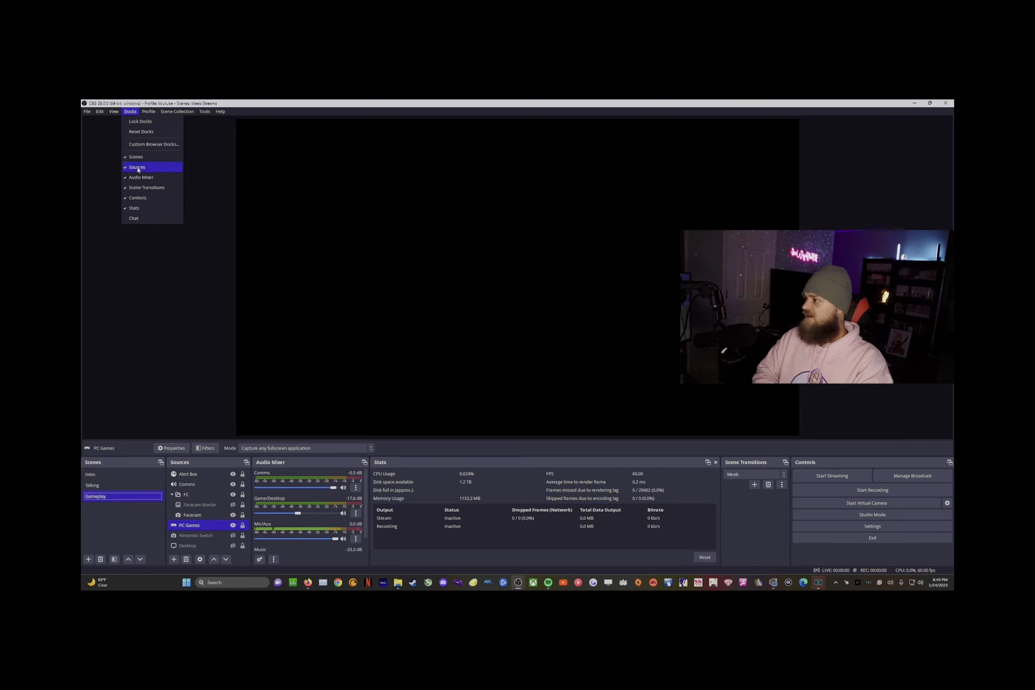
pyautogui.moveTo(118, 116)
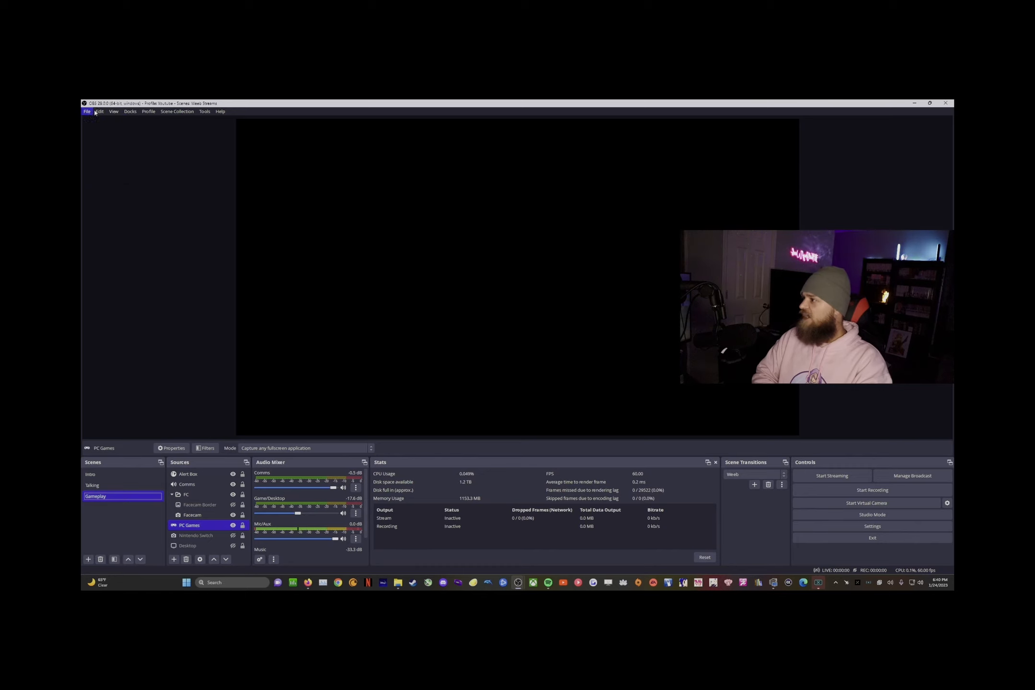
pyautogui.moveTo(221, 113)
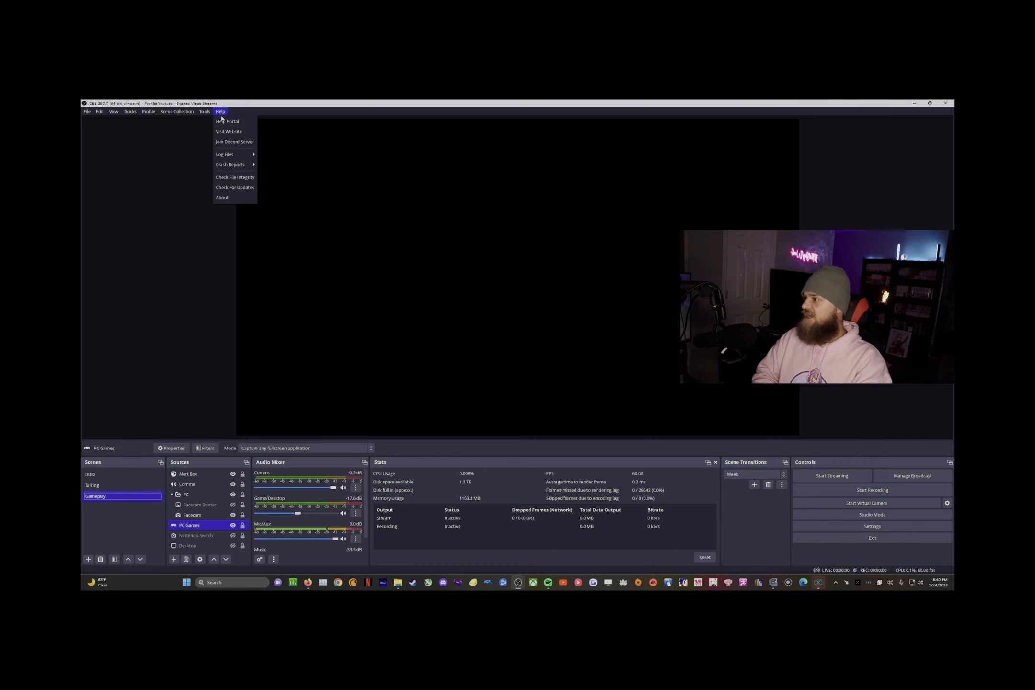
pyautogui.click(227, 204)
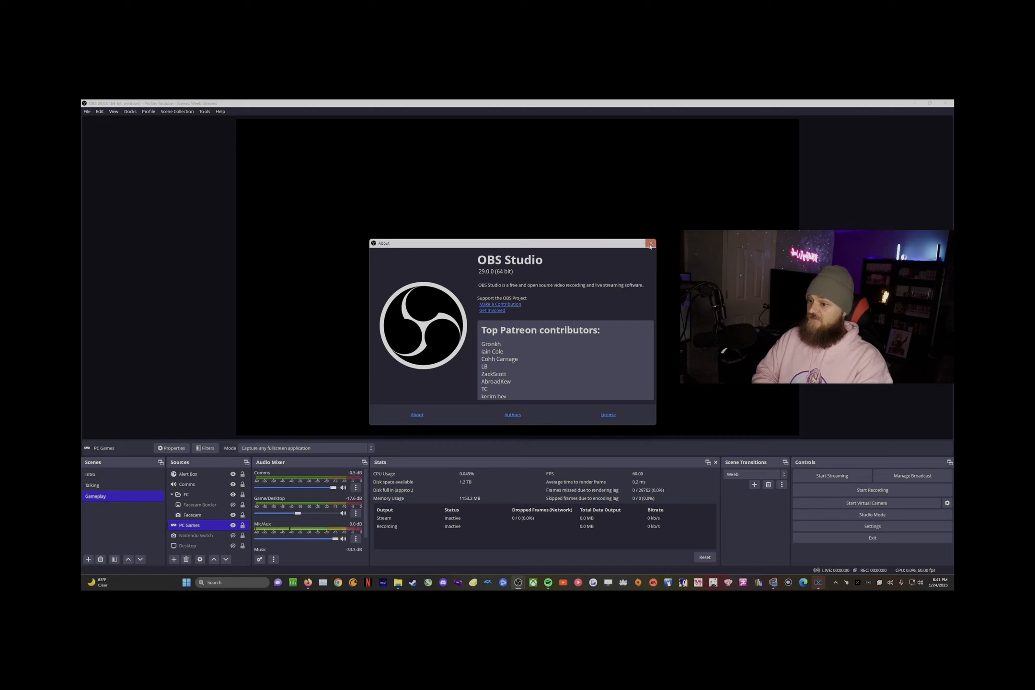
pyautogui.click(650, 244)
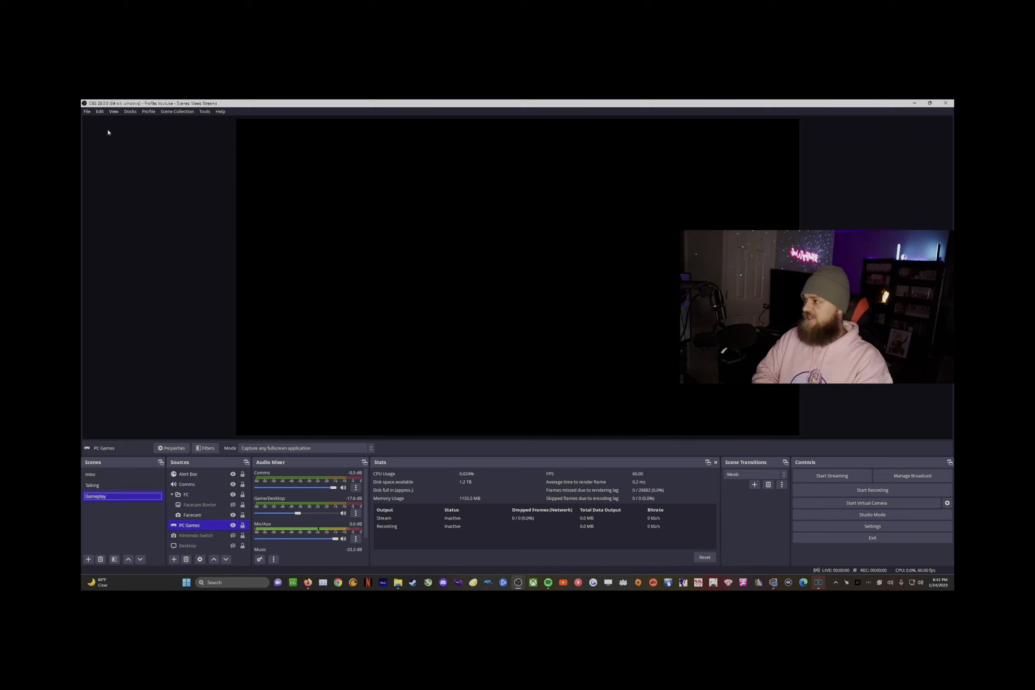
pyautogui.click(87, 111)
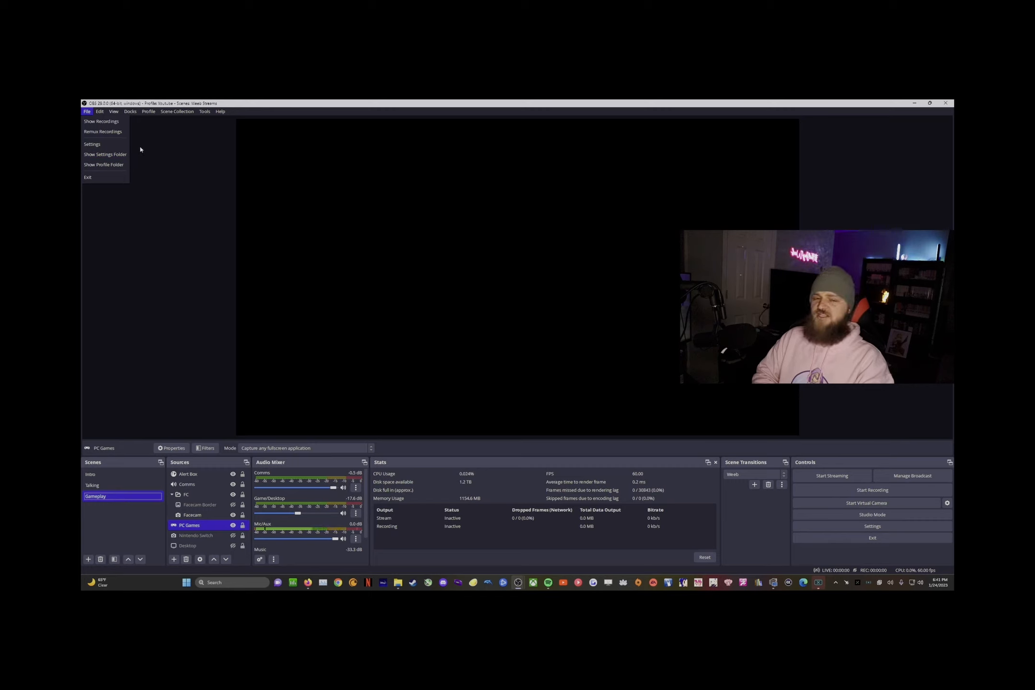
pyautogui.click(106, 146)
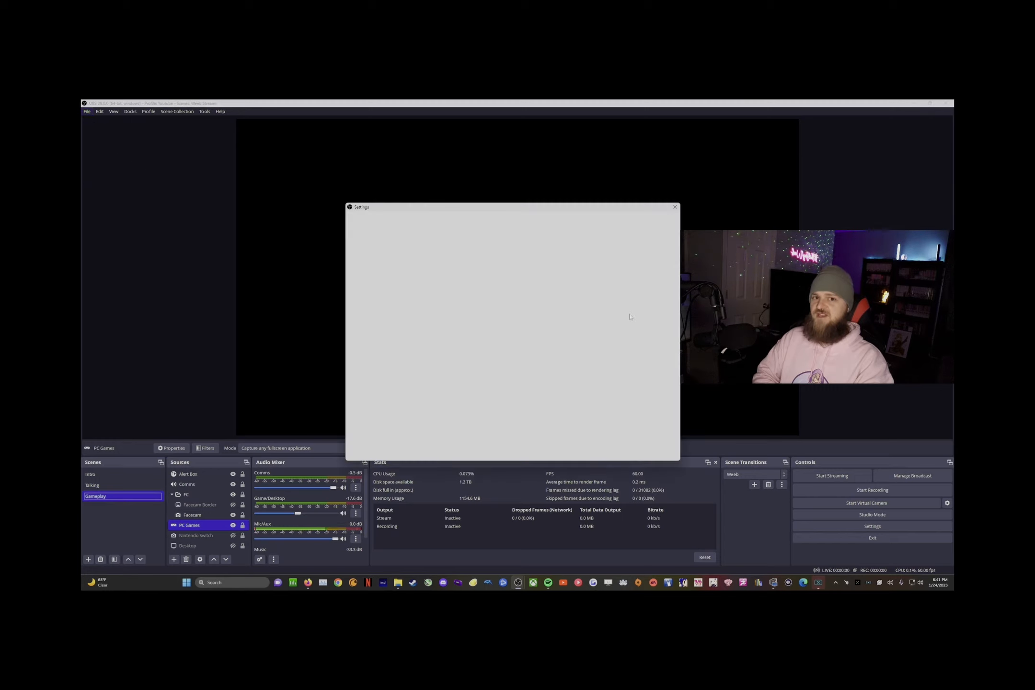
pyautogui.click(372, 277)
pyautogui.click(369, 247)
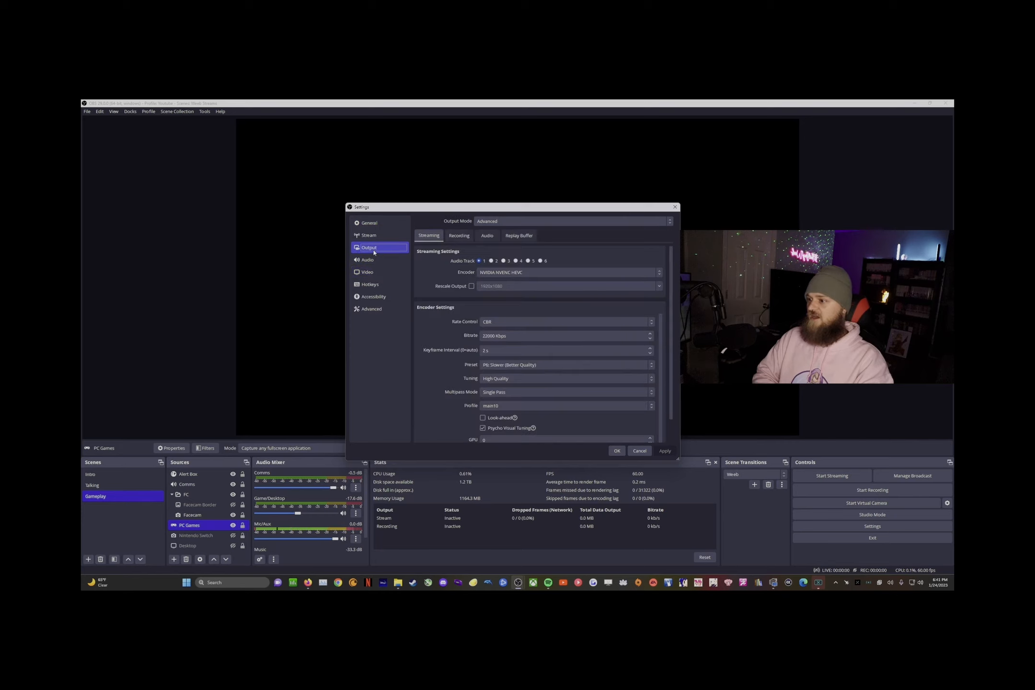
pyautogui.scroll(-1, 531, 350)
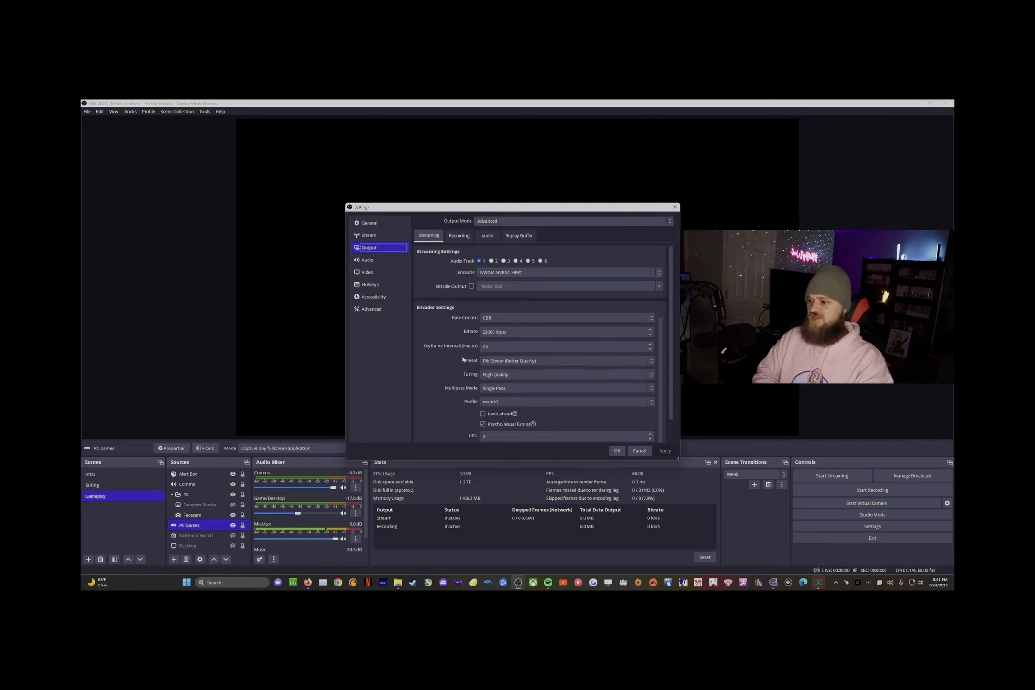
pyautogui.click(675, 210)
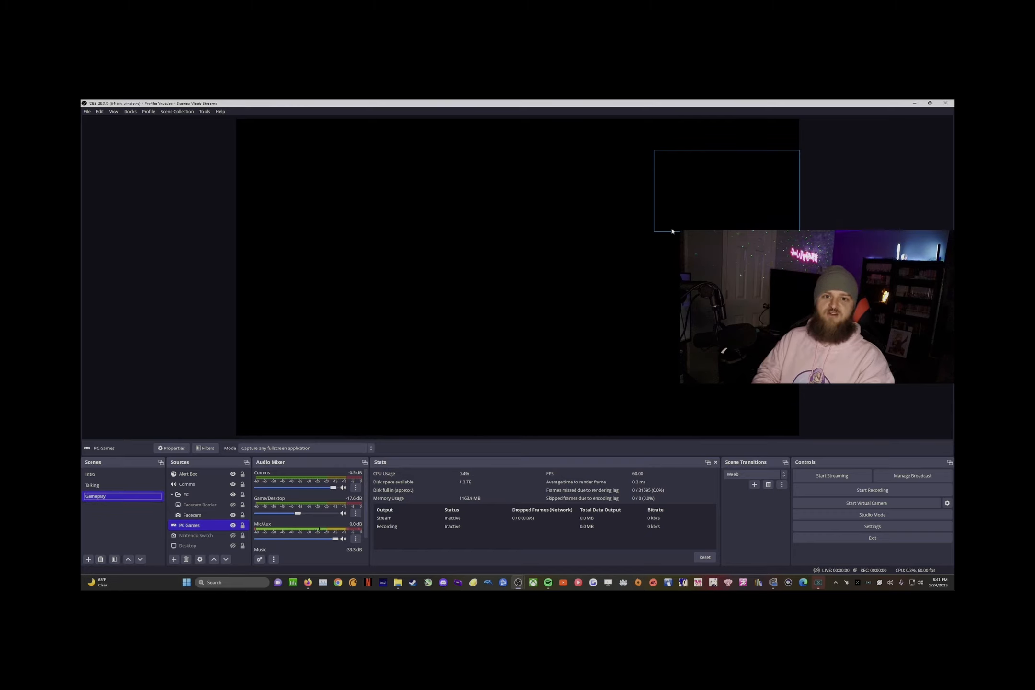